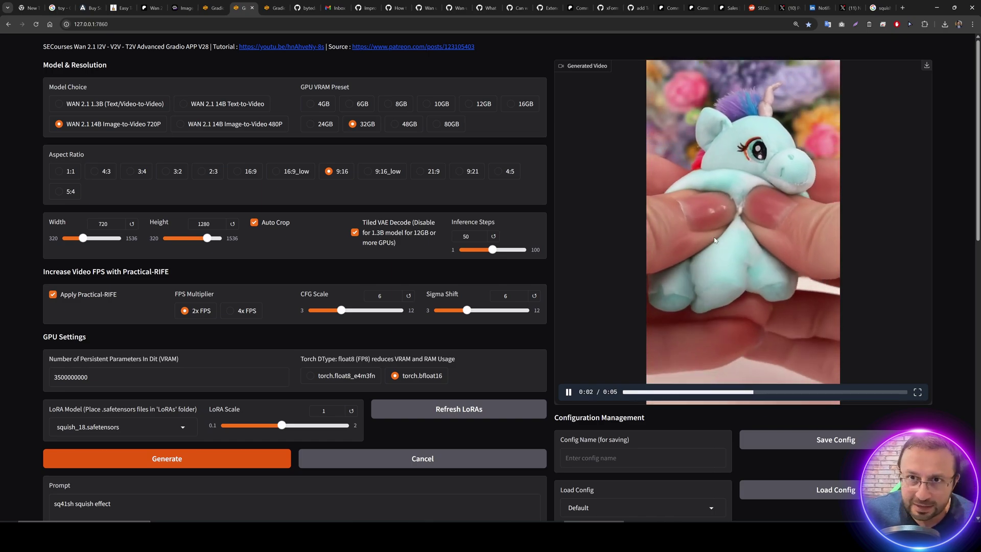
- Compare the unicorn squish video with the chess-cake video in the other Wan session
left_click(731, 211)
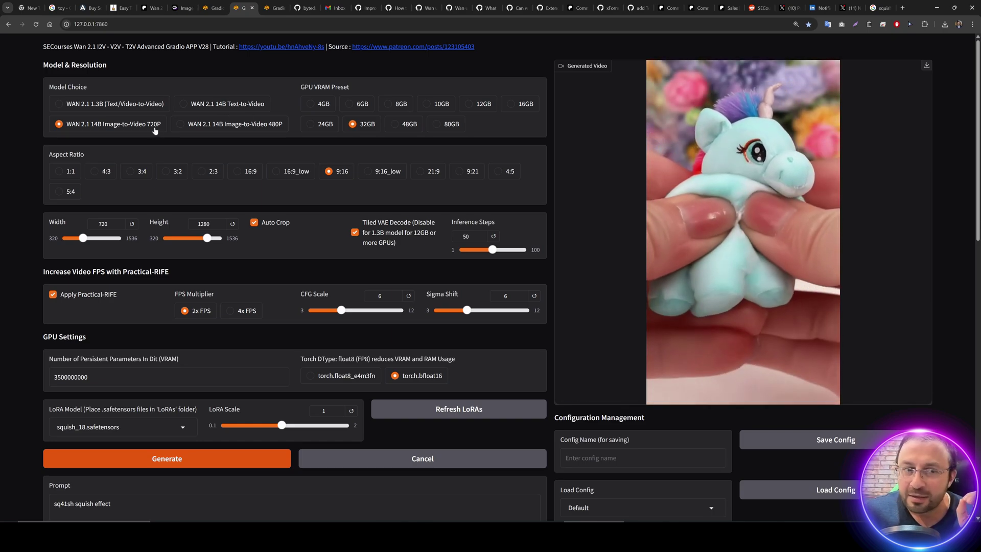
left_click(273, 8)
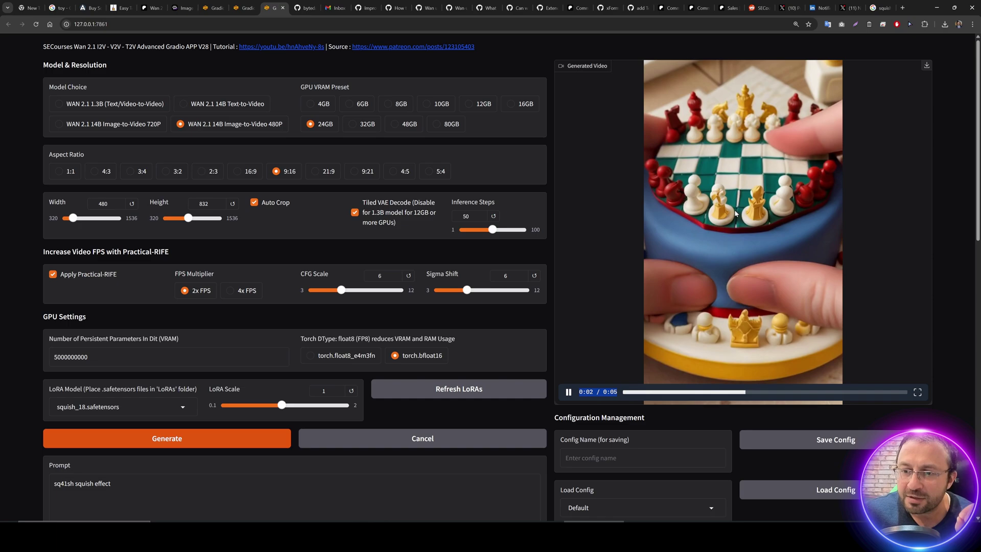
left_click(710, 231)
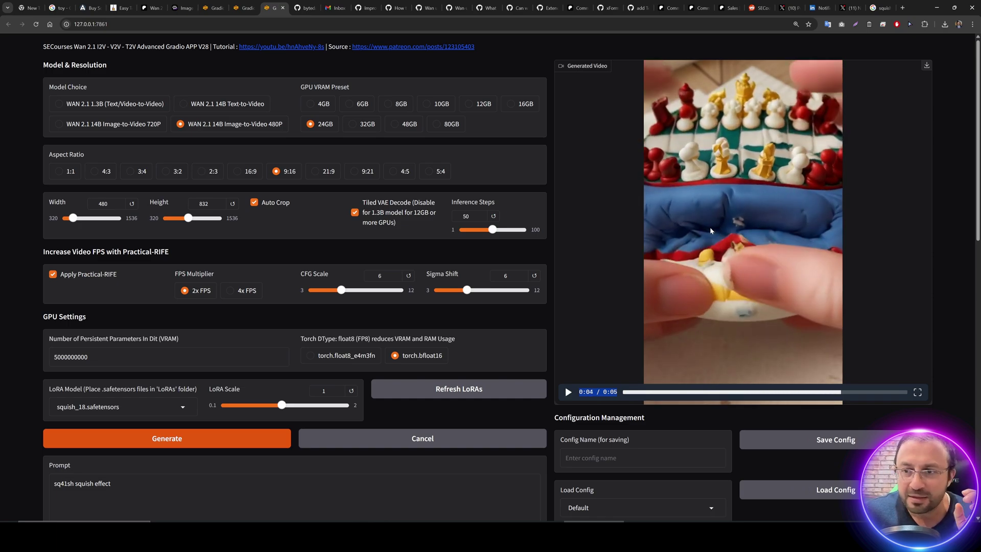
left_click(644, 392)
left_click(677, 300)
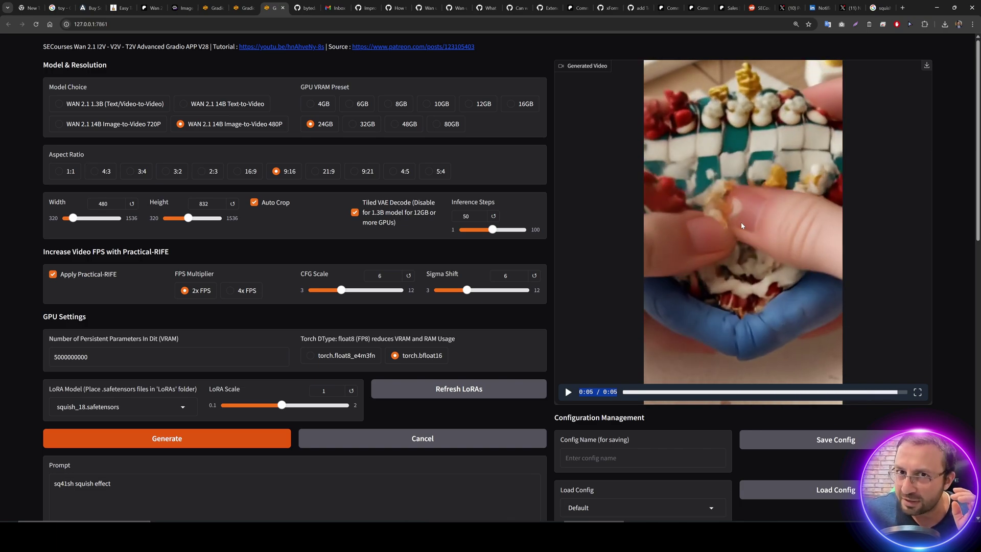
left_click(244, 8)
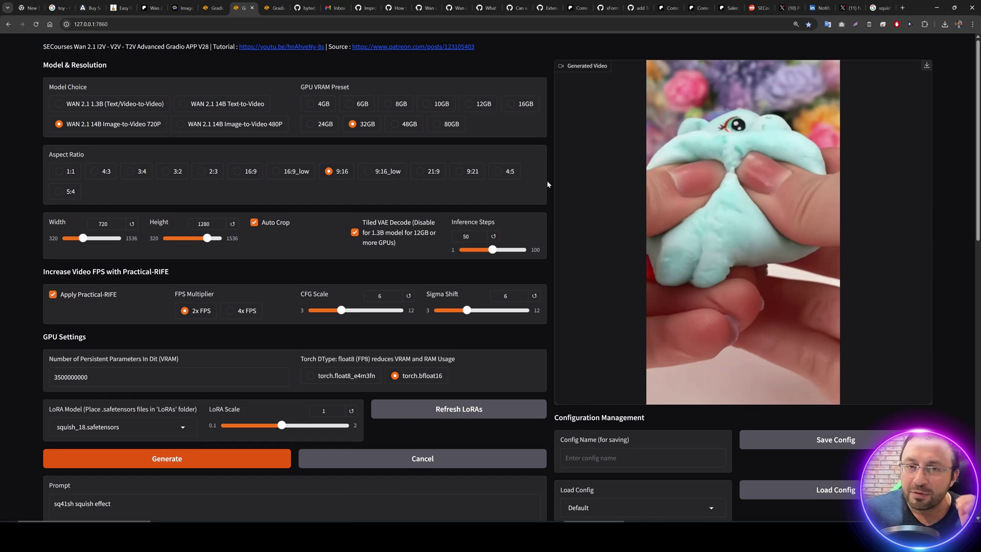
- Replay the unicorn squish video from its first frame in the 720P session
scroll(648, 279, "down", 1)
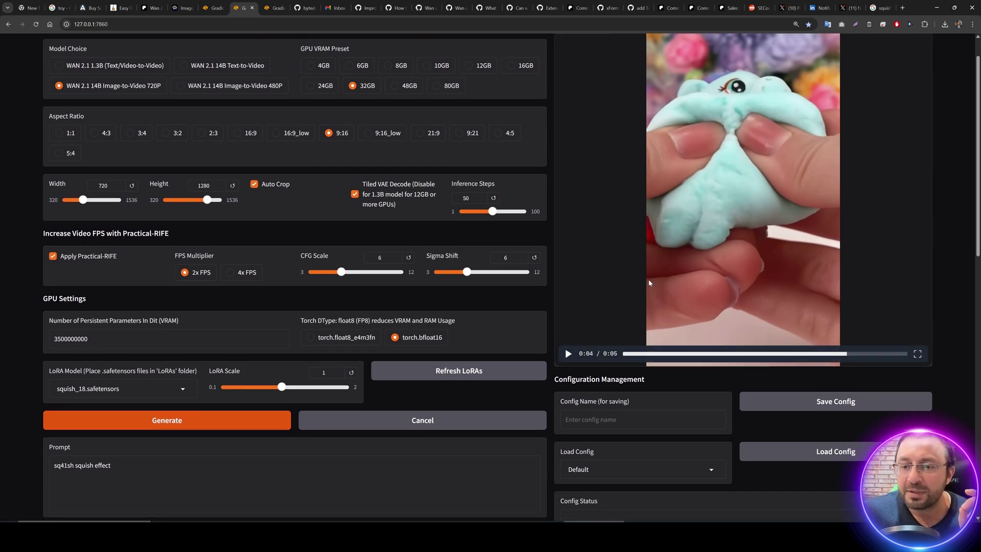
scroll(625, 247, "up", 1)
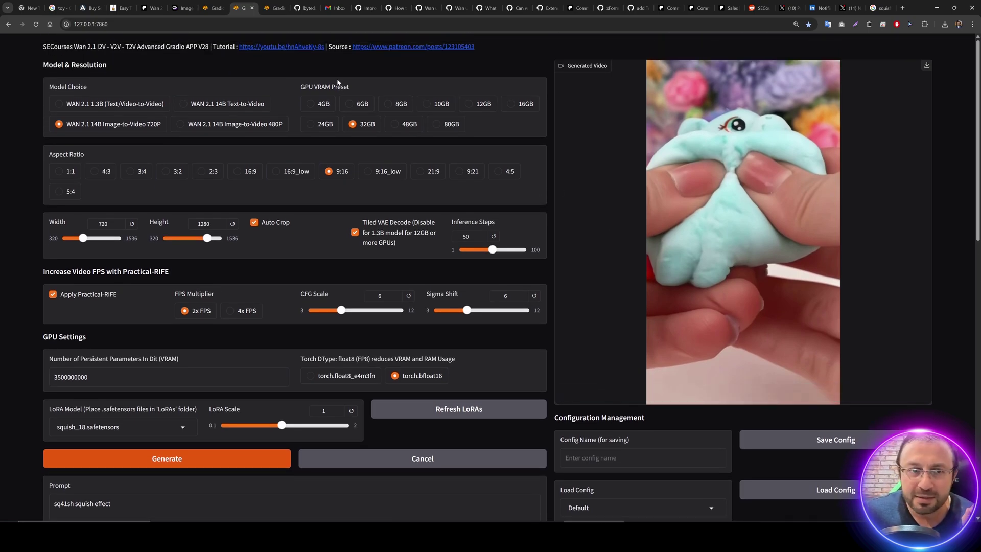
scroll(271, 115, "down", 3)
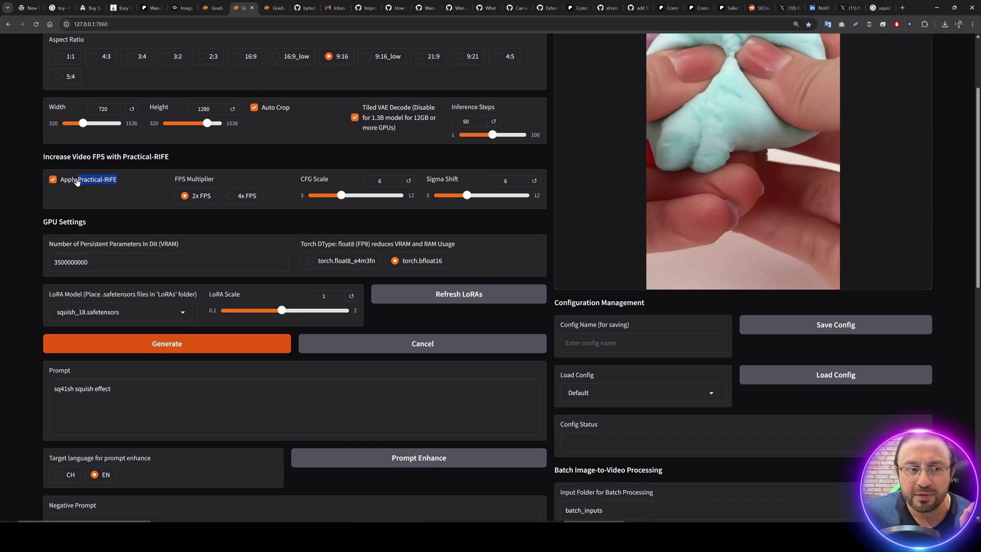
left_click_drag(116, 179, 61, 180)
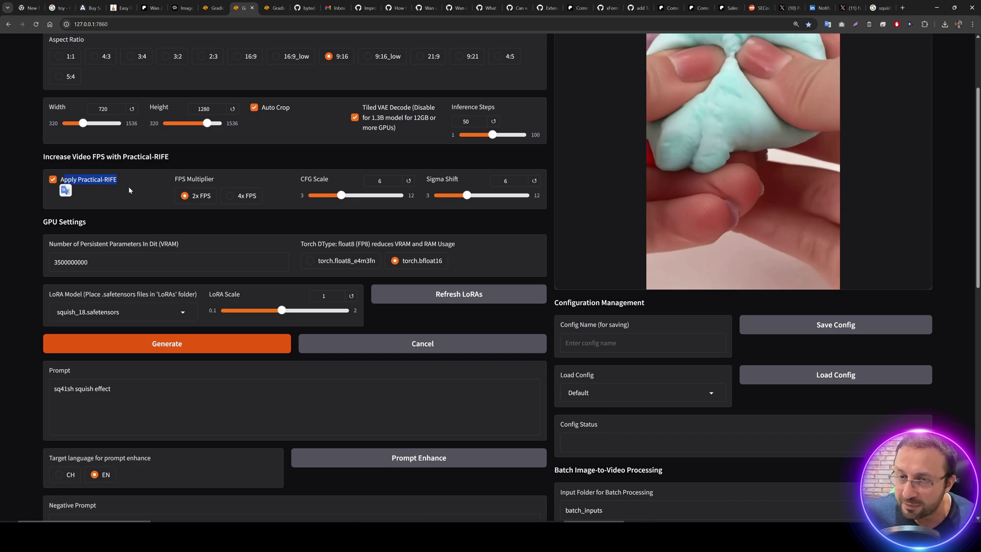
scroll(638, 224, "up", 3)
left_click(633, 392)
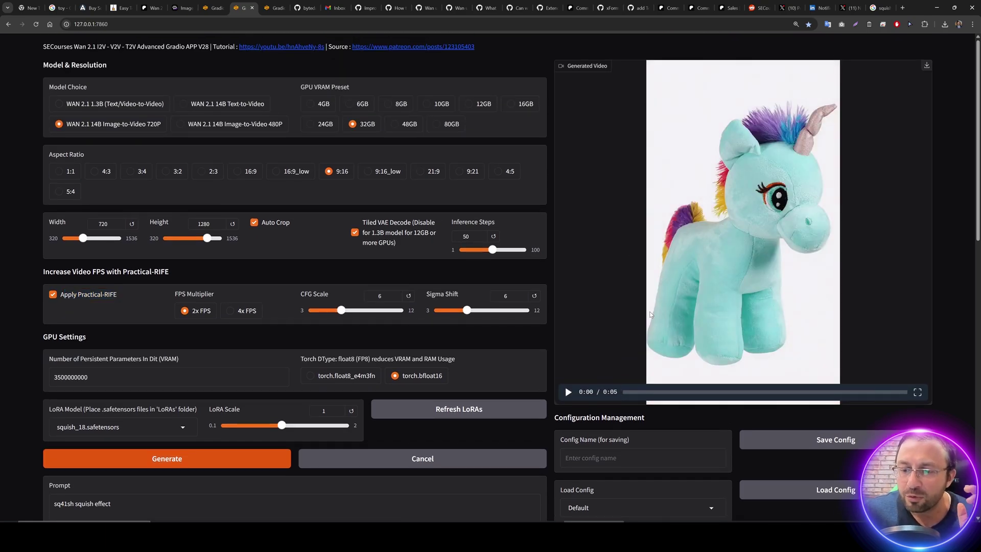
left_click(694, 270)
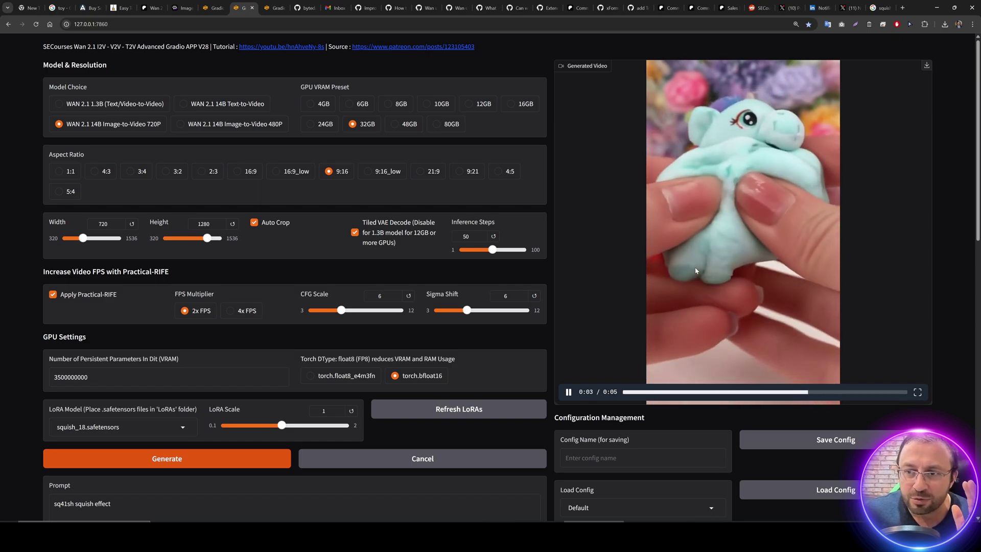
left_click(748, 259)
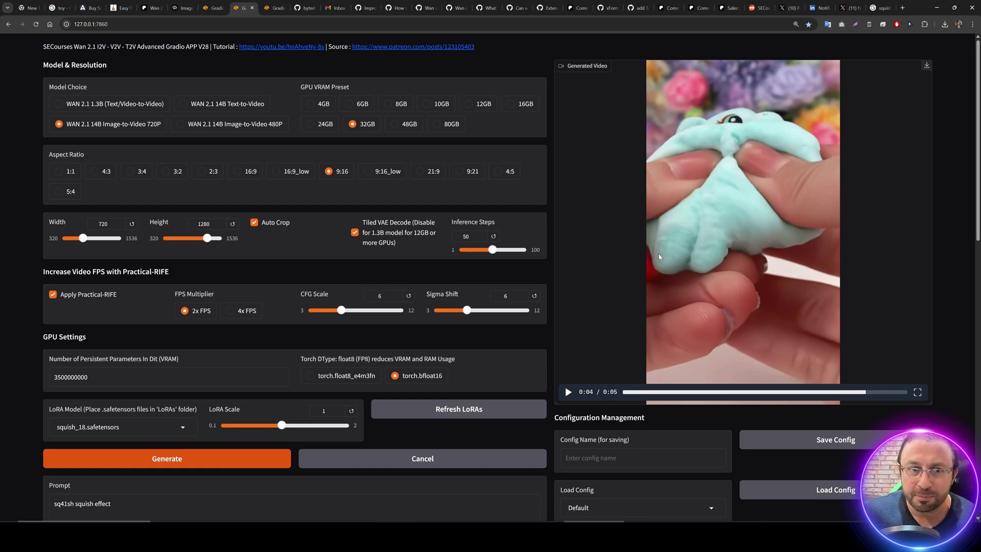
- Review the generation settings, keeping bfloat16 precision and squish_18 as the LoRA
scroll(659, 257, "down", 2)
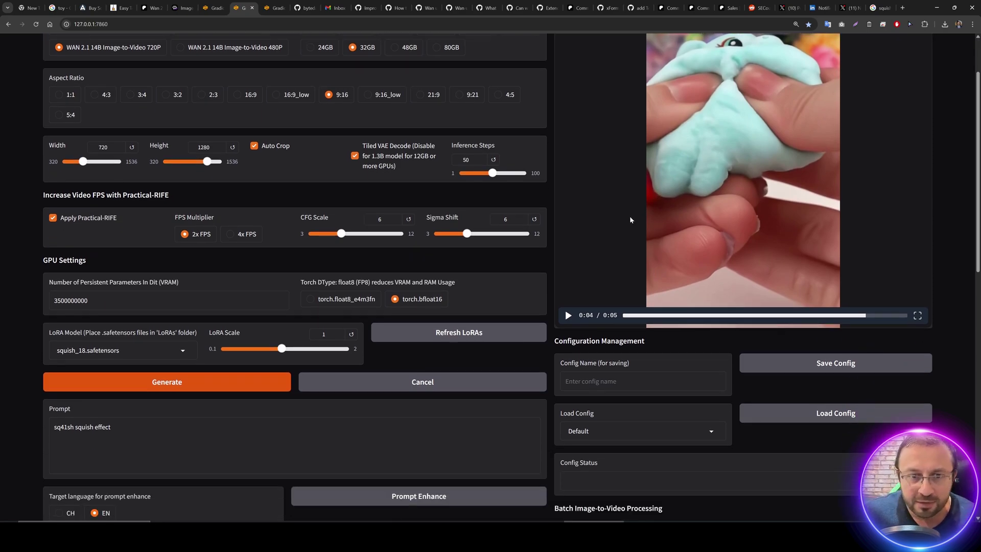
scroll(630, 216, "down", 2)
scroll(248, 217, "down", 1)
scroll(249, 217, "down", 1)
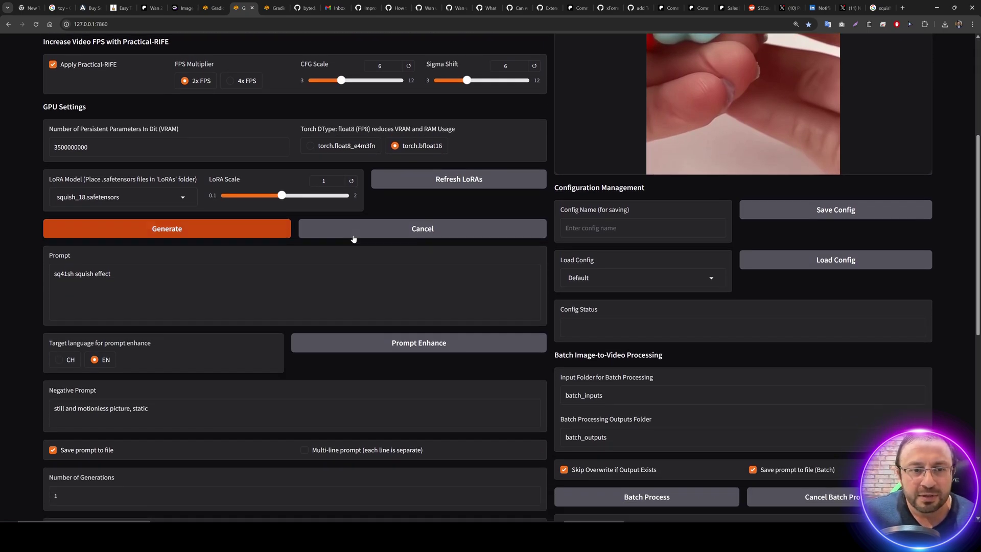
left_click(342, 150)
left_click(407, 149)
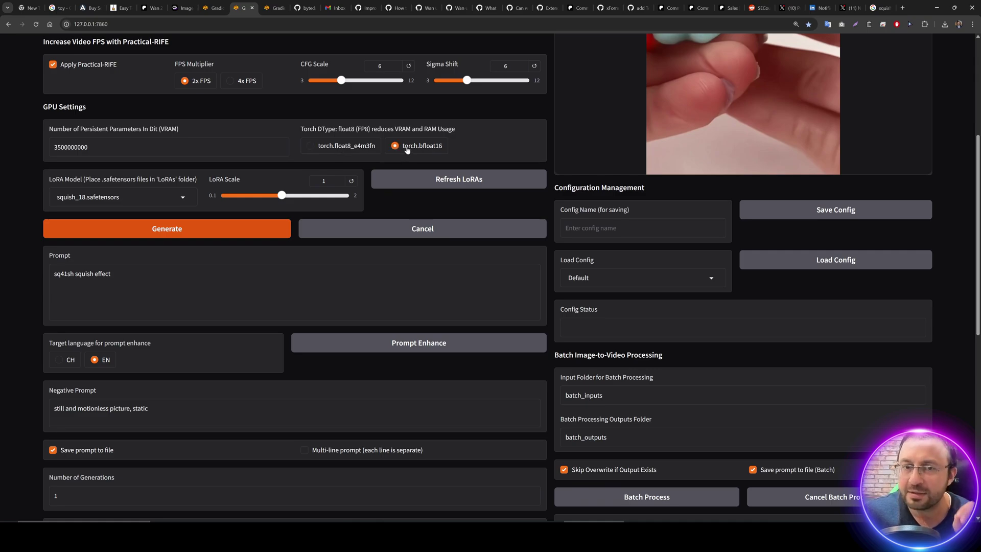
scroll(240, 177, "down", 1)
left_click_drag(197, 142, 65, 142)
left_click(171, 161)
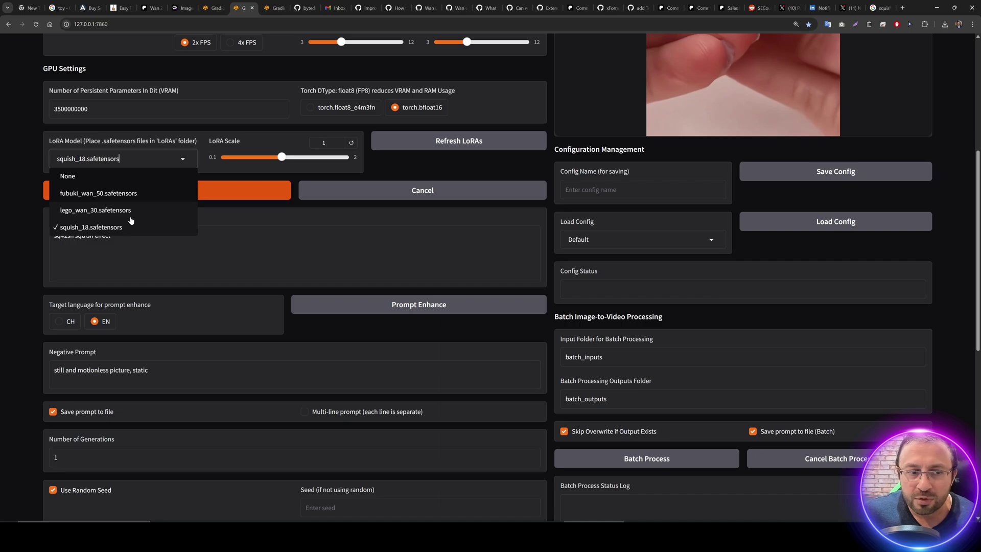
left_click(253, 142)
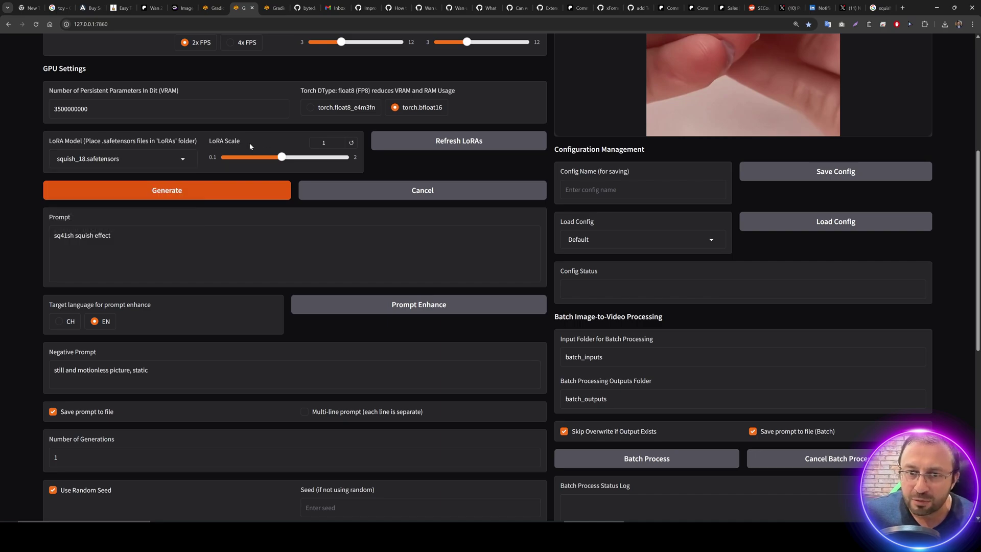
- Check the unicorn video's saved parameters in 00078.txt from the outputs folder
scroll(289, 206, "down", 6)
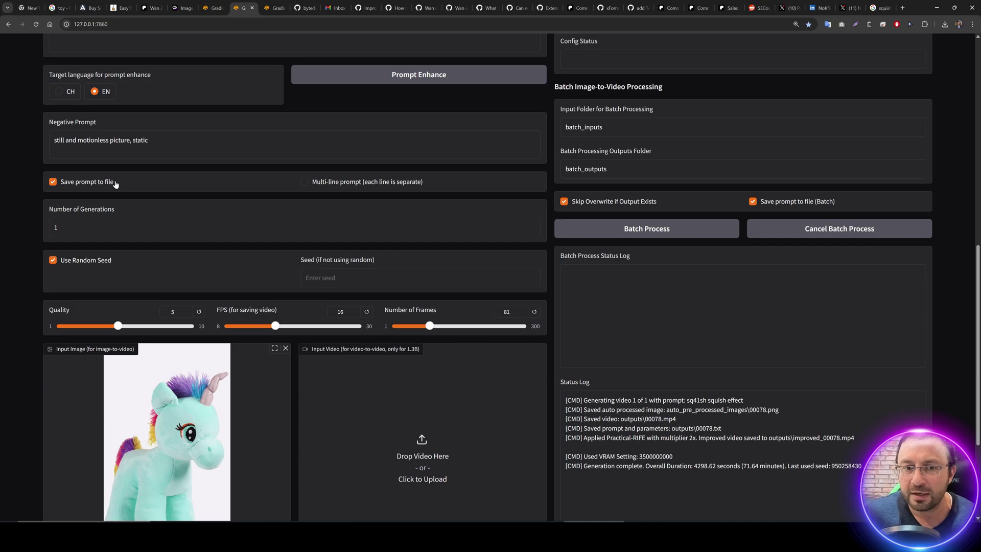
scroll(699, 378, "down", 3)
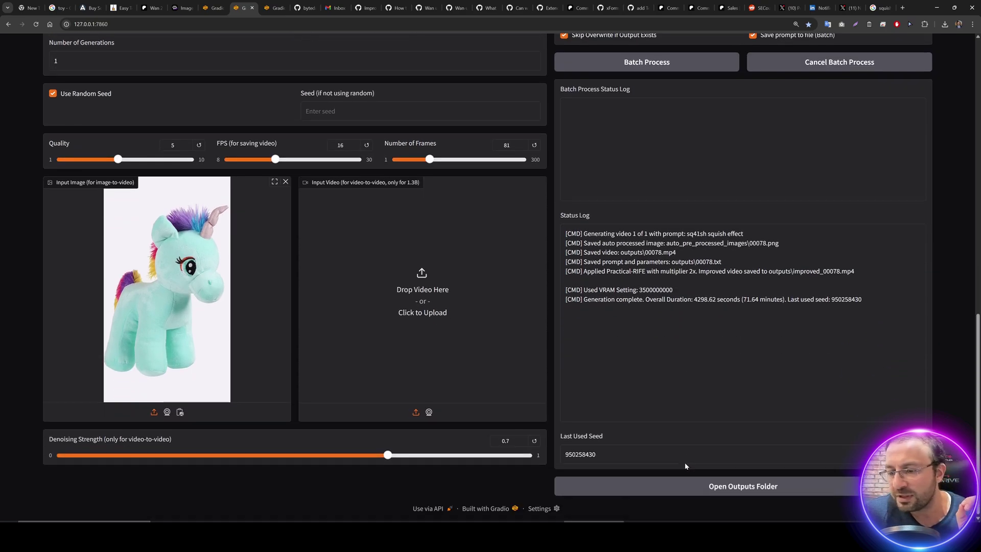
left_click(726, 486)
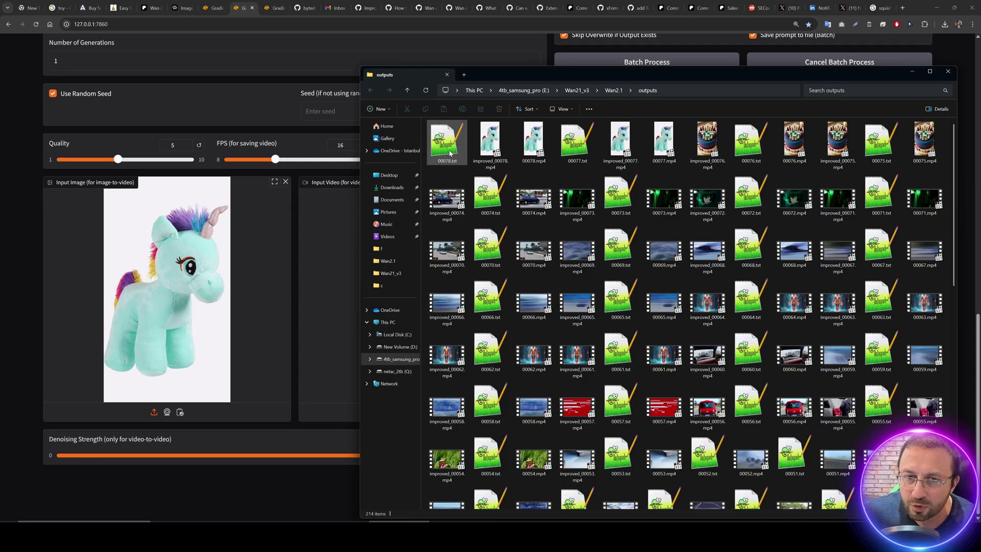
double_click(451, 149)
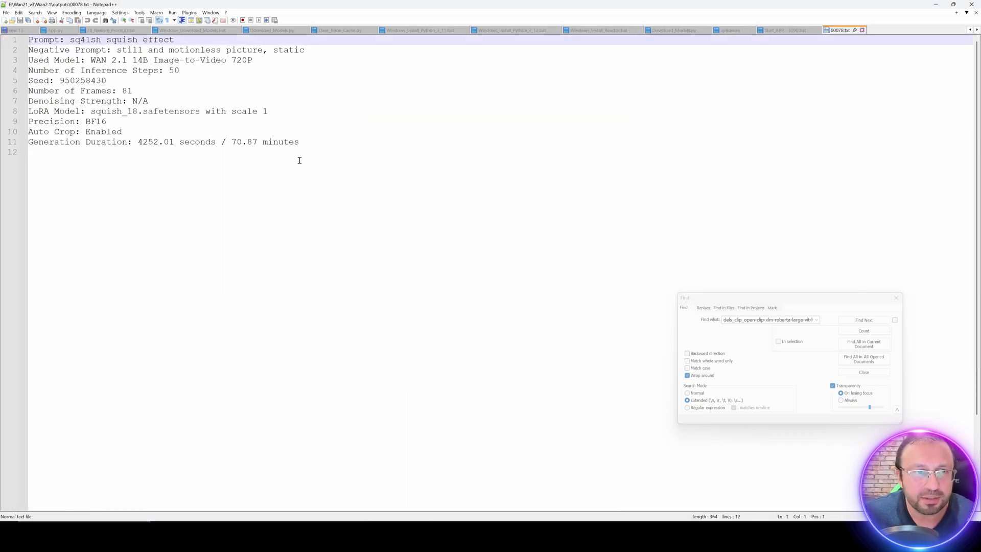
scroll(313, 121, "up", 3)
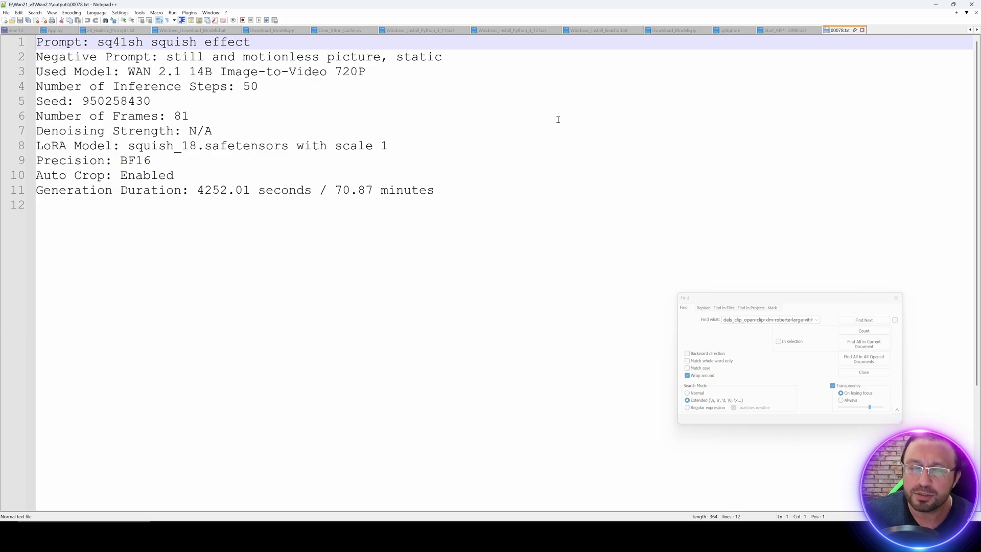
key("alt+Tab")
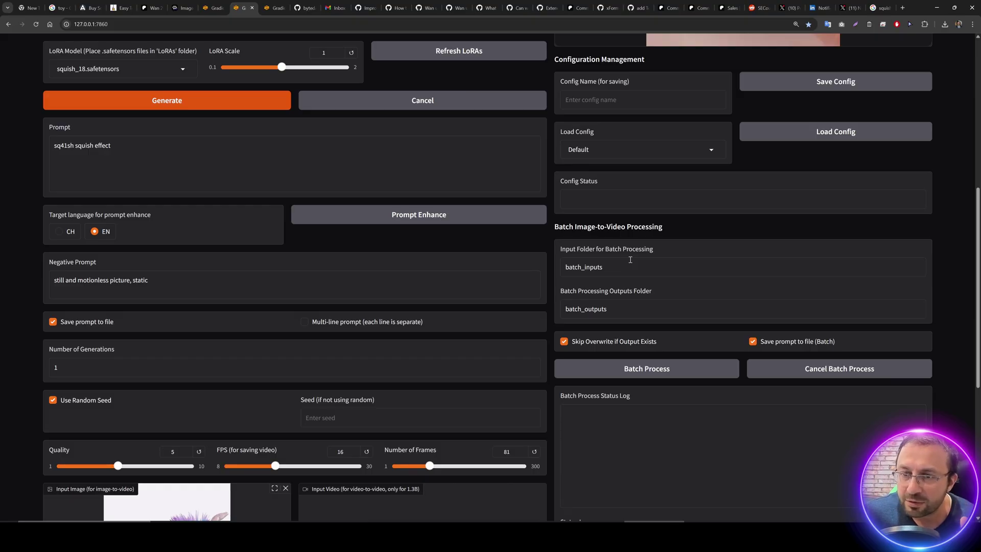
- Save the current settings as configuration 'my_squish_lora' and confirm it in the Load Config list
scroll(628, 253, "up", 1)
scroll(594, 203, "up", 2)
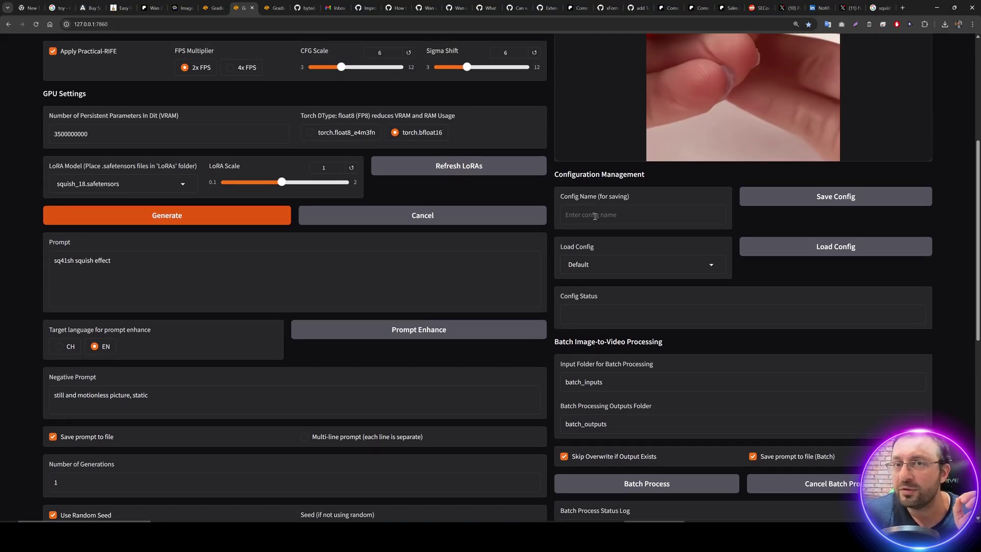
left_click(591, 217)
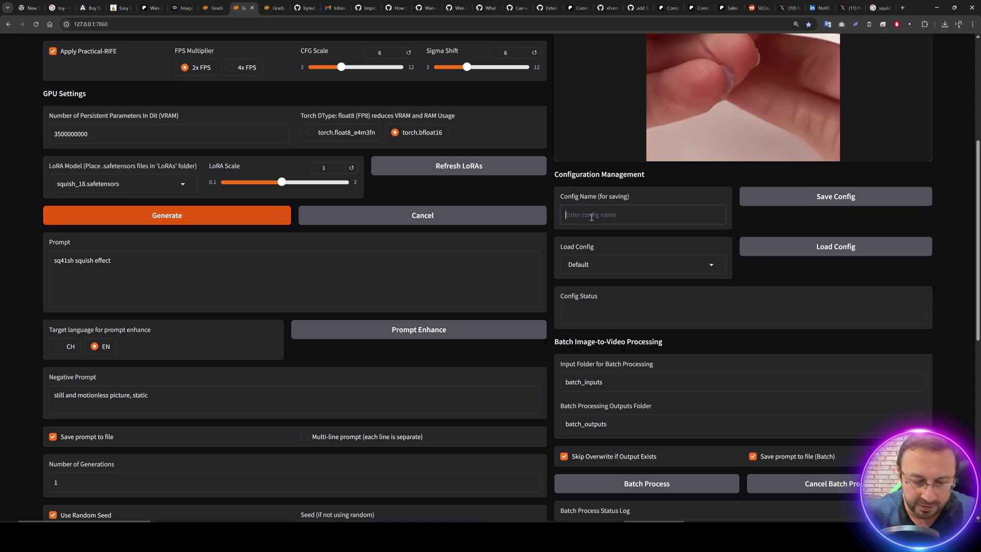
type("my")
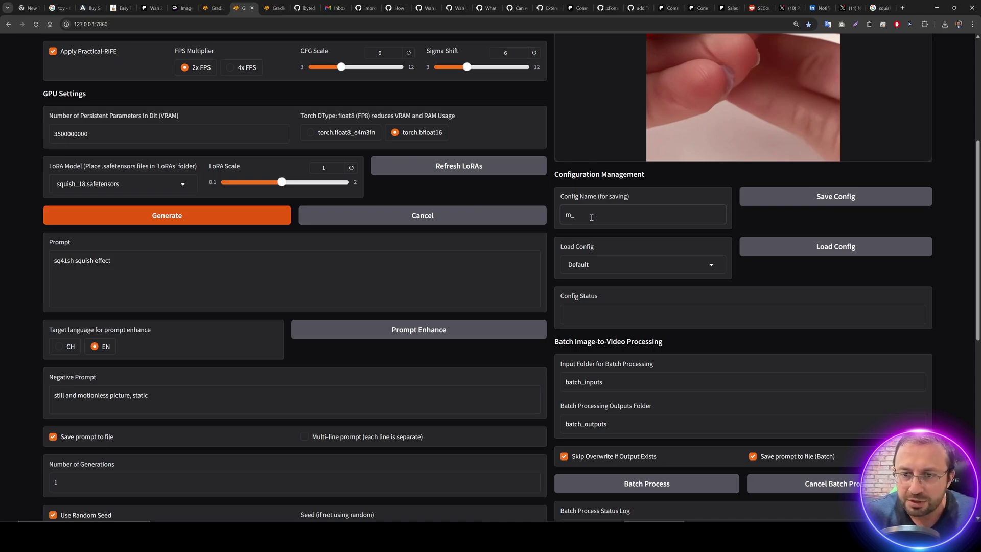
type("_squish_lora")
left_click(799, 204)
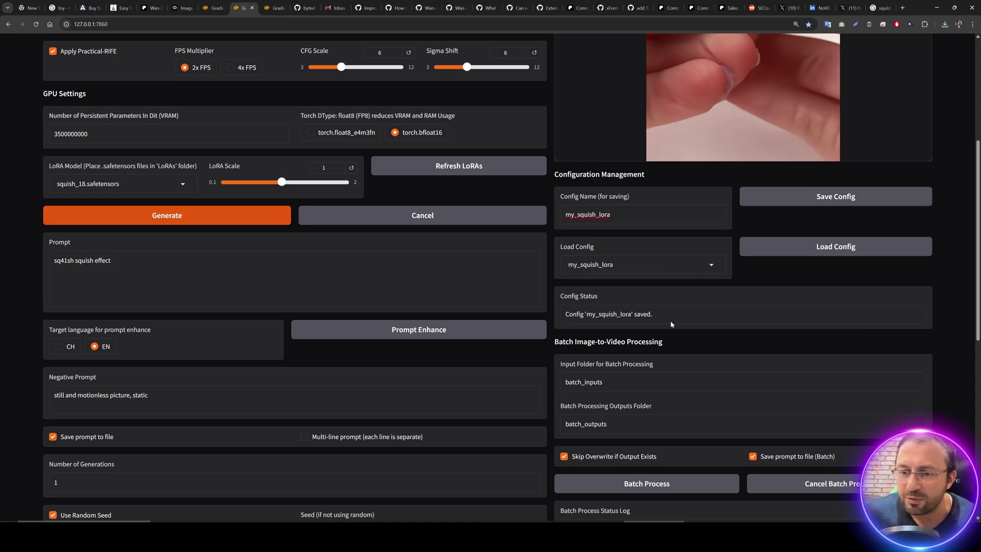
left_click(635, 263)
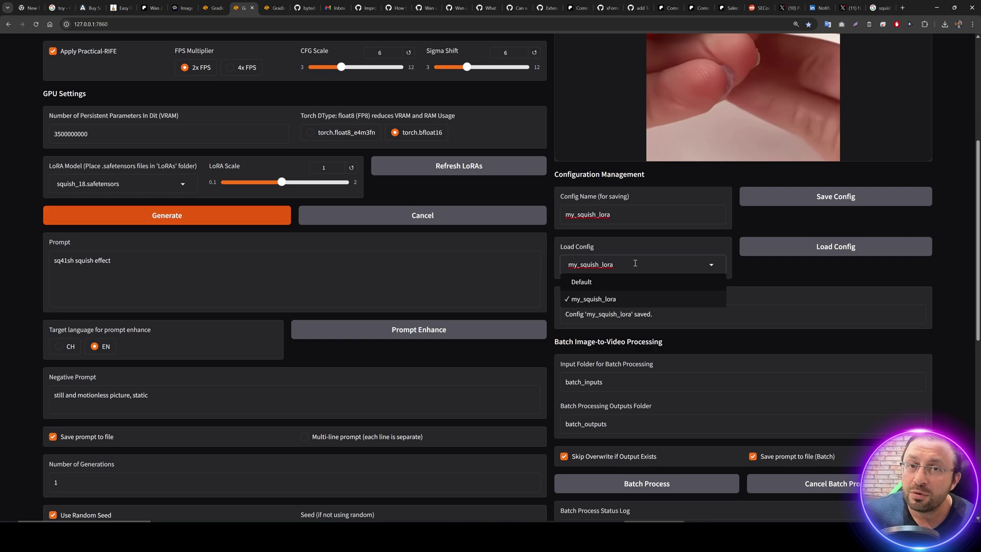
left_click(32, 214)
scroll(388, 278, "up", 1)
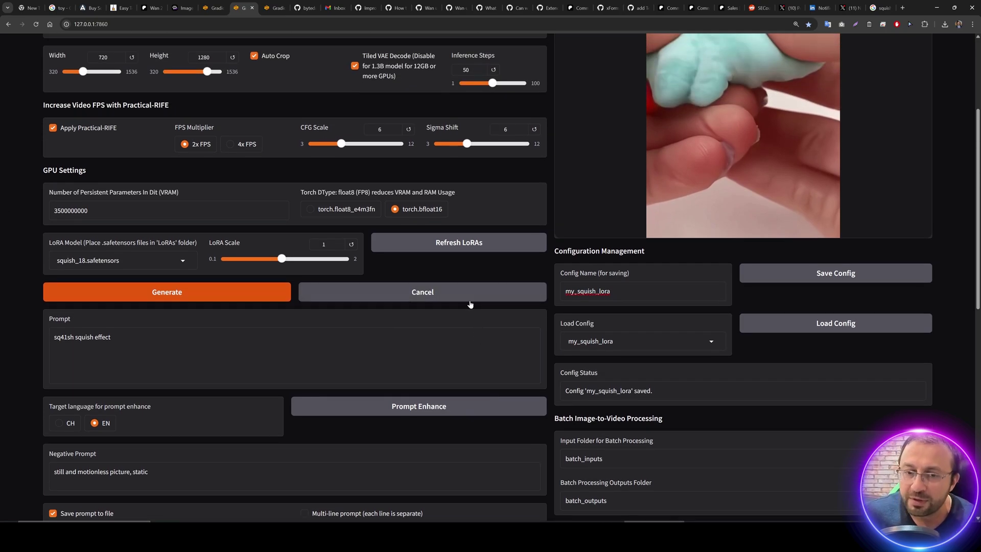
scroll(502, 340, "up", 3)
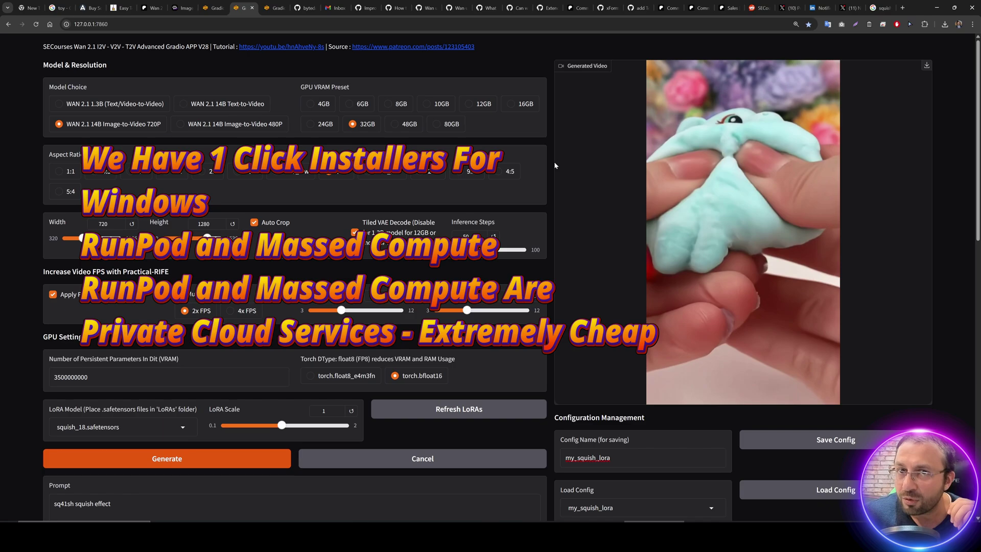
mouse_move(556, 160)
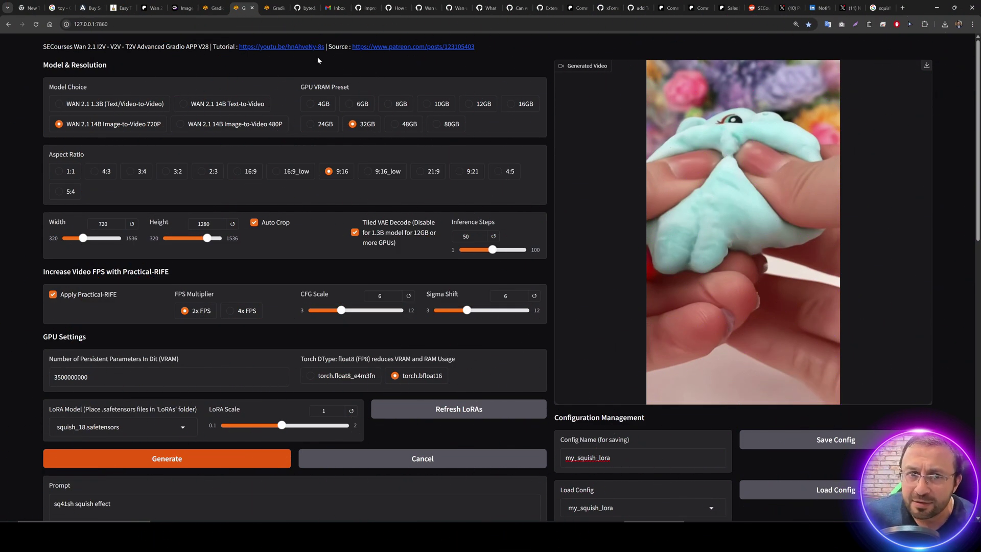
left_click(293, 47)
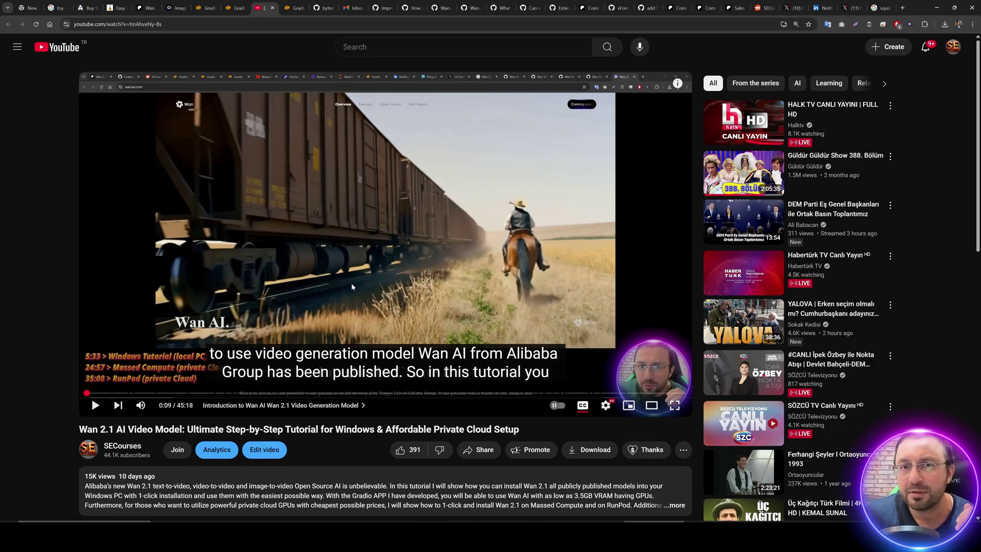
- Switch from the YouTube tutorial tab back to the Wan 2.1 app tab
key("ctrl+shift+Tab")
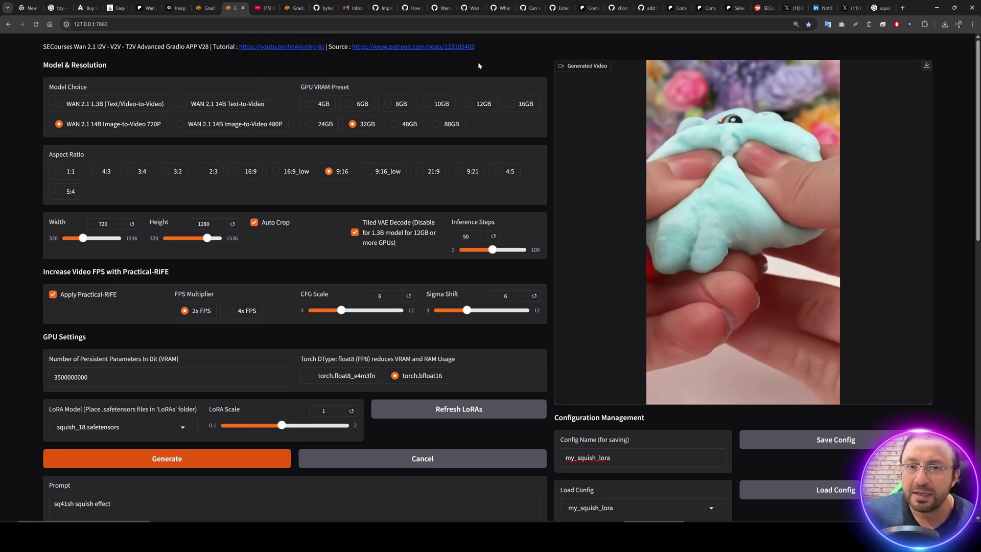
- Open the Patreon Source link from the app header in a new tab
middle_click(423, 47)
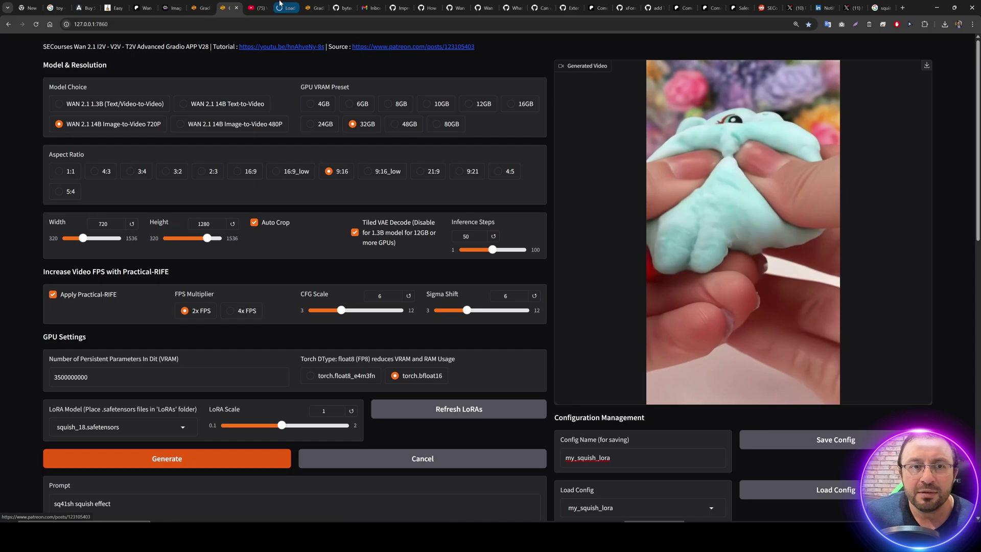
left_click(291, 9)
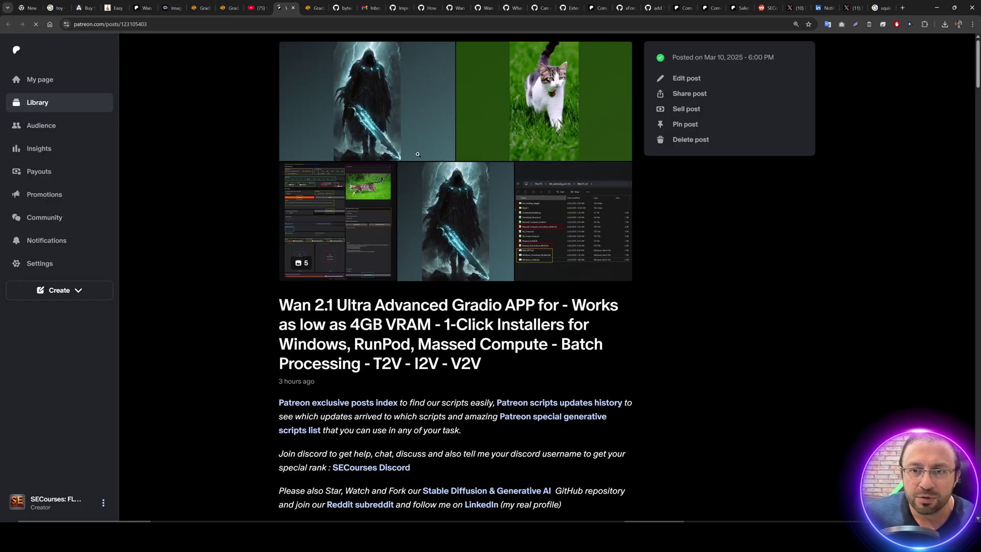
scroll(394, 300, "up", 4)
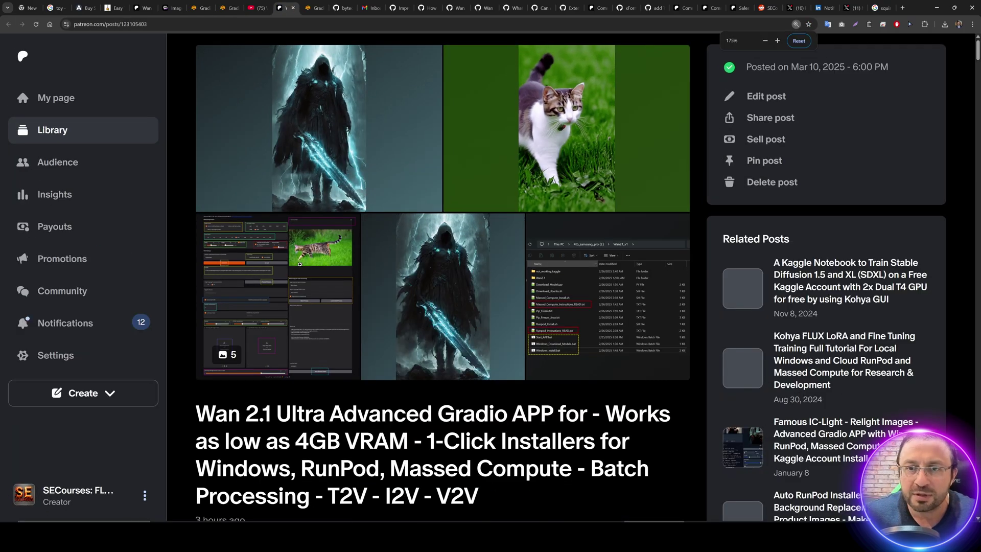
scroll(393, 300, "down", 4)
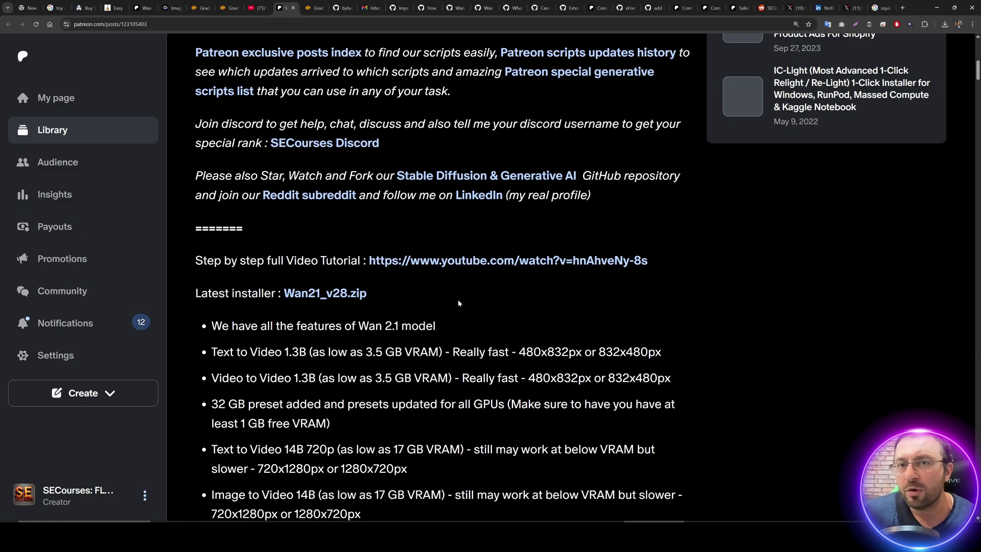
scroll(458, 302, "down", 3)
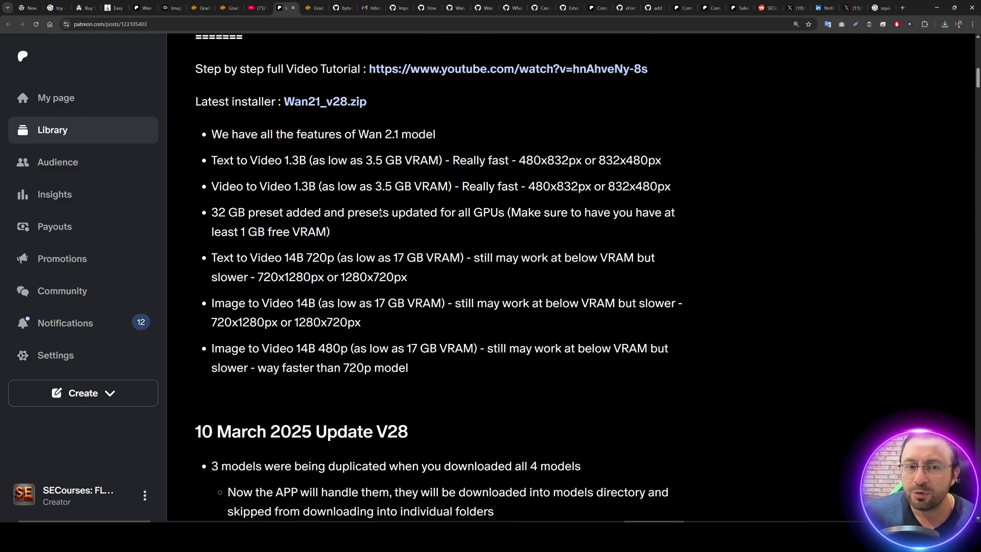
scroll(453, 264, "down", 4)
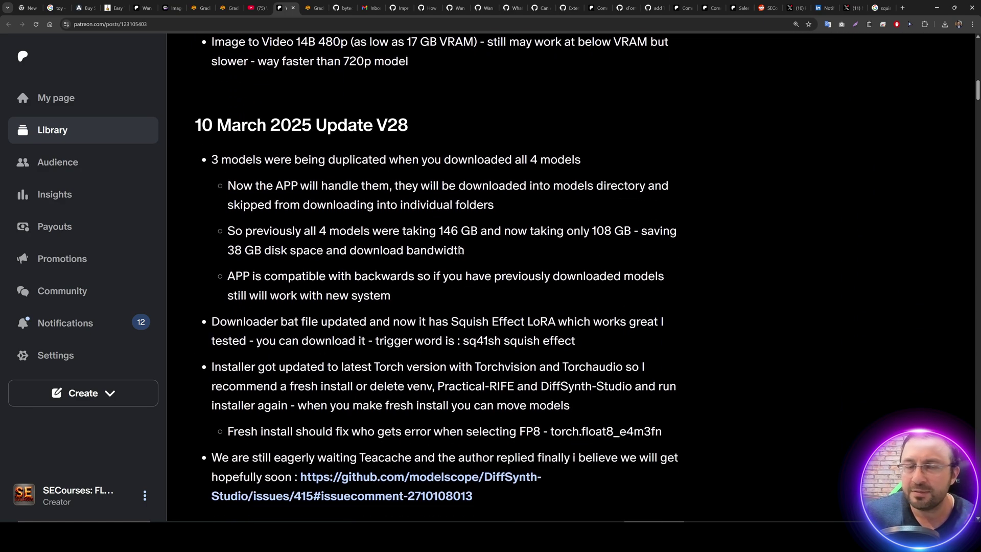
left_click_drag(199, 123, 426, 124)
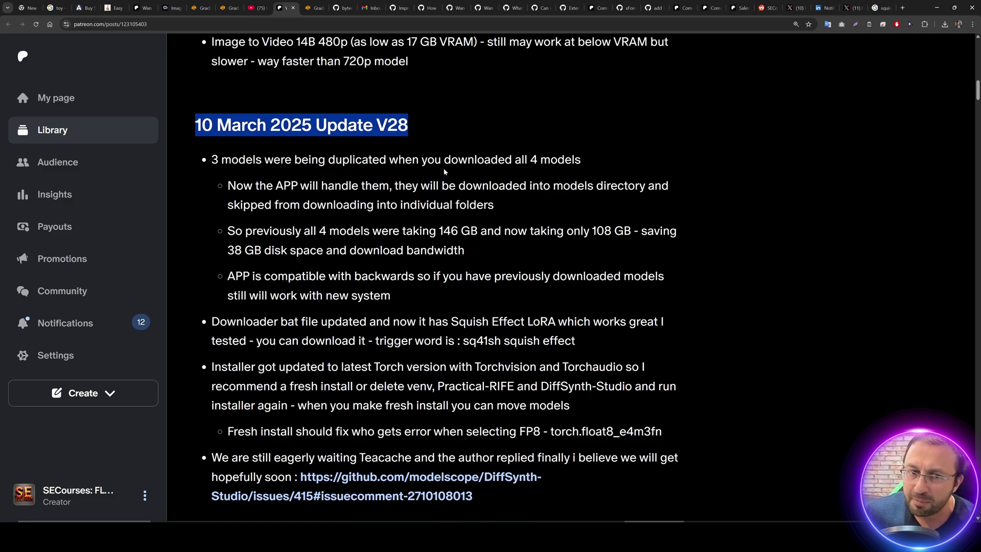
scroll(444, 171, "down", 6)
left_click_drag(190, 98, 443, 109)
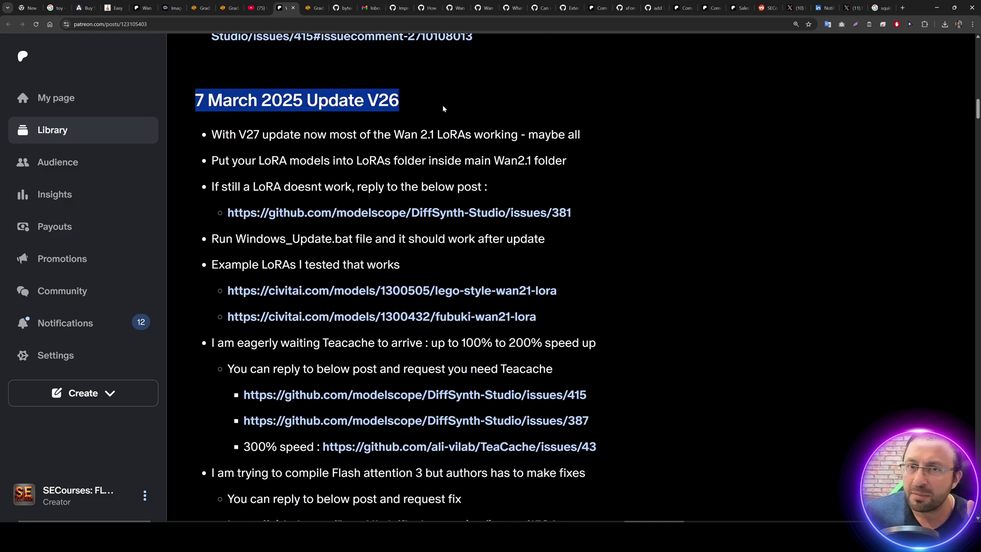
scroll(444, 128, "down", 7)
left_click_drag(197, 121, 449, 122)
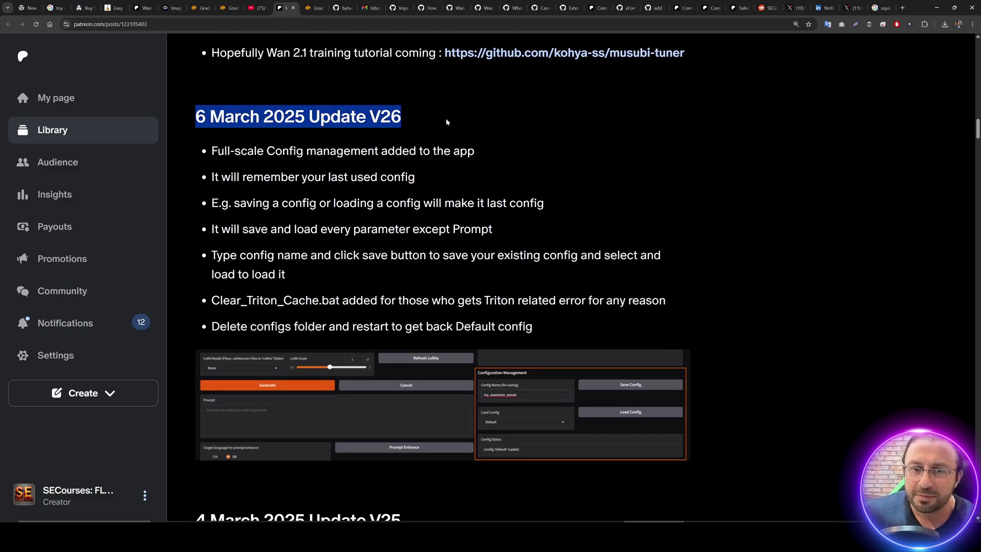
scroll(415, 213, "down", 3)
scroll(415, 212, "down", 12)
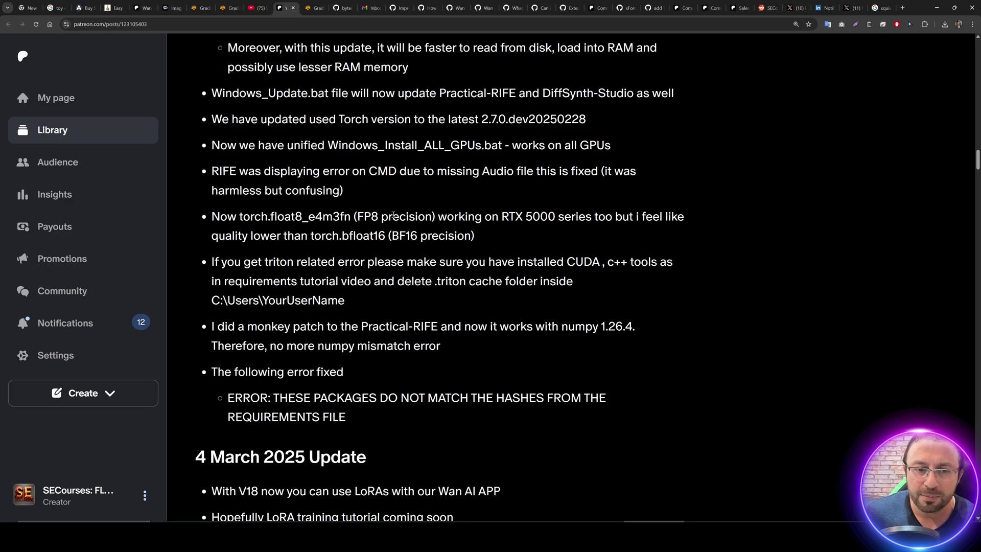
scroll(387, 224, "down", 10)
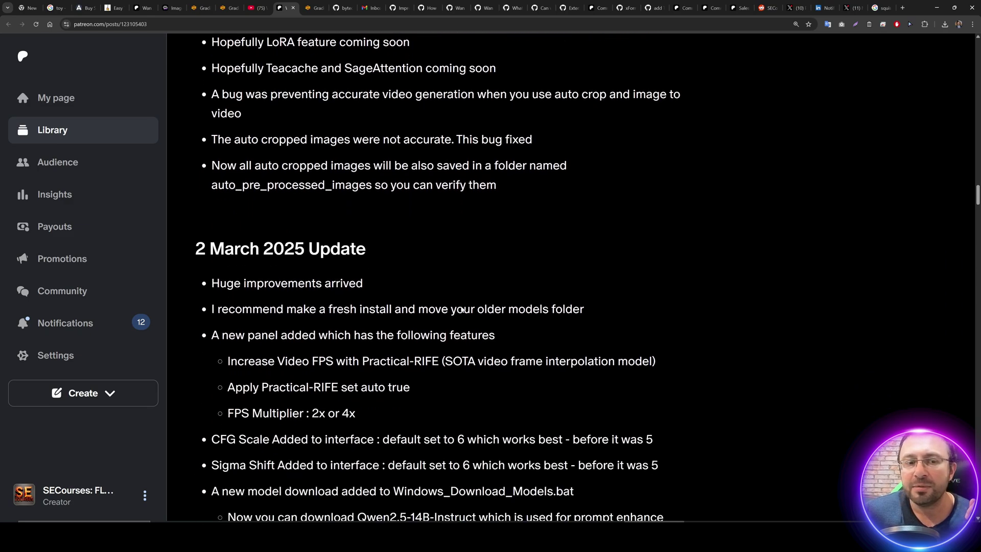
scroll(434, 303, "down", 5)
left_click(256, 7)
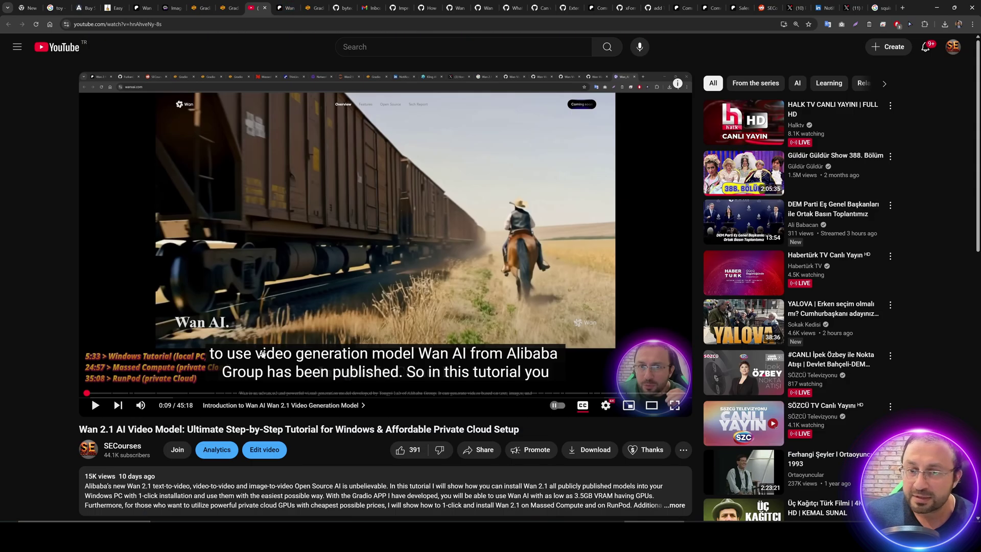
left_click(280, 5)
scroll(486, 347, "up", 11)
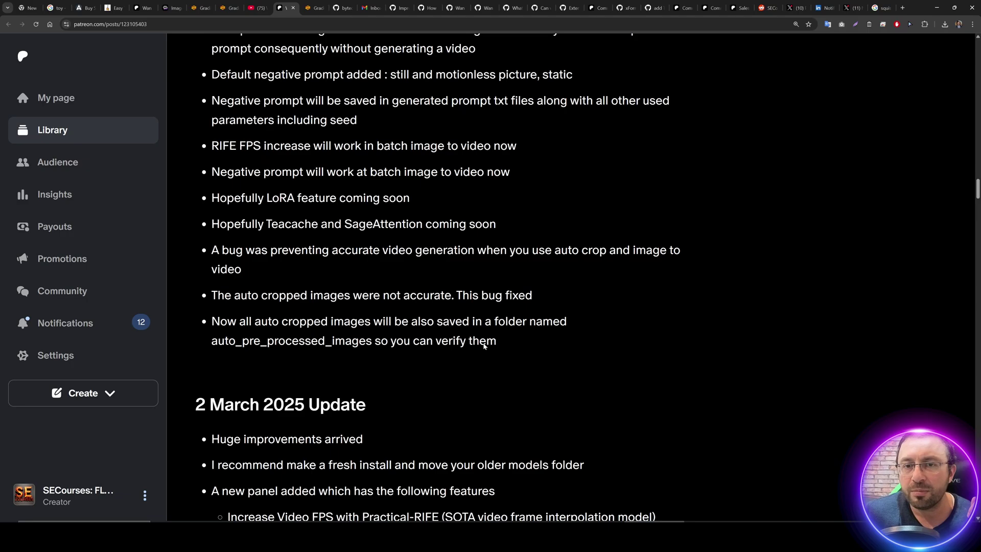
scroll(486, 345, "up", 20)
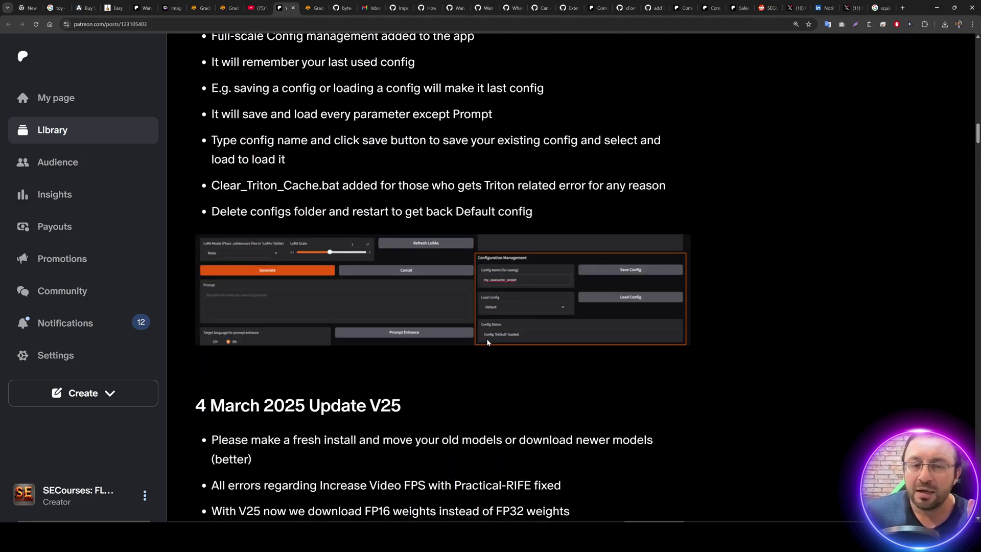
scroll(488, 341, "up", 10)
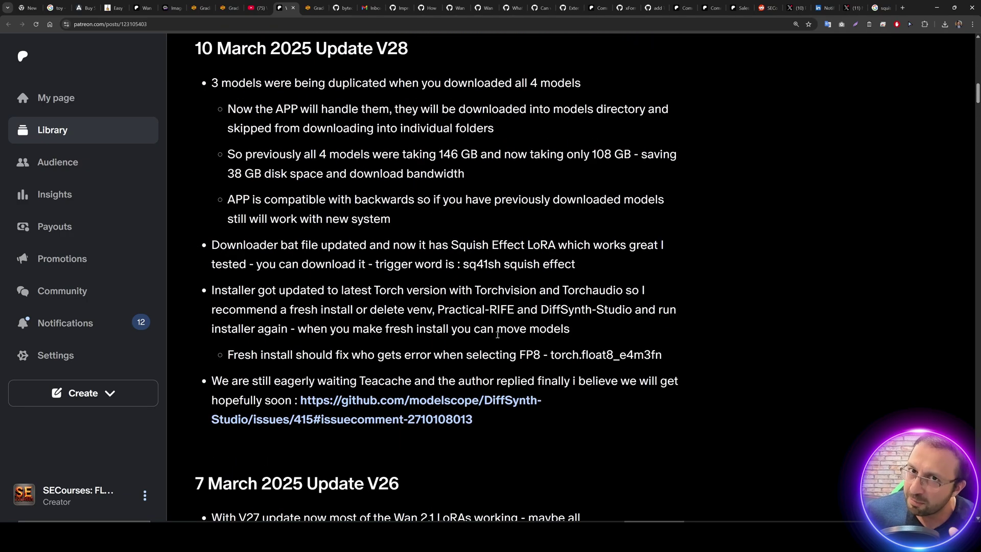
scroll(498, 335, "up", 8)
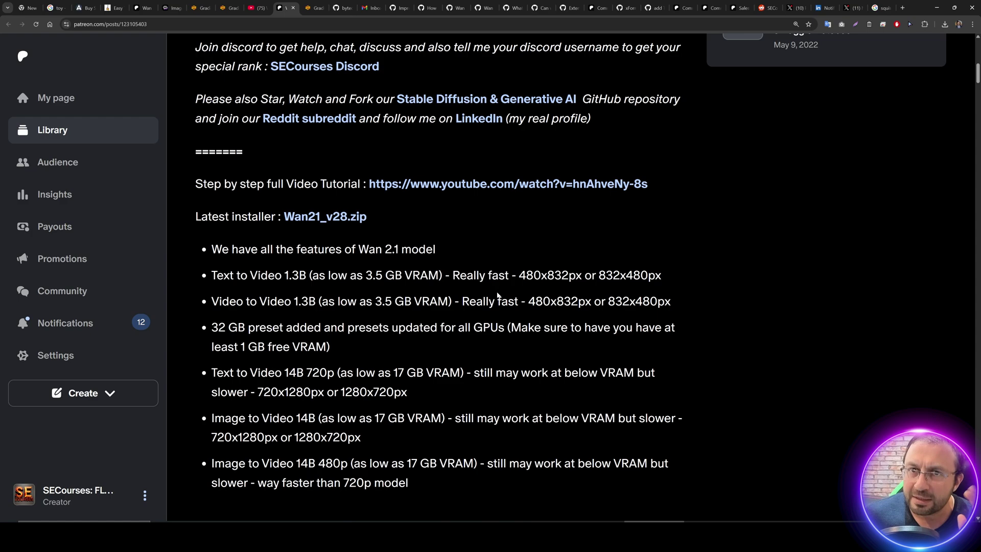
- Download Wan21_v28.zip and extract it into a Wan21_v28 folder on the 4tb_samsung_pro drive
left_click(299, 216)
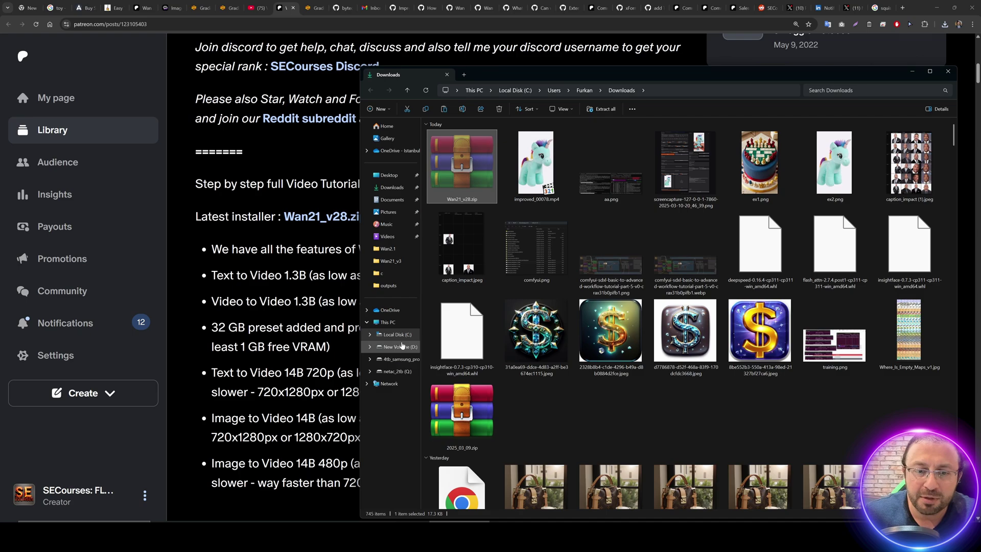
left_click(402, 359)
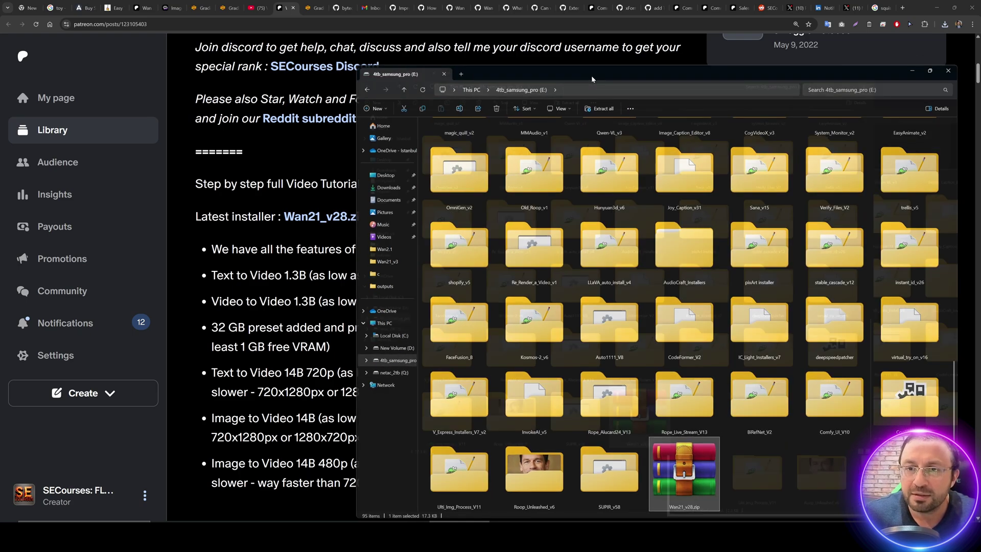
double_click(591, 75)
right_click(838, 476)
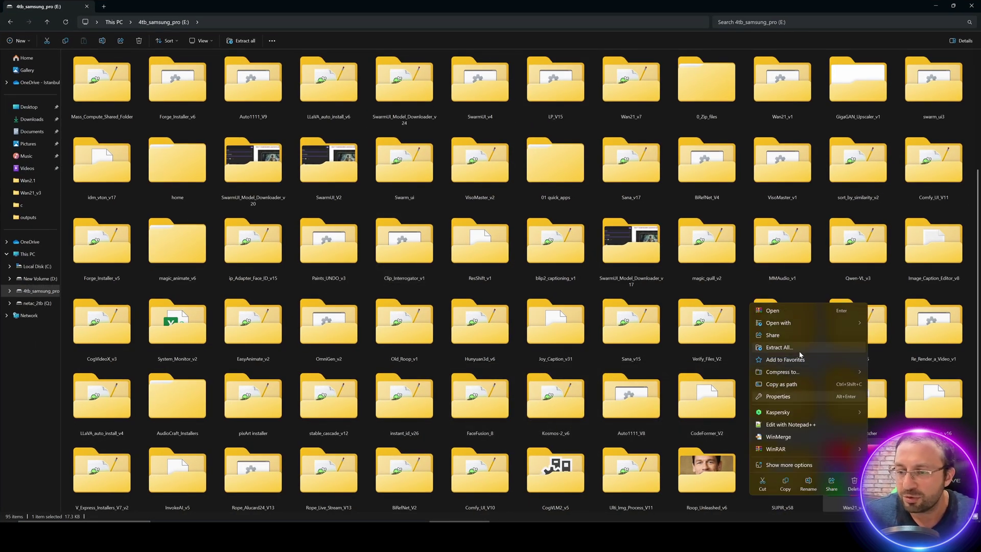
left_click(790, 350)
left_click(556, 344)
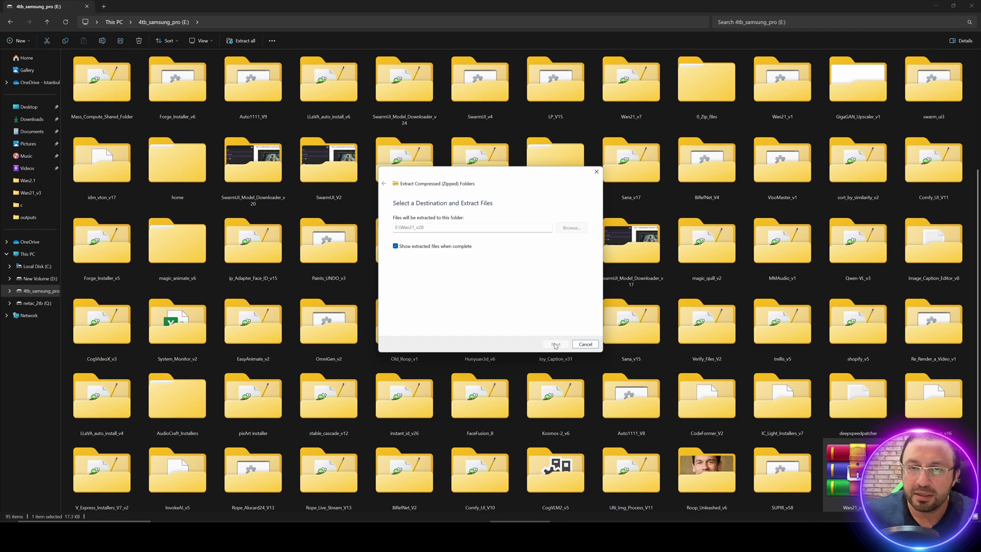
left_click_drag(544, 71, 477, 66)
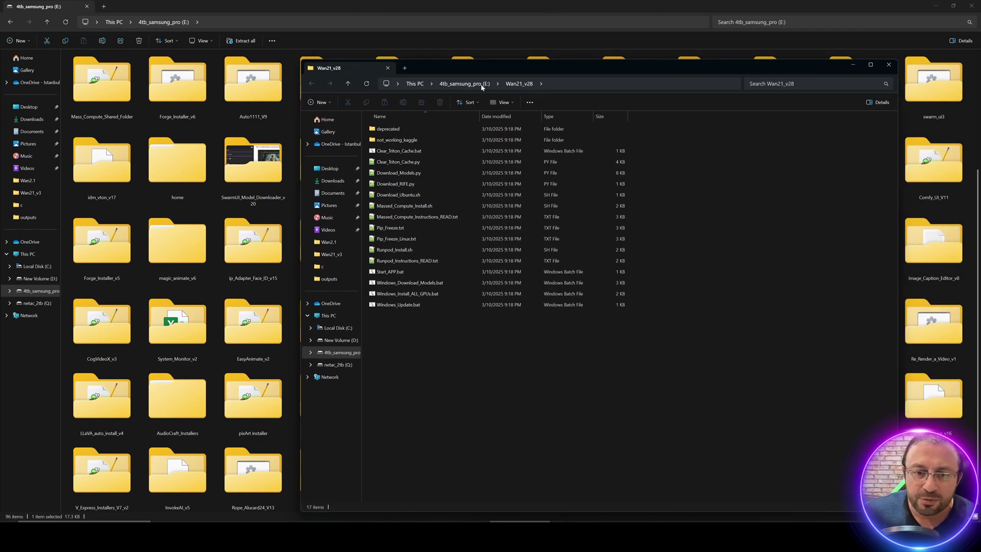
- Run Windows_Install_ALL_GPUs.bat, allowing it past the Windows security warning
left_click(423, 295)
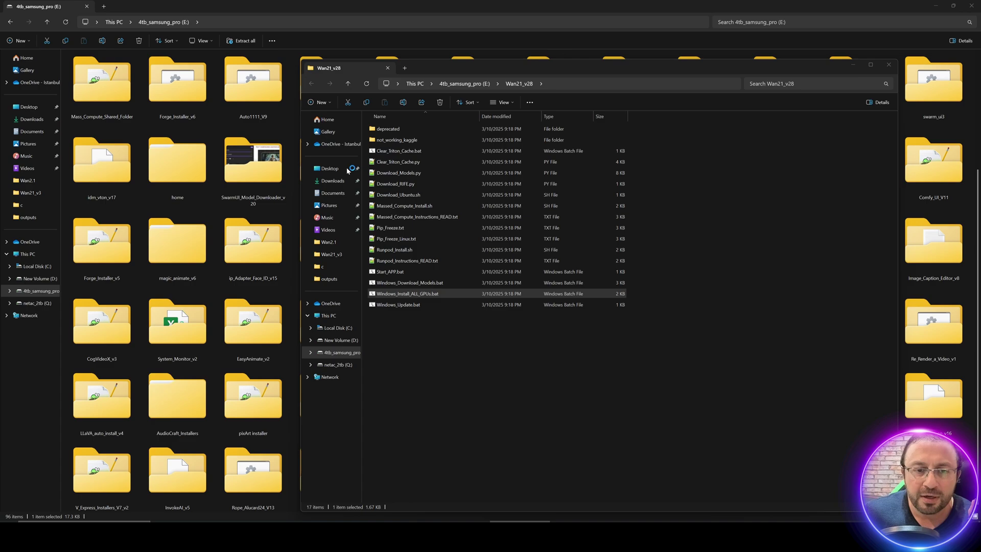
left_click(412, 214)
left_click(511, 334)
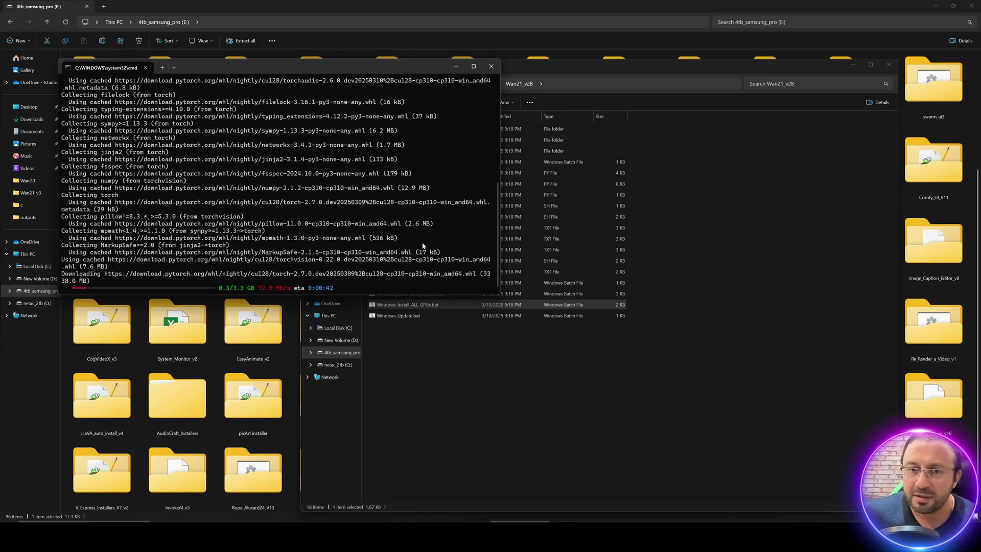
left_click(534, 375)
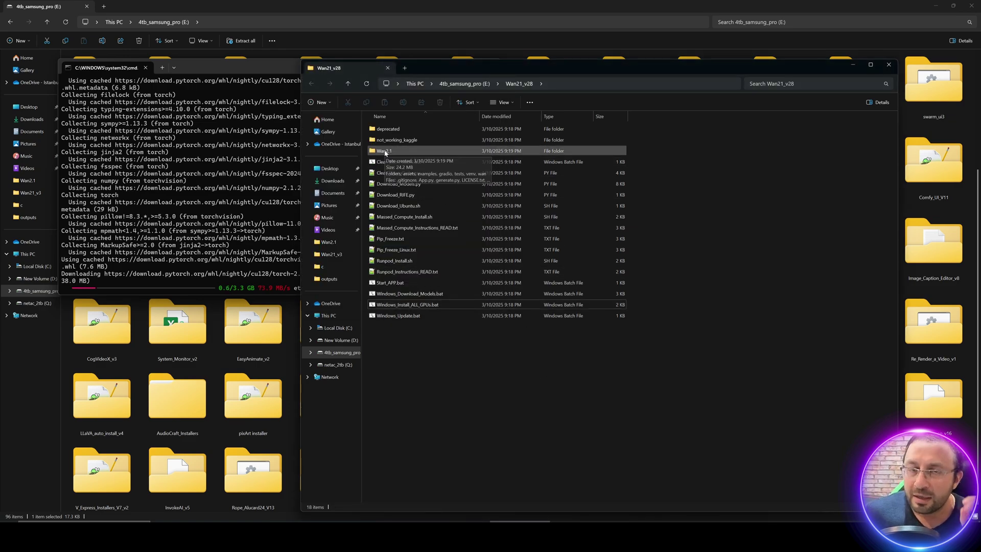
- Launch Windows_Download_Models.bat and enter choice 6 to download all Wan 2.1 models
key("super+Up")
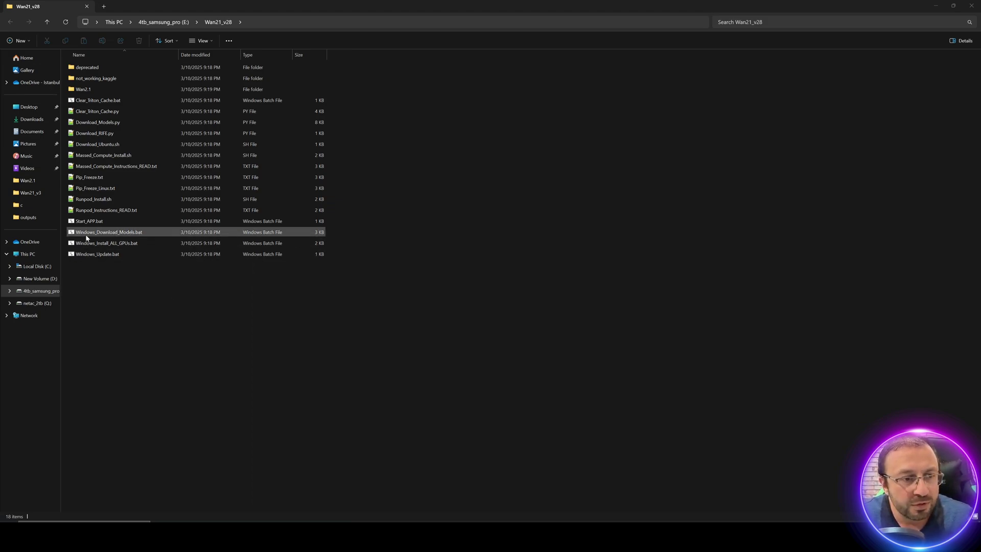
double_click(122, 233)
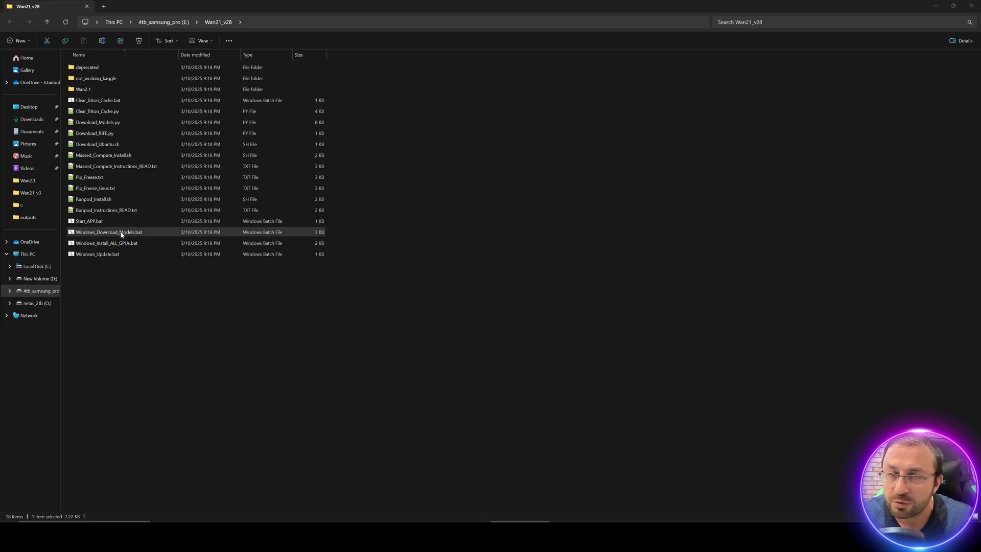
left_click(408, 209)
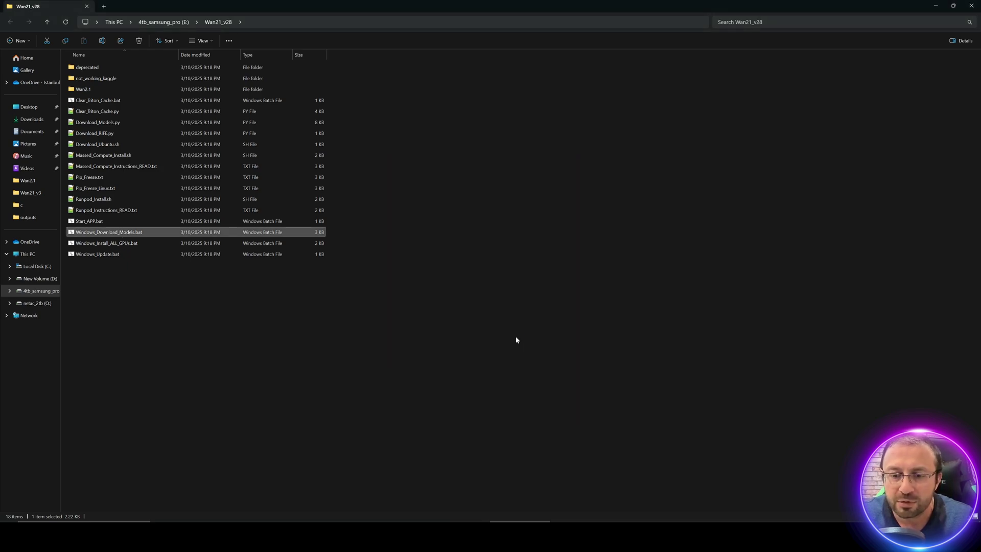
key("Return")
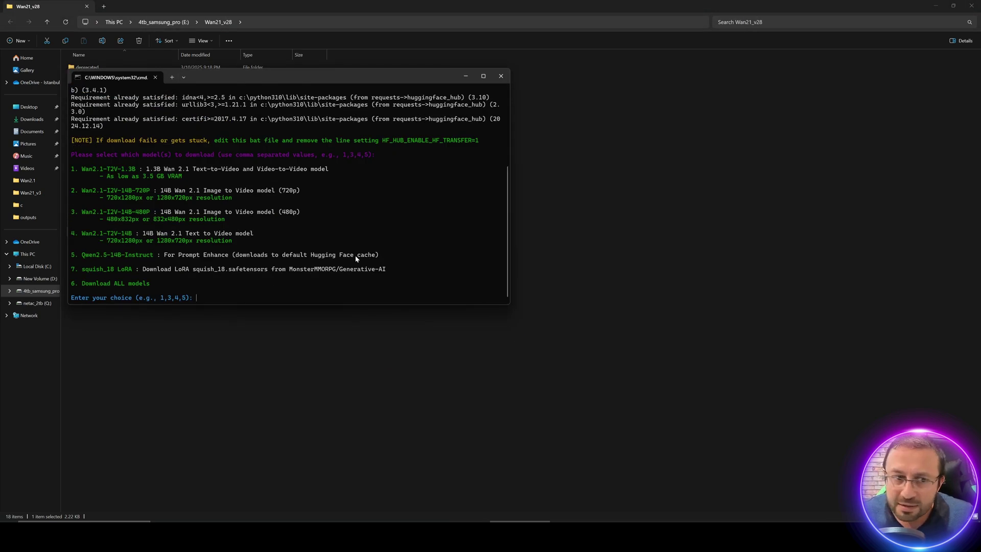
scroll(356, 258, "up", 5)
left_click_drag(350, 306, 349, 410)
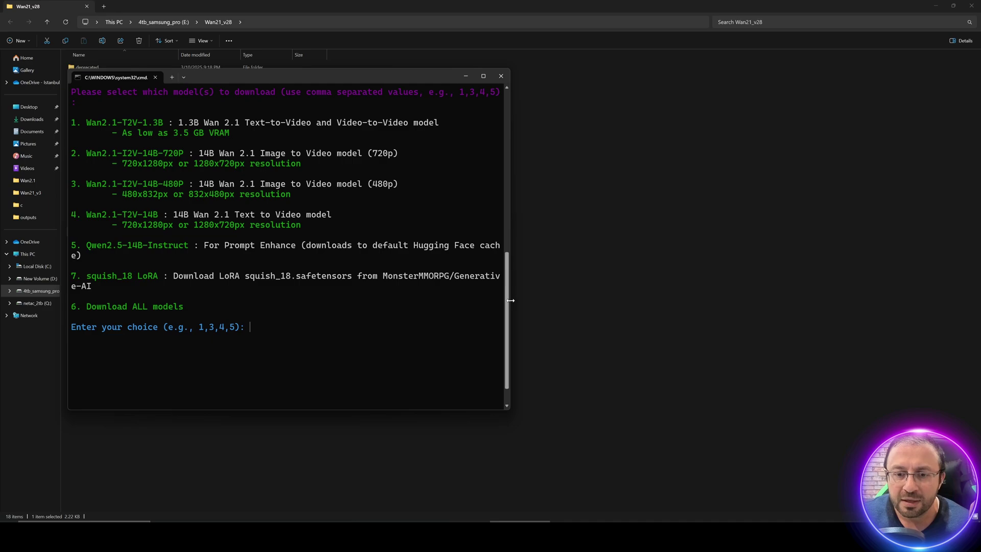
left_click_drag(510, 299, 649, 298)
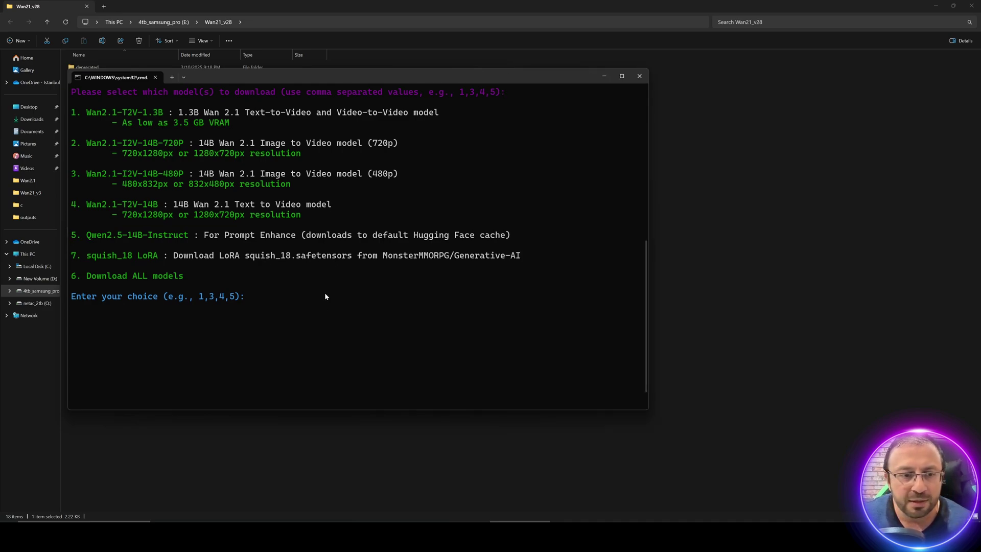
type("6")
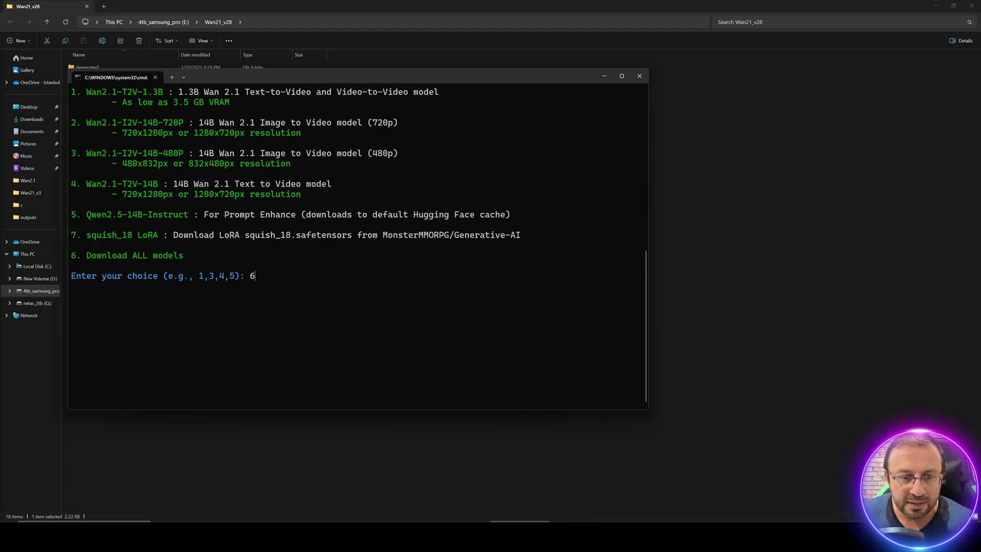
key("Return")
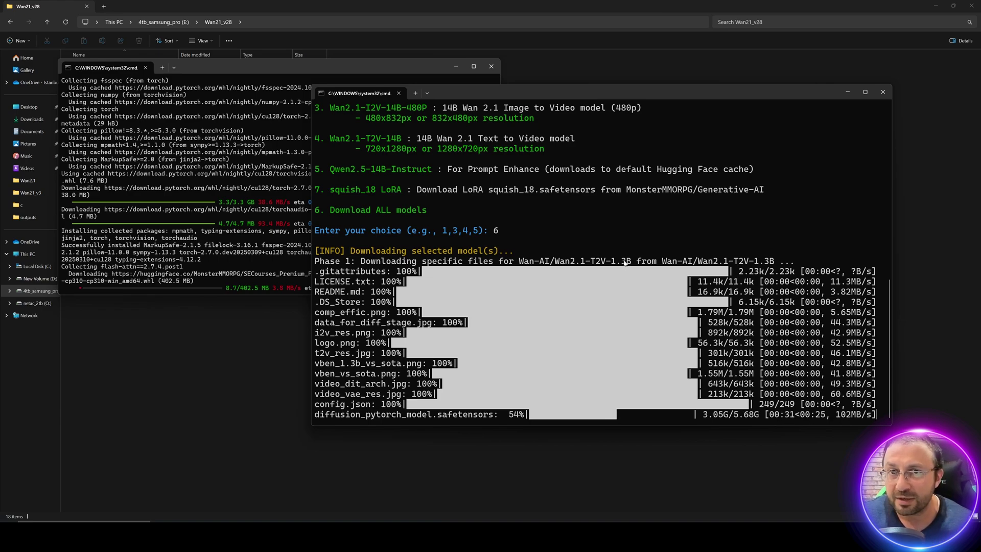
- Close the old consoles and rerun Windows_Download_Models.bat with choices 1,2,5
left_click(882, 92)
key("alt+F4")
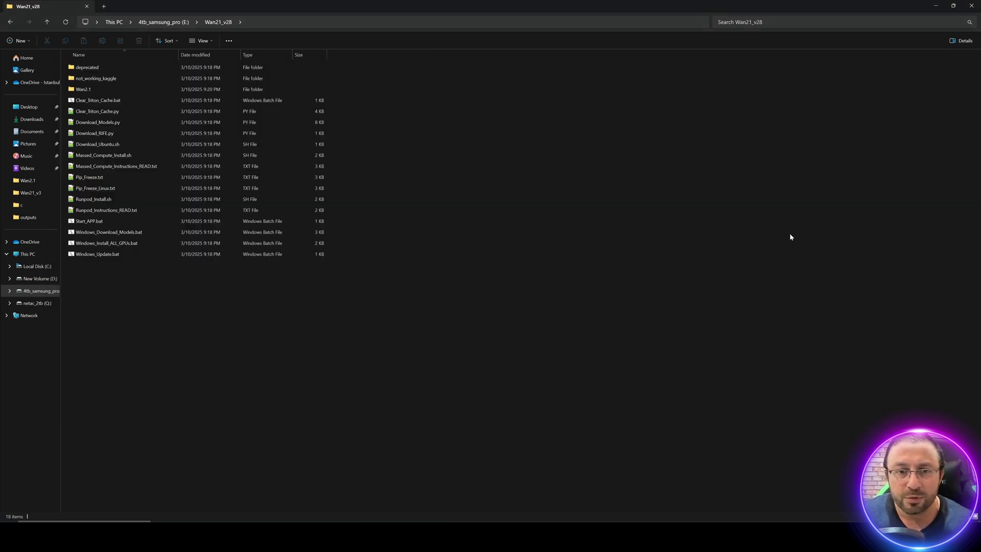
double_click(121, 236)
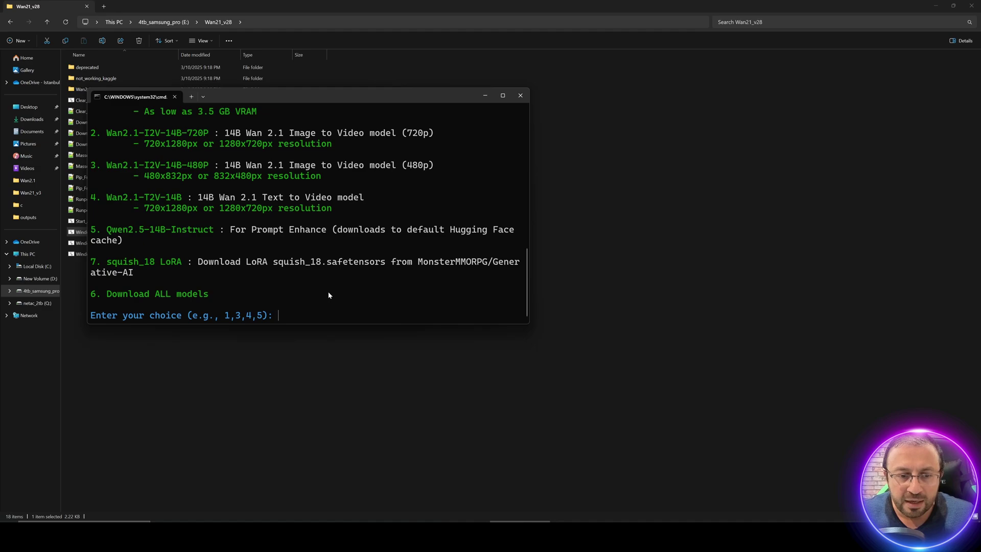
type("1")
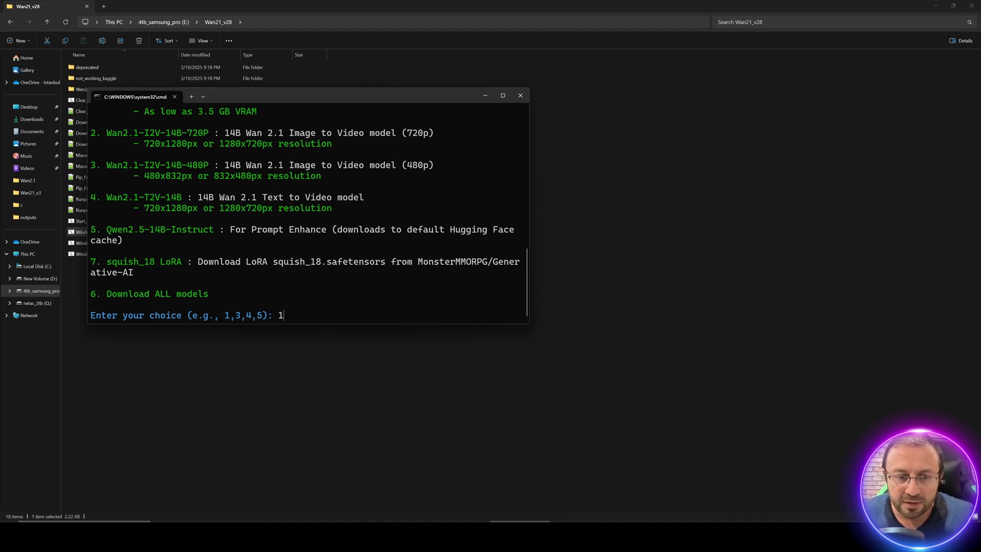
type(",2,5")
key("Return")
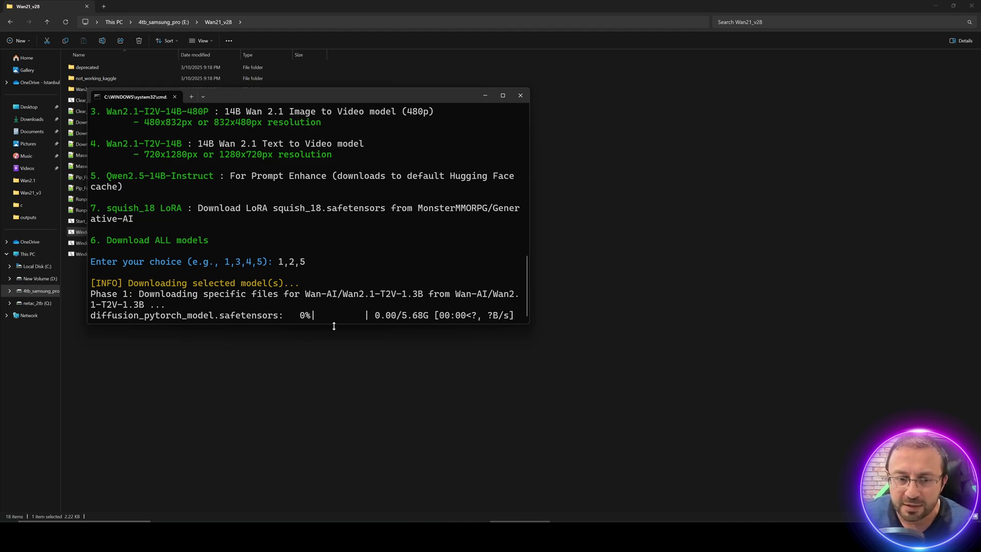
left_click_drag(334, 323, 337, 391)
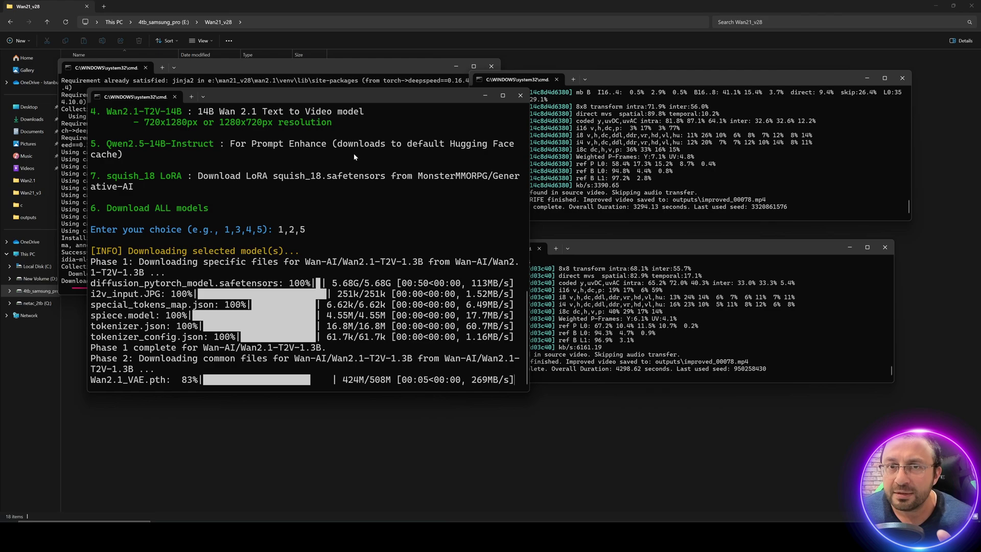
scroll(289, 200, "up", 5)
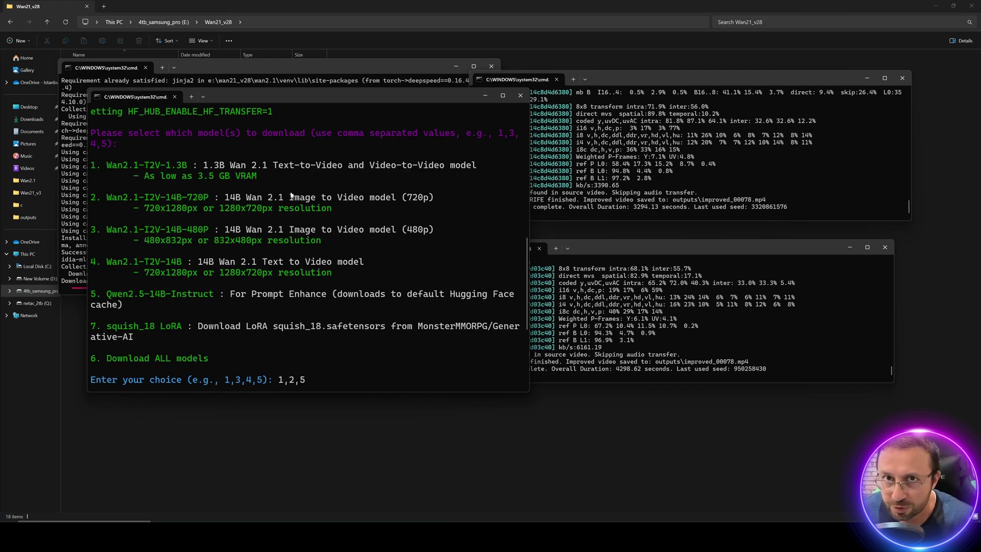
left_click_drag(306, 96, 590, 101)
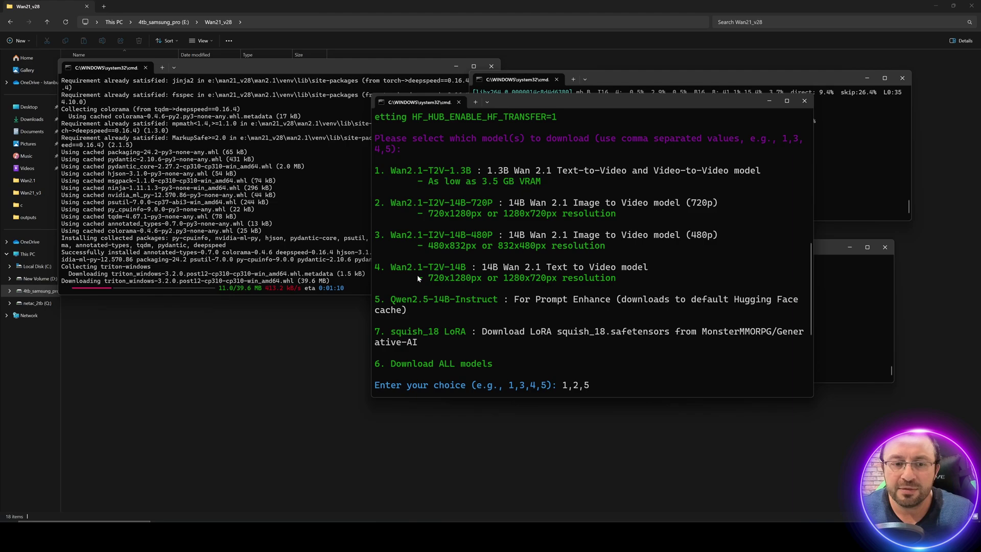
scroll(553, 318, "down", 5)
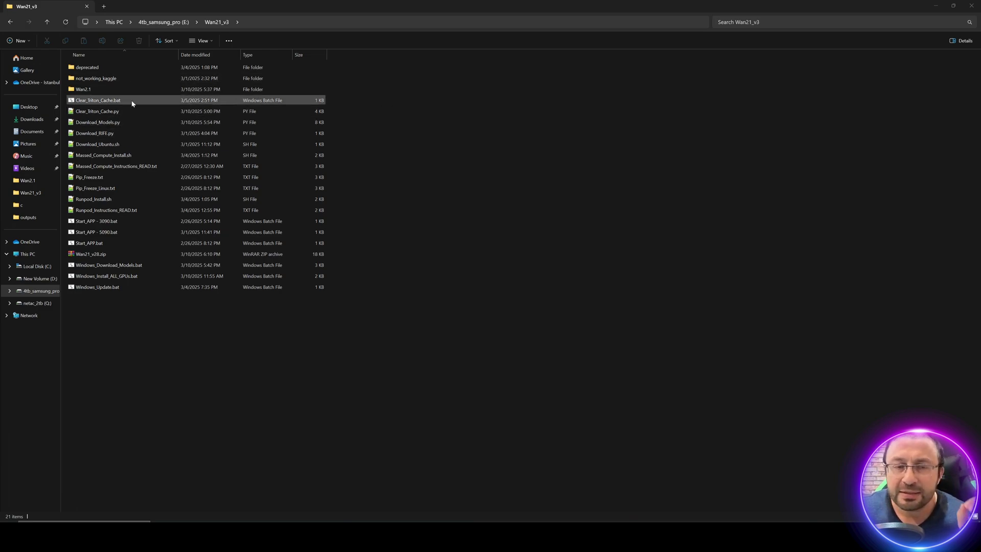
- Run Clear_Triton_Cache.bat, review its output, and close the cleanup window
double_click(104, 101)
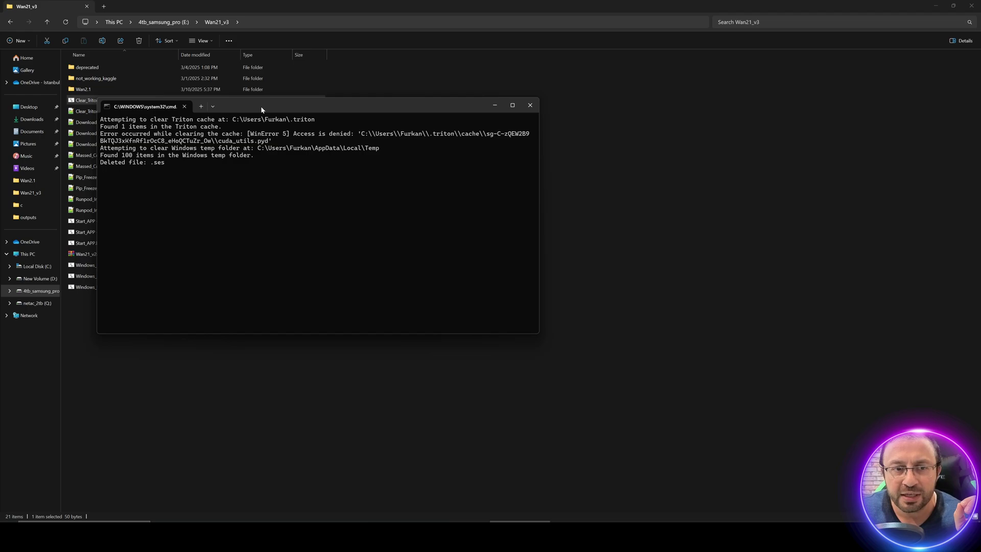
left_click_drag(261, 109, 467, 70)
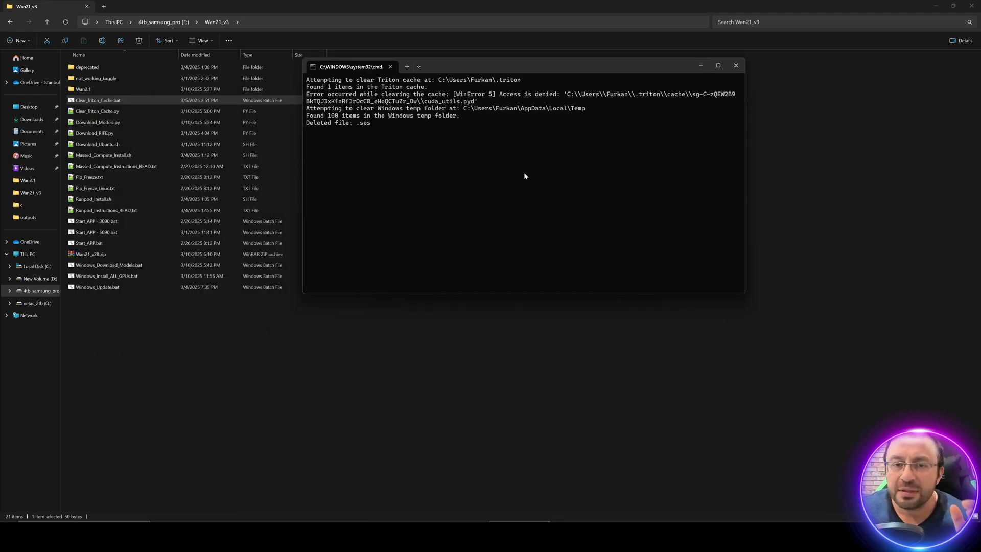
scroll(563, 219, "up", 10)
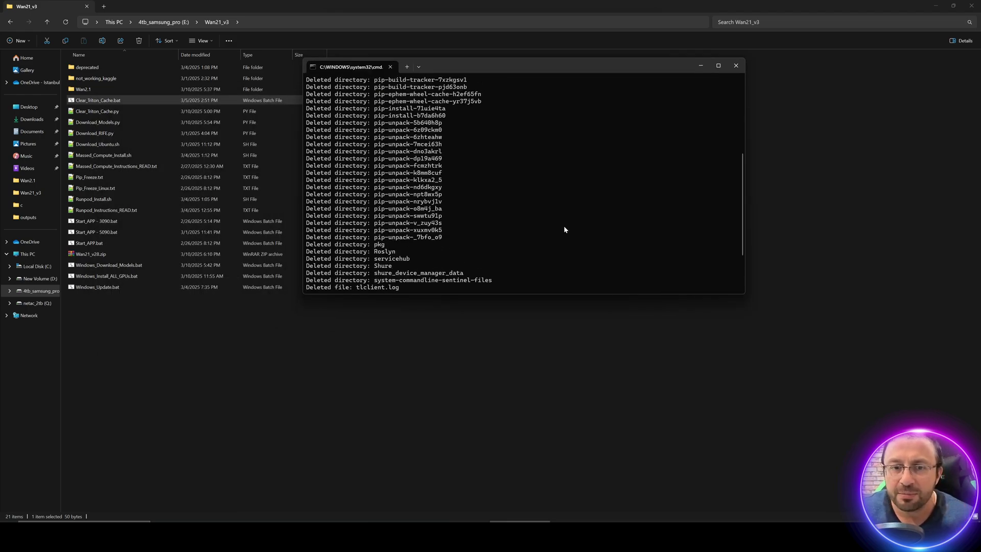
scroll(566, 228, "down", 10)
scroll(567, 230, "down", 1)
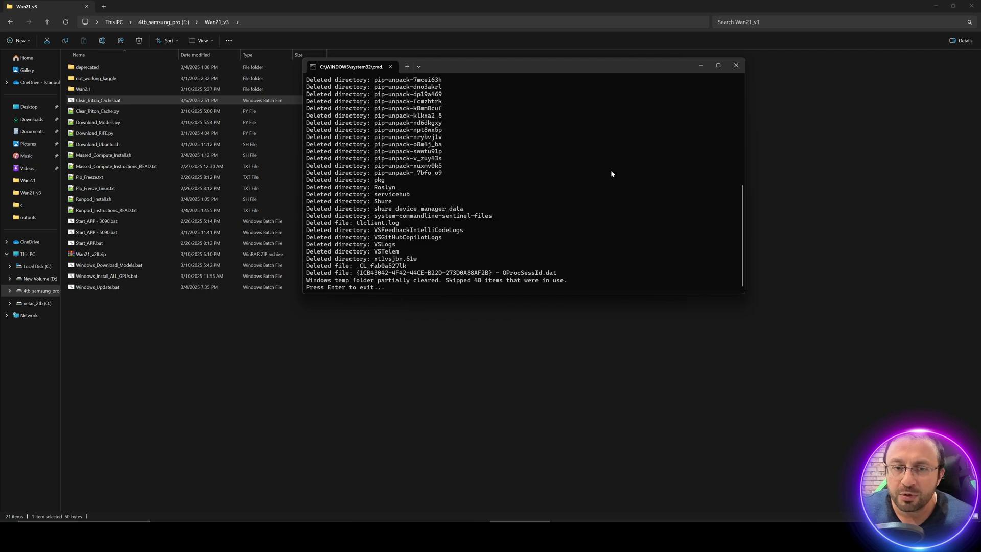
left_click(736, 65)
- Launch the app and pick the 14B Image-to-Video 480P model, 9:16 at 480×832, 24GB preset
double_click(94, 244)
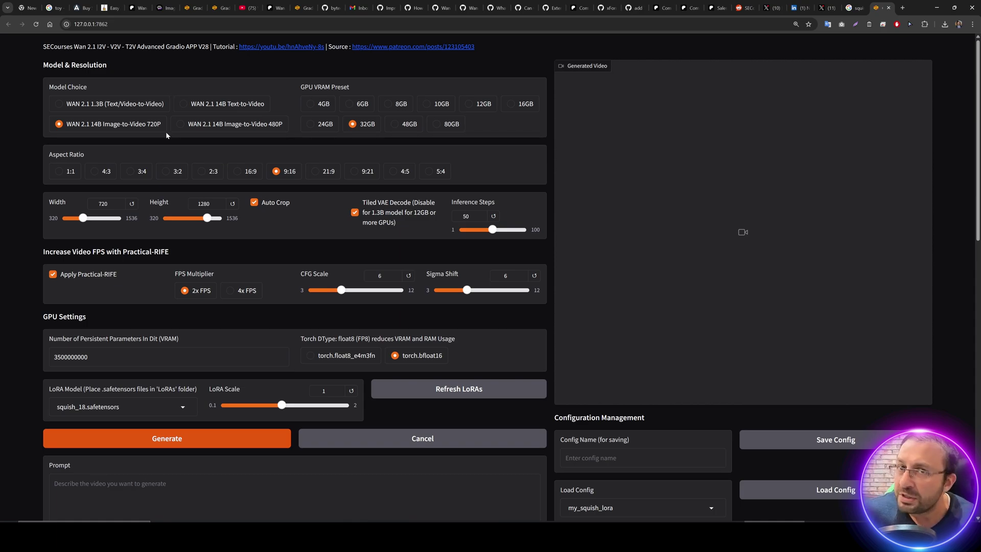
left_click(263, 128)
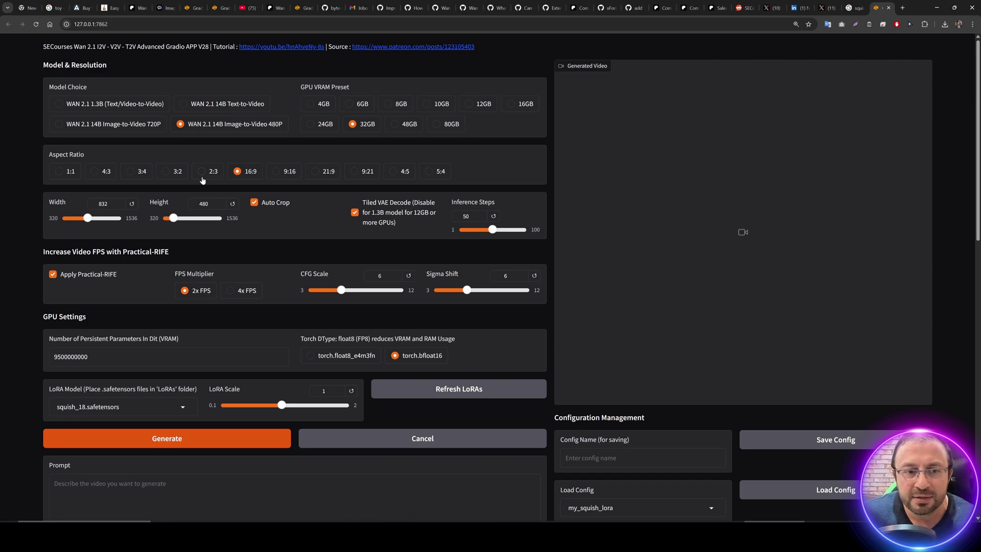
left_click(287, 172)
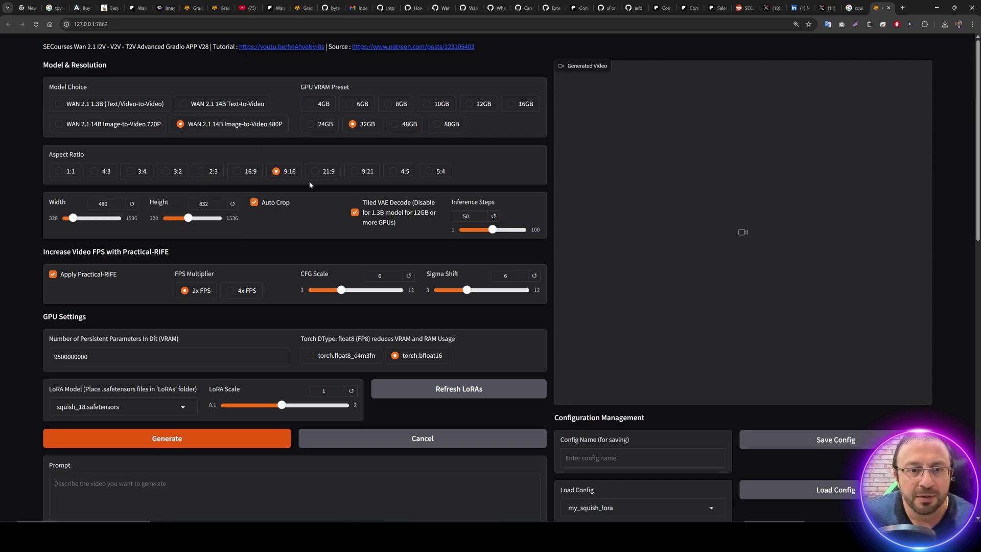
left_click(511, 104)
left_click(325, 125)
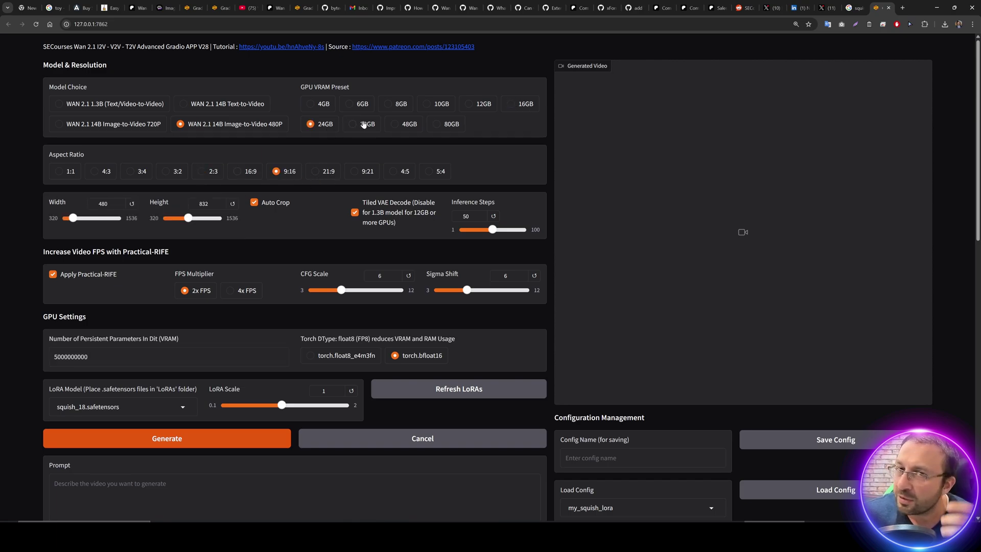
- Keep torch.bfloat16 precision, review the Practical-RIFE setting, and open the outputs folder
scroll(286, 168, "down", 1)
scroll(299, 180, "up", 1)
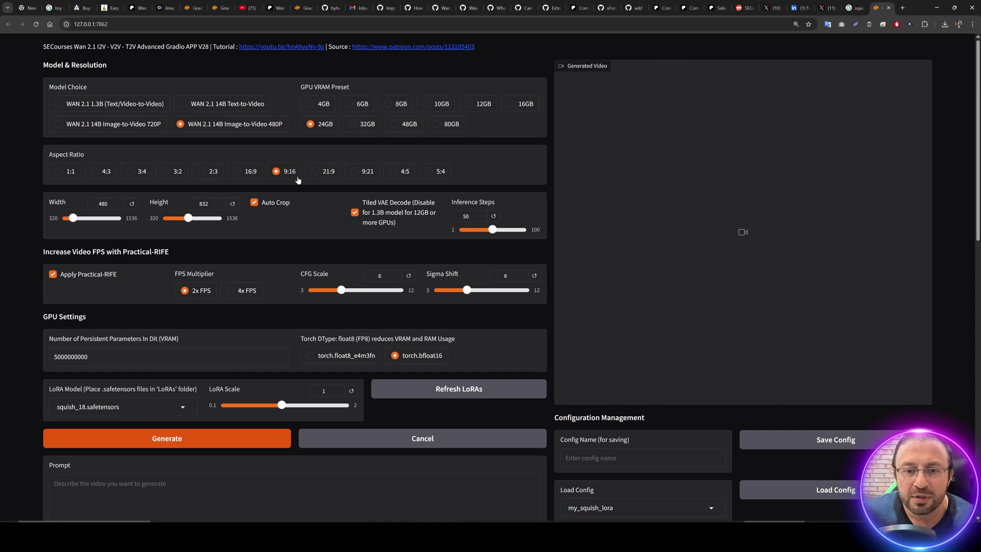
scroll(285, 237, "down", 1)
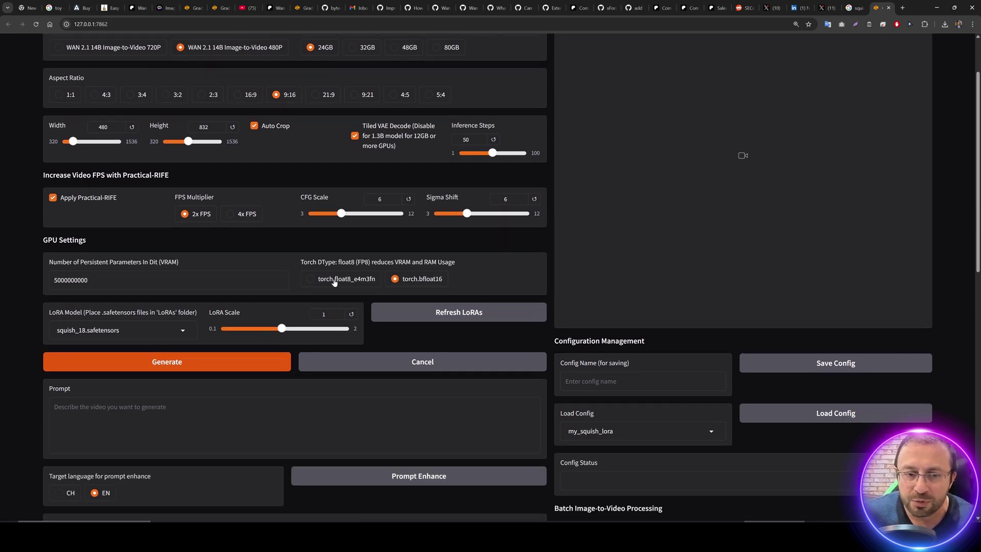
left_click(337, 279)
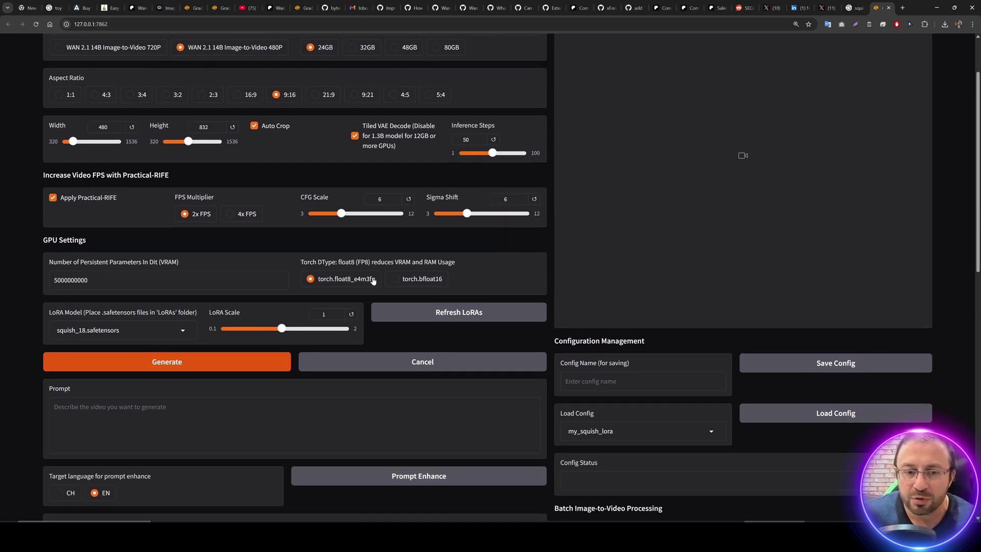
left_click(435, 282)
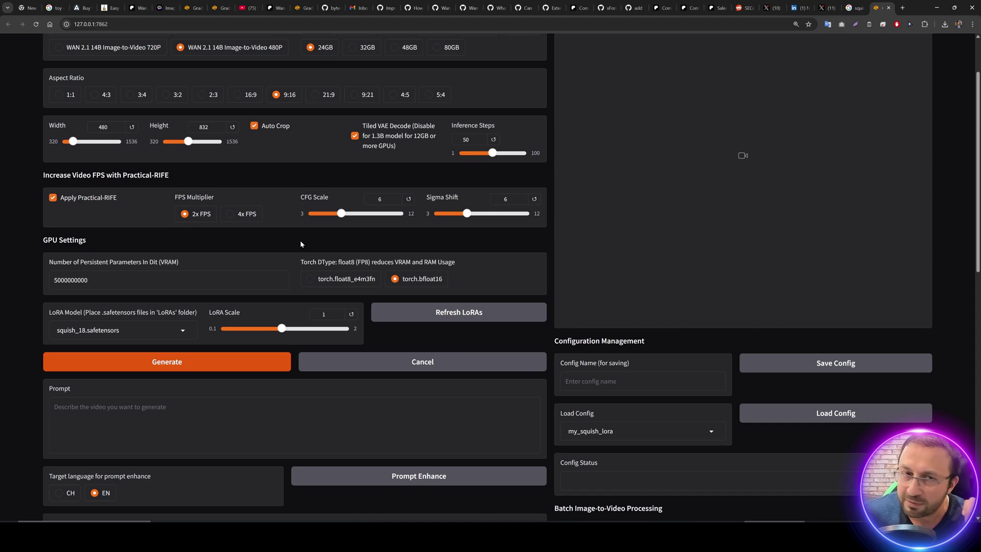
left_click_drag(129, 199, 64, 201)
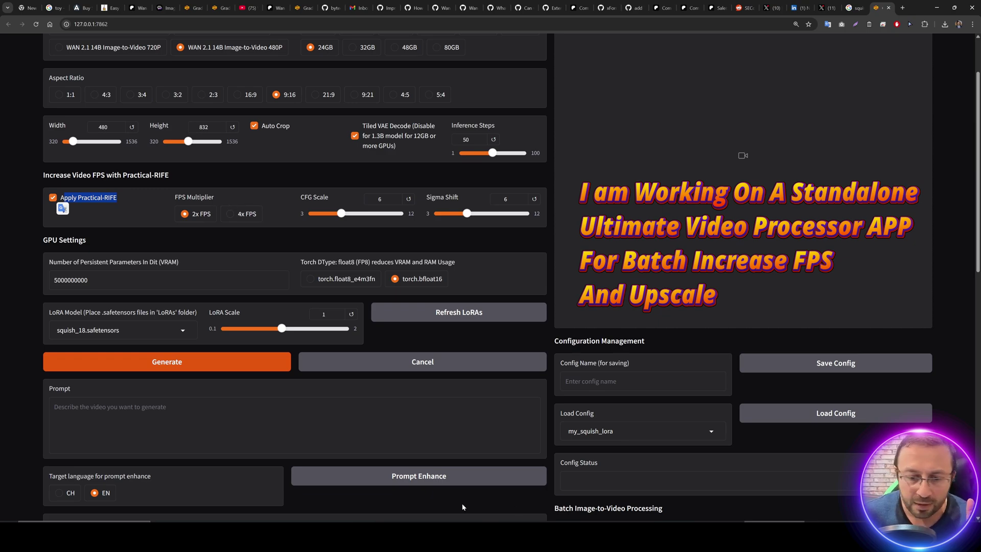
scroll(793, 467, "down", 7)
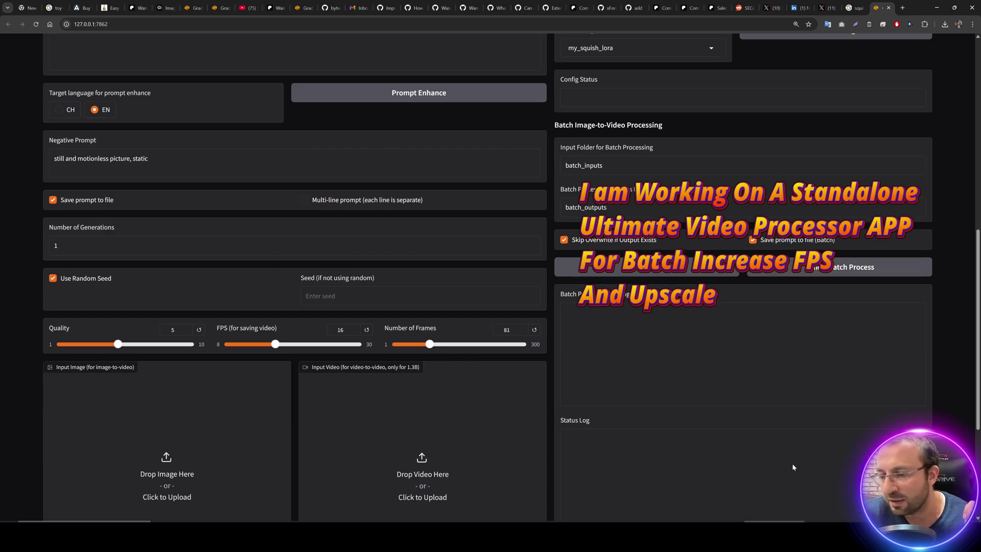
scroll(792, 467, "down", 3)
left_click(766, 500)
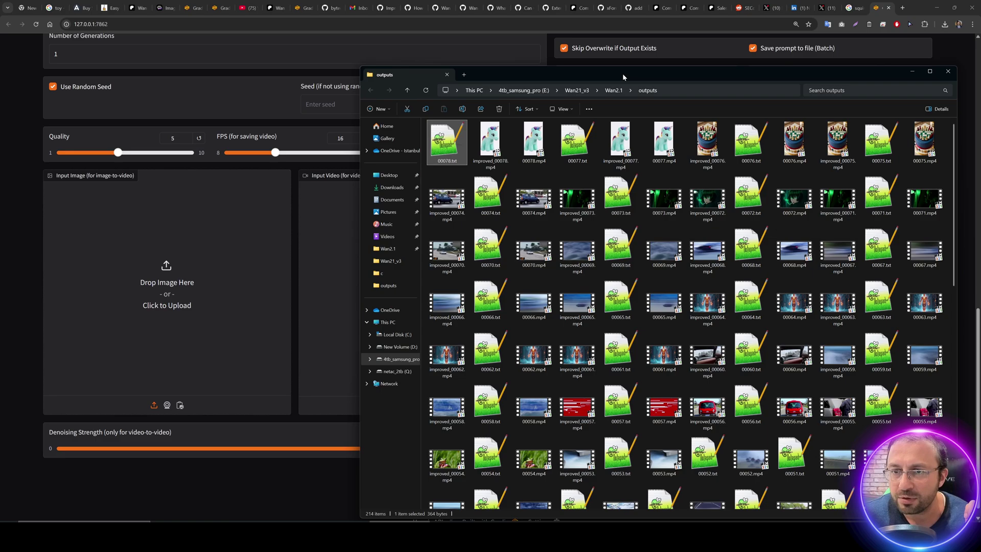
- Play the original 00078.mp4 unicorn squish video beside the file list
left_click(537, 146)
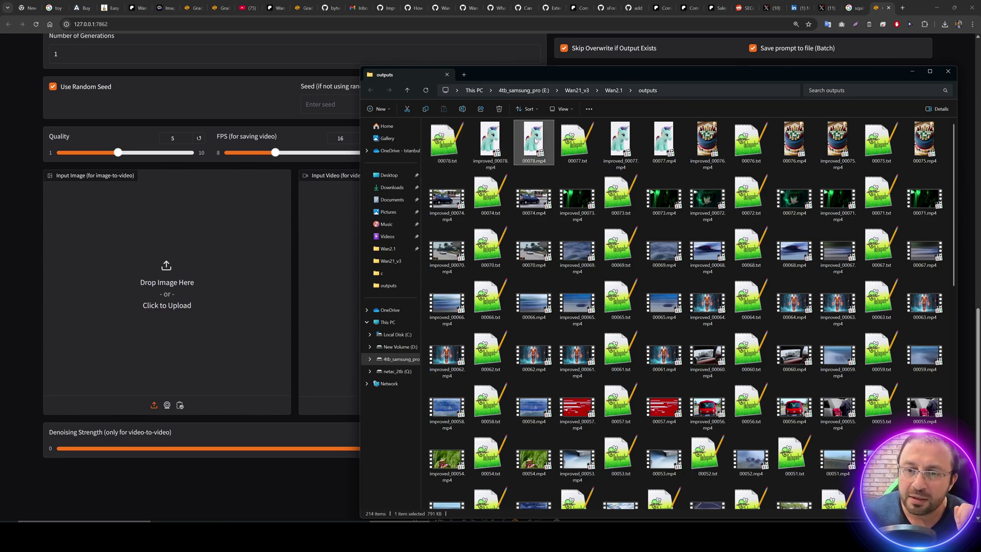
double_click(538, 140)
left_click_drag(479, 81, 239, 29)
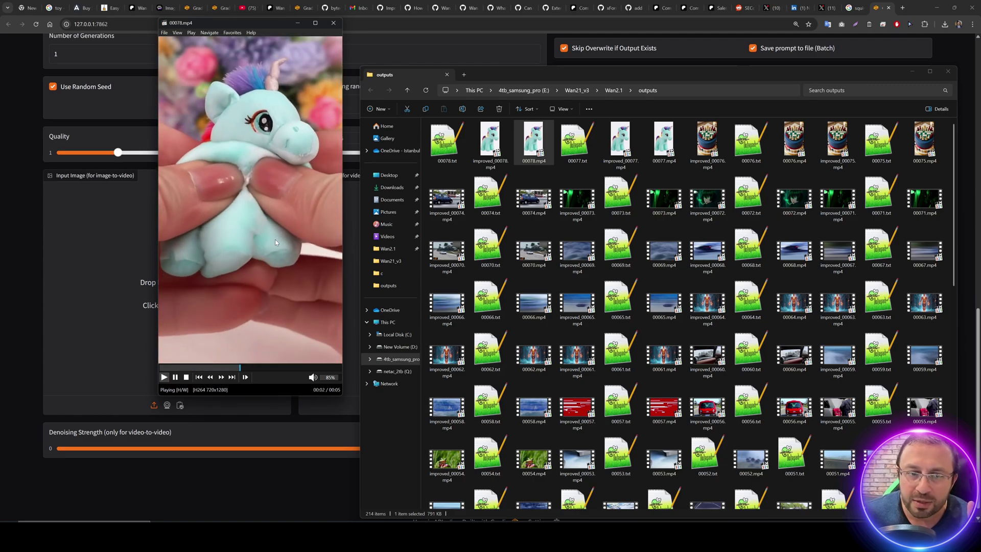
- Play improved_00078.mp4, replaying it from the start, then close the player
key("Left")
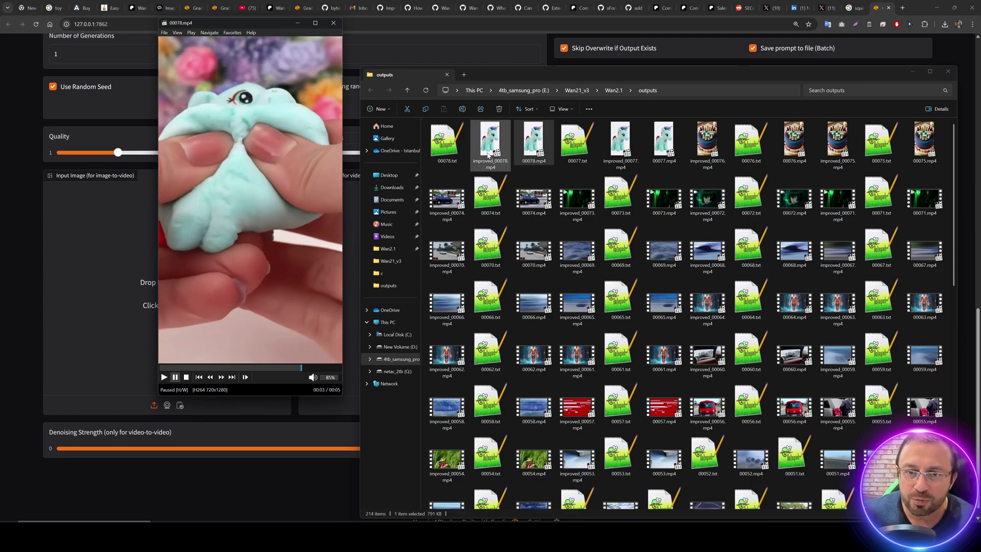
key("Return")
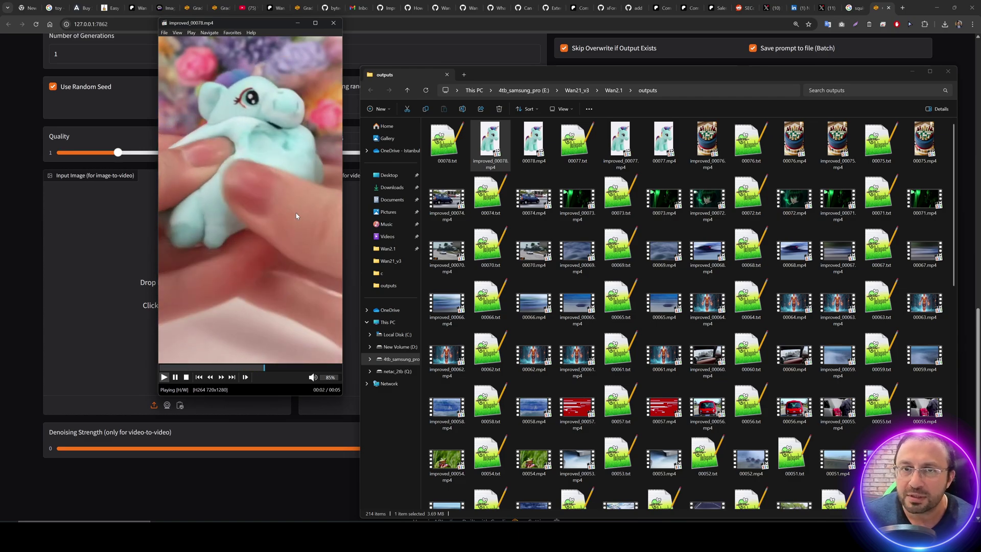
left_click(175, 376)
left_click(177, 367)
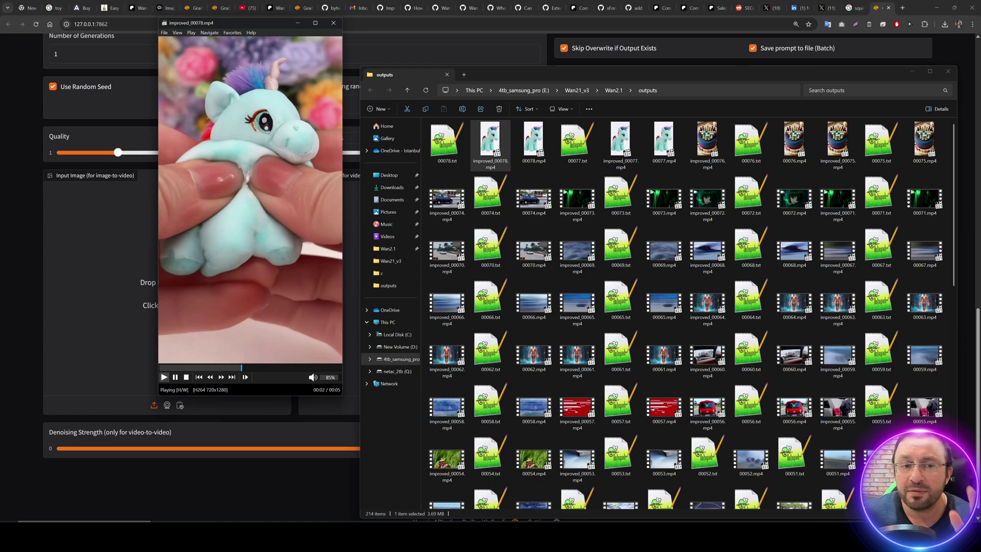
left_click(271, 272)
left_click(198, 376)
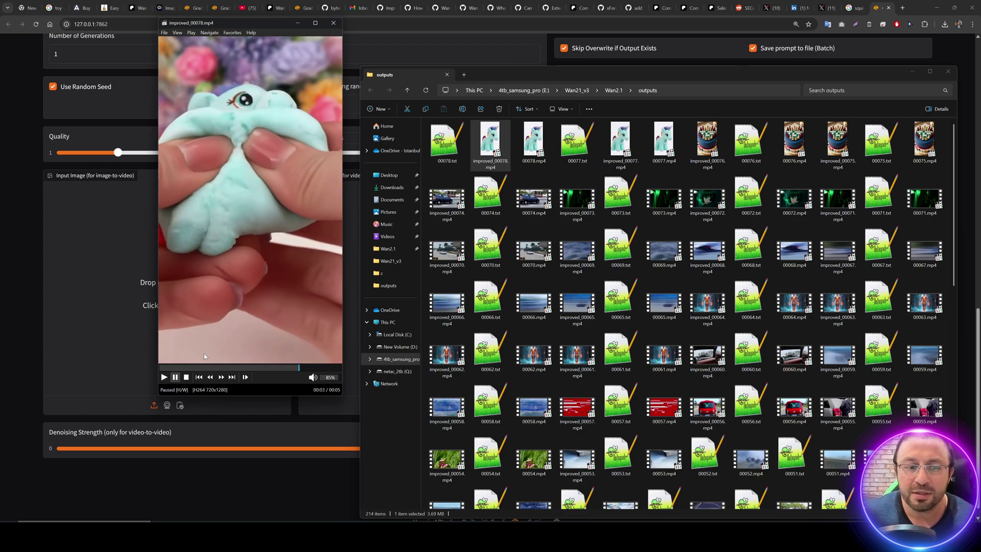
left_click(333, 23)
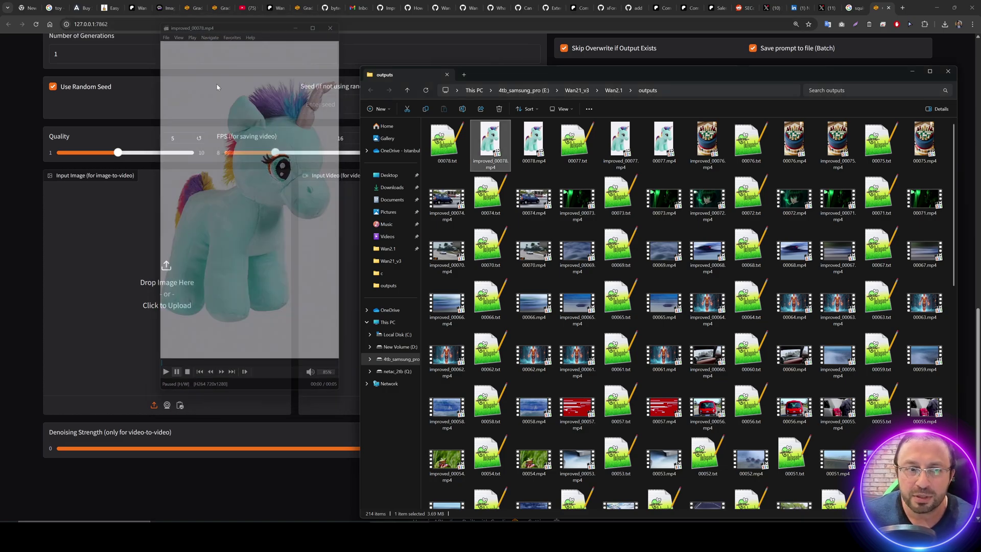
- Close the outputs folder and scroll through the Wan app settings
left_click(0, 191)
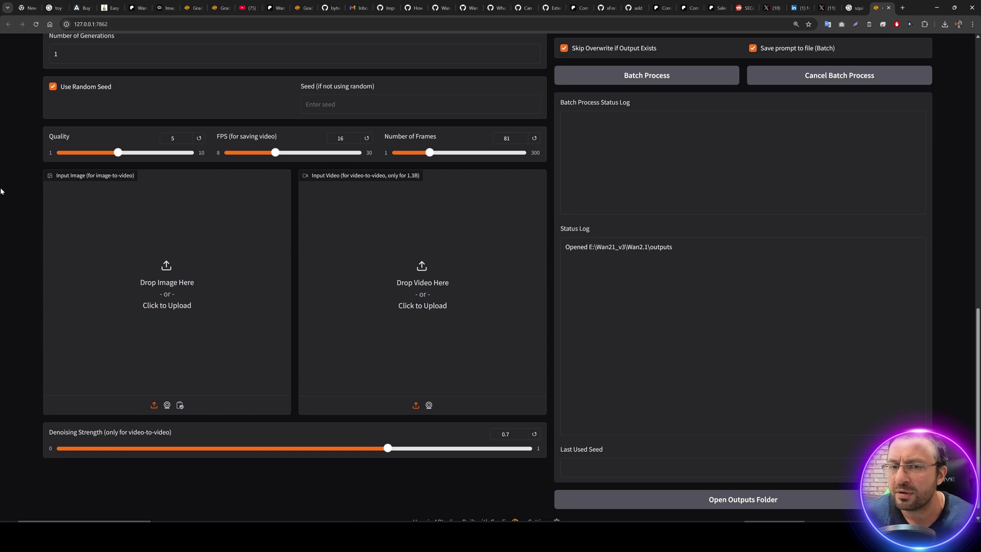
scroll(302, 216, "up", 8)
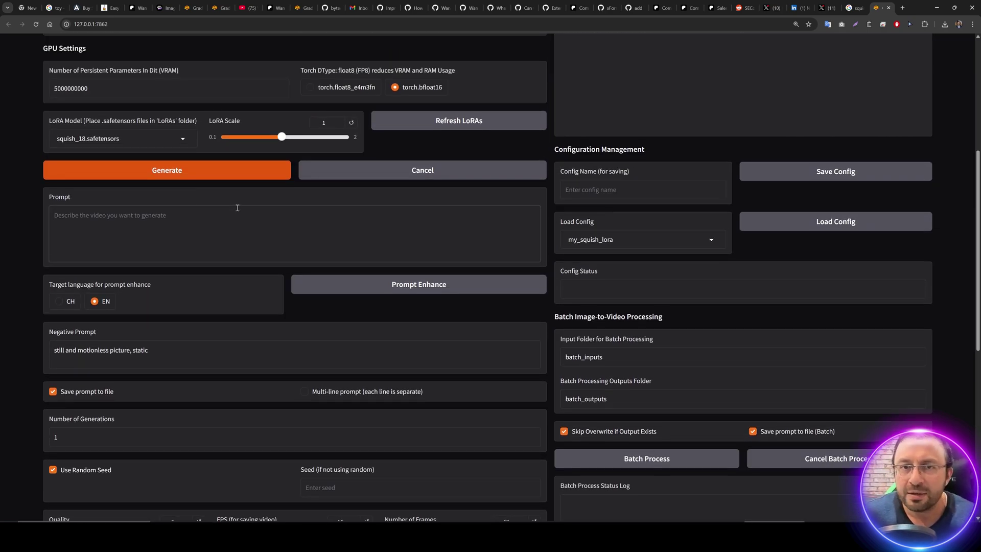
scroll(206, 257, "down", 2)
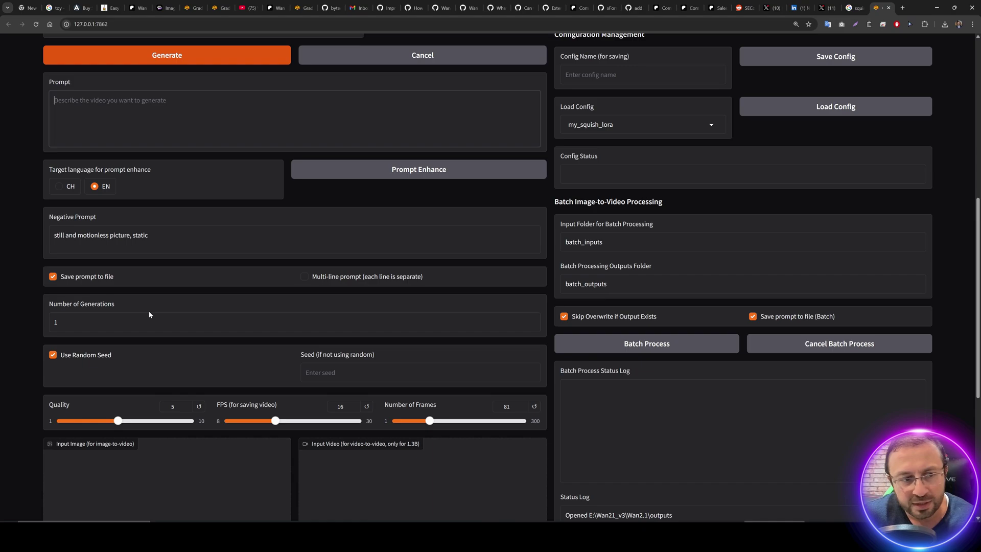
scroll(148, 315, "down", 2)
scroll(61, 254, "up", 6)
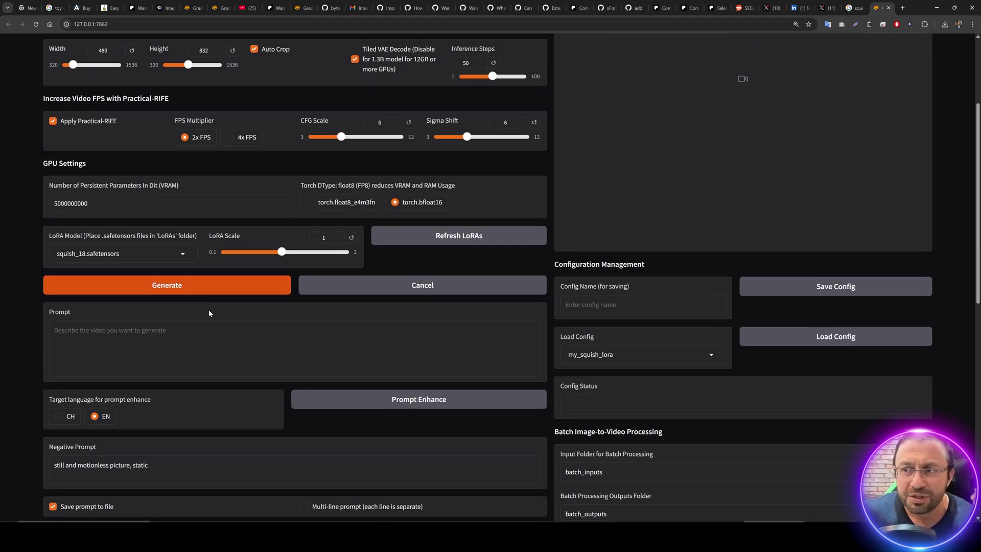
scroll(268, 198, "up", 3)
scroll(533, 234, "down", 5)
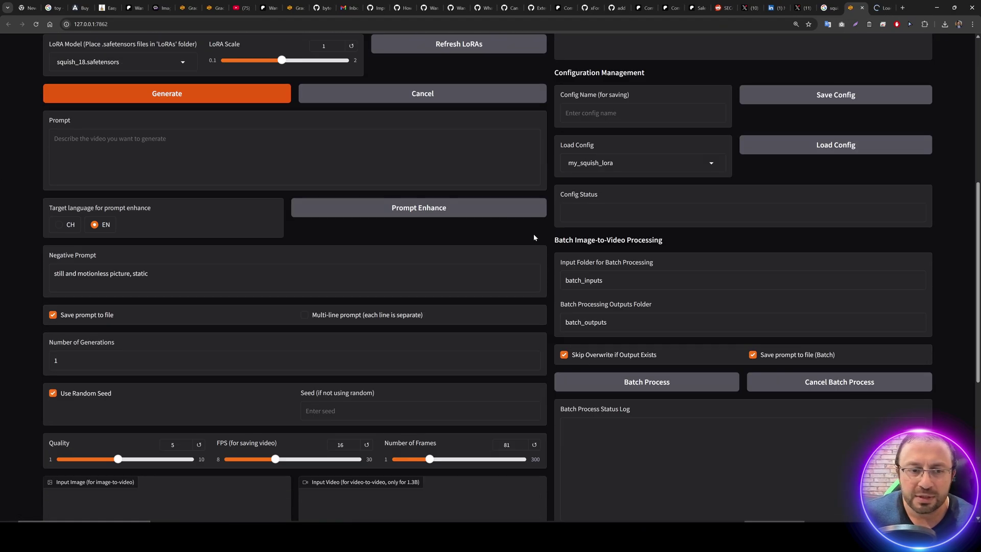
- Copy the trigger phrase 'sq41sh squish effect' from the Patreon post
left_click(881, 8)
scroll(397, 303, "down", 15)
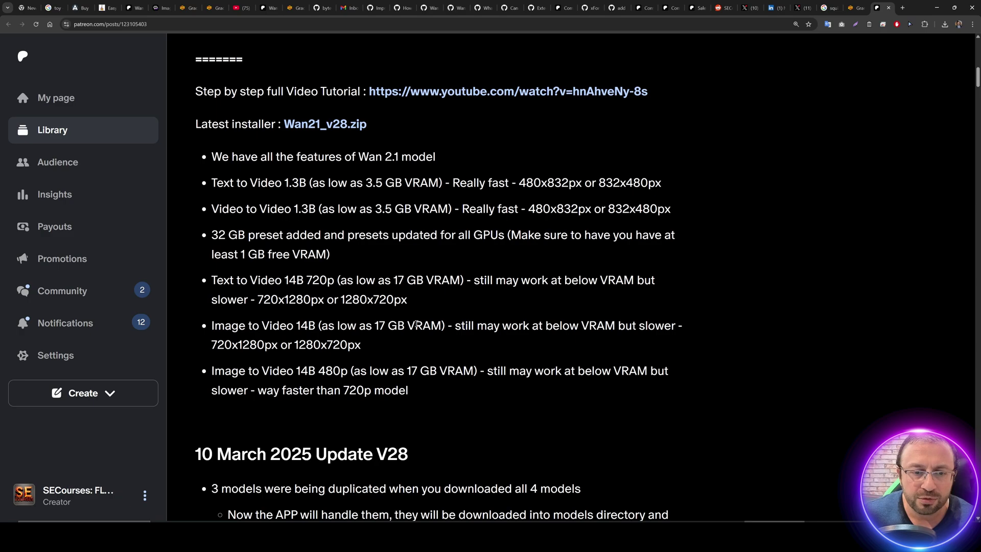
scroll(397, 302, "down", 6)
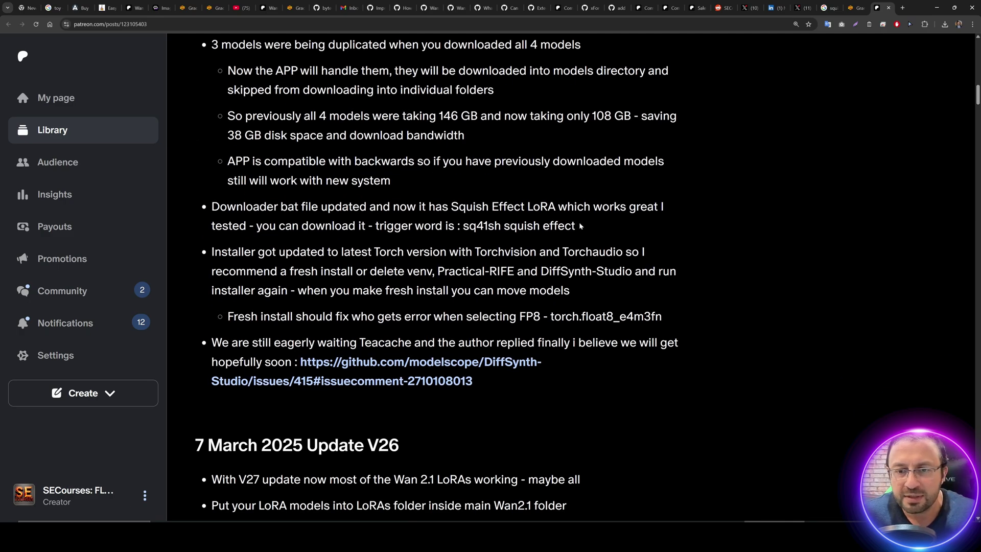
left_click_drag(579, 225, 462, 225)
key("ctrl+c")
- Paste 'sq41sh squish effect' into the Prompt and keep squish_18 as the LoRA
key("ctrl+shift+Tab")
left_click(112, 315)
key("ctrl+v")
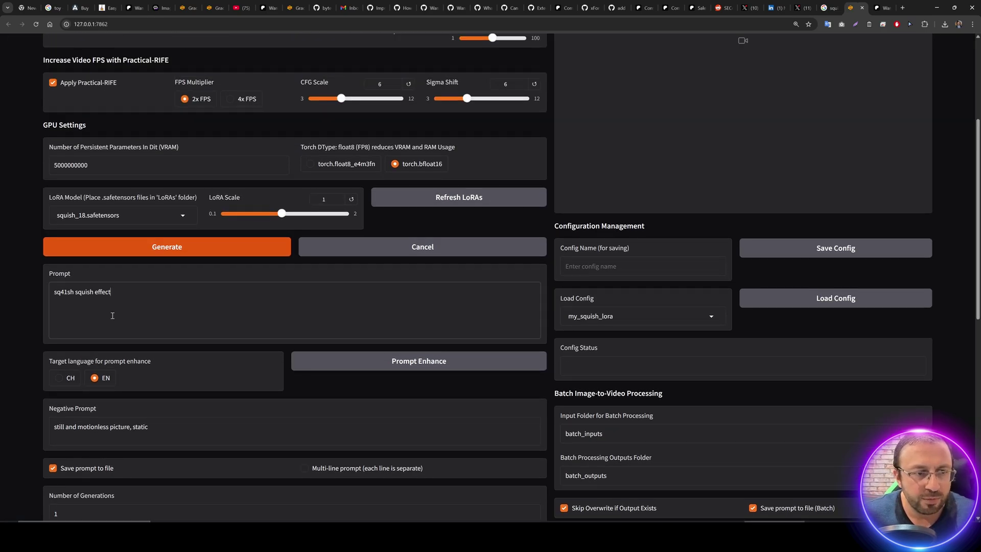
left_click(104, 215)
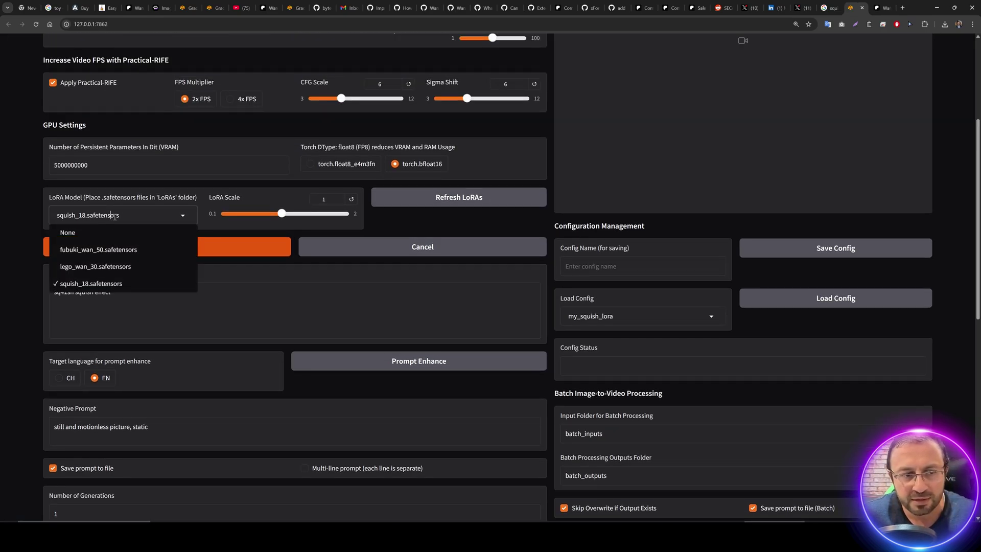
left_click(88, 284)
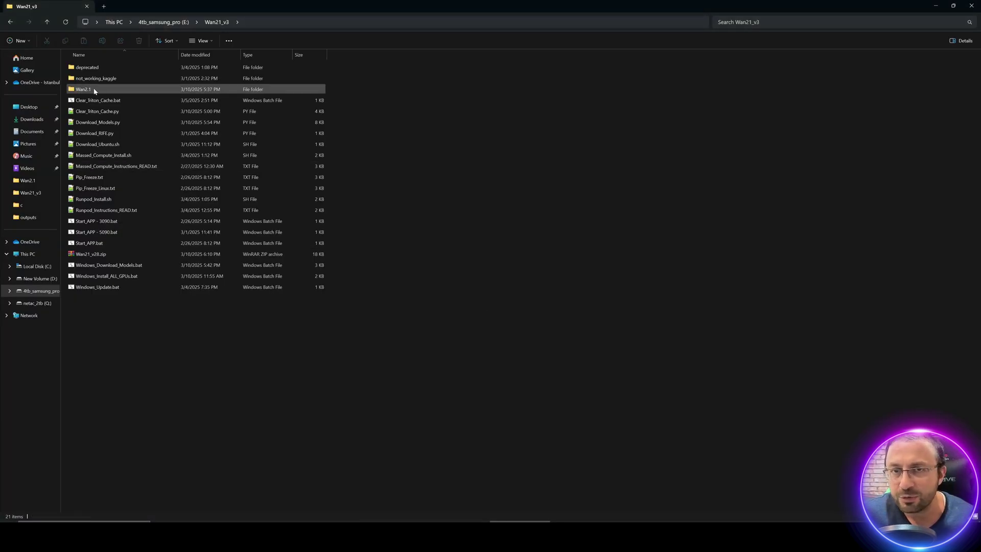
- Check the three .safetensors files in Wan2.1's LoRAs folder, then close File Explorer
double_click(94, 91)
left_click(102, 146)
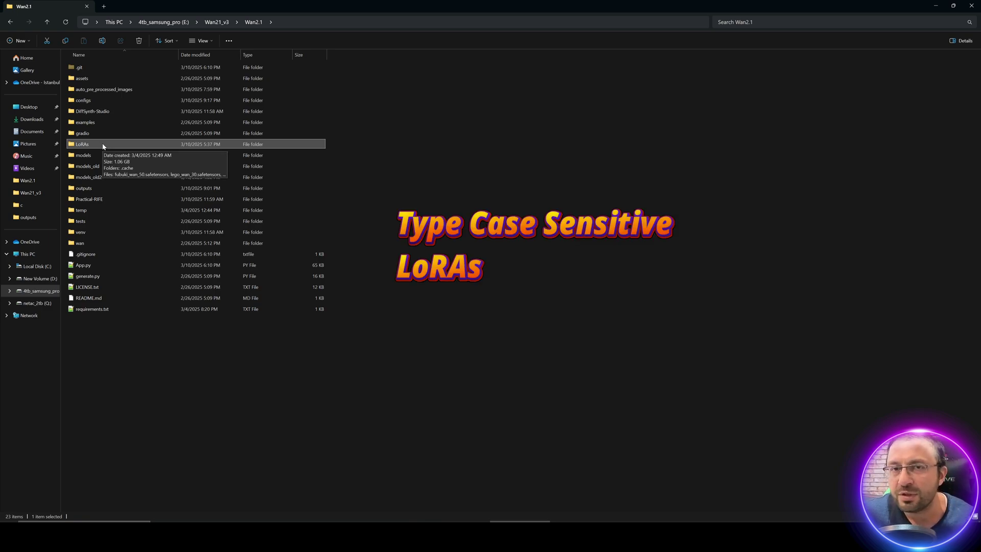
double_click(102, 146)
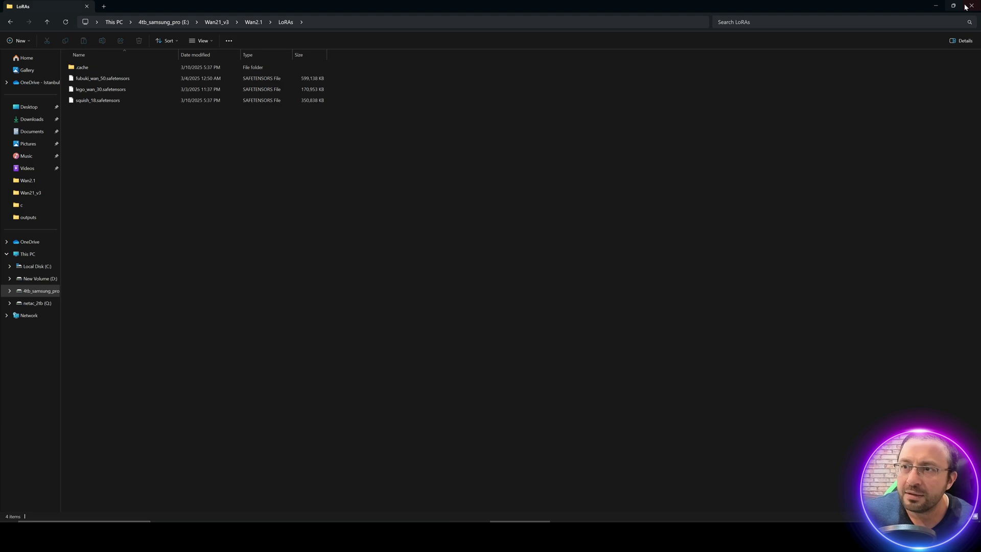
left_click(935, 5)
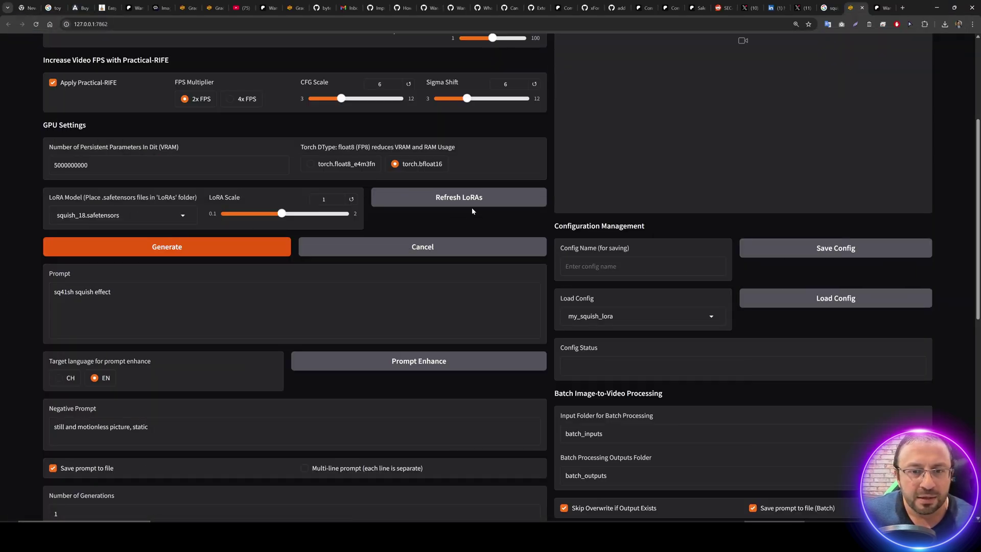
- Refresh the LoRA list and reselect squish_18.safetensors
left_click(453, 198)
left_click(92, 215)
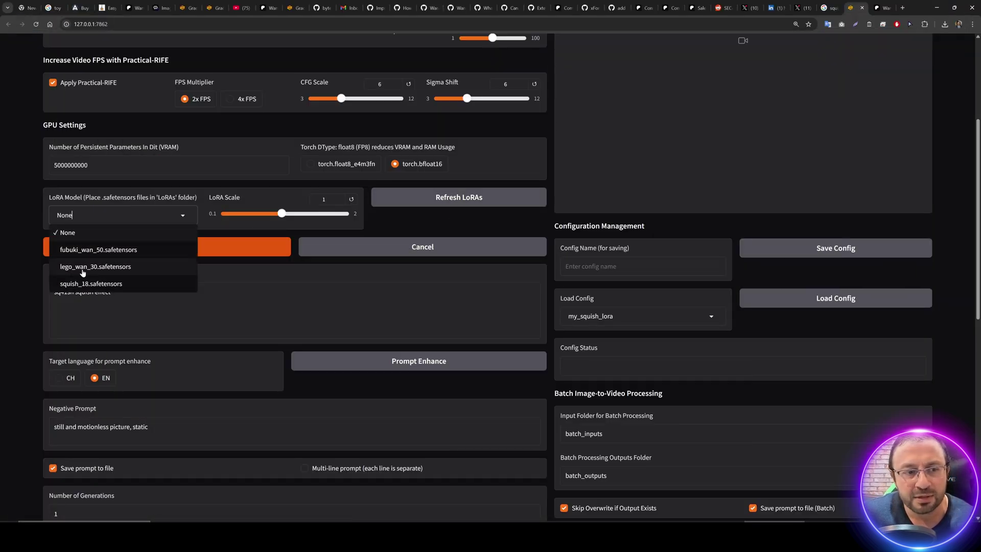
left_click(87, 284)
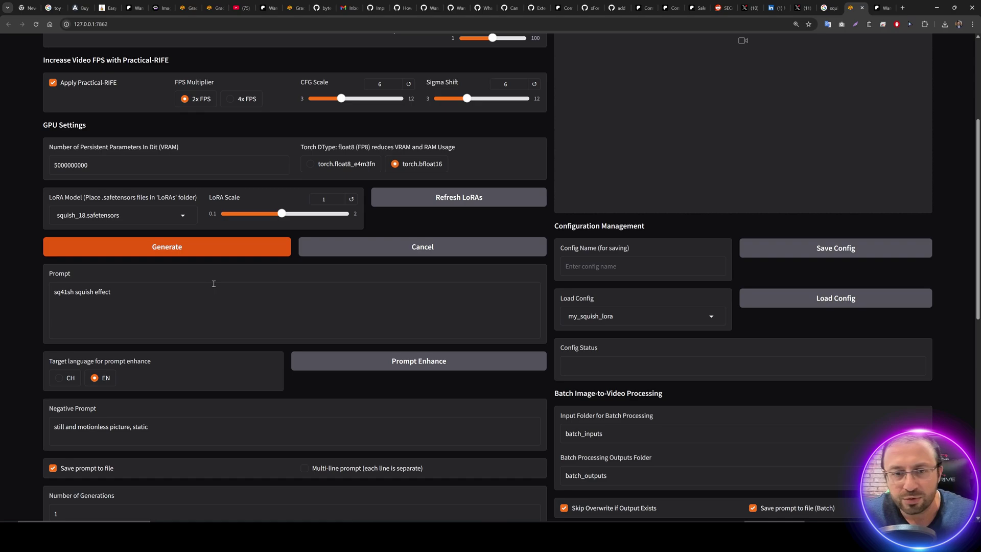
key("ctrl+a")
scroll(148, 255, "down", 9)
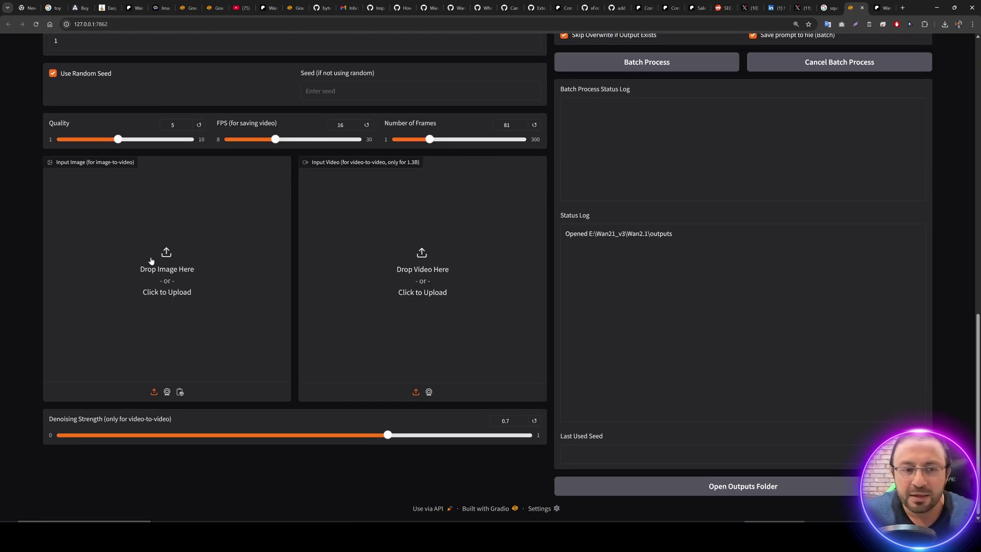
scroll(164, 279, "up", 10)
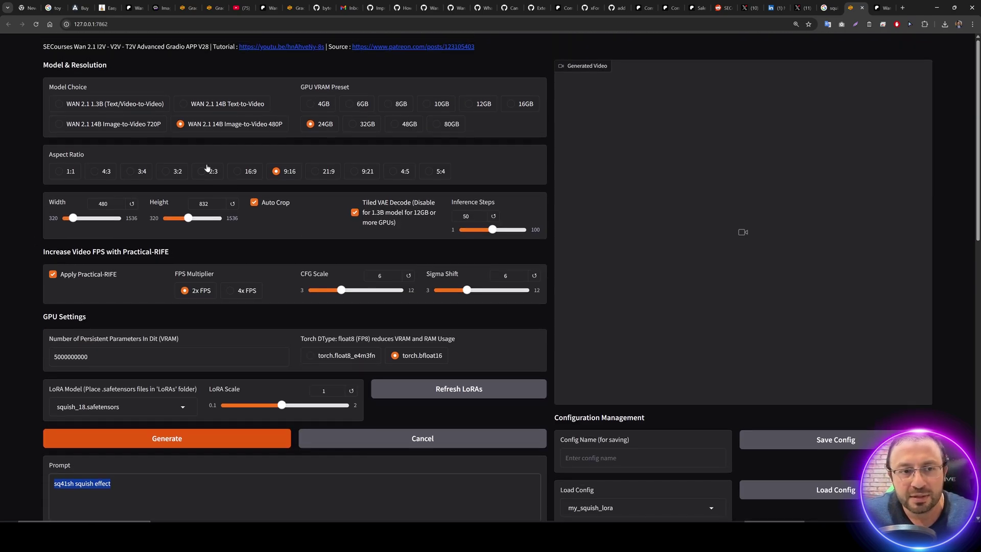
scroll(258, 267, "down", 10)
- Load ex2.png, the teal unicorn plush photo, as the input image
left_click(192, 329)
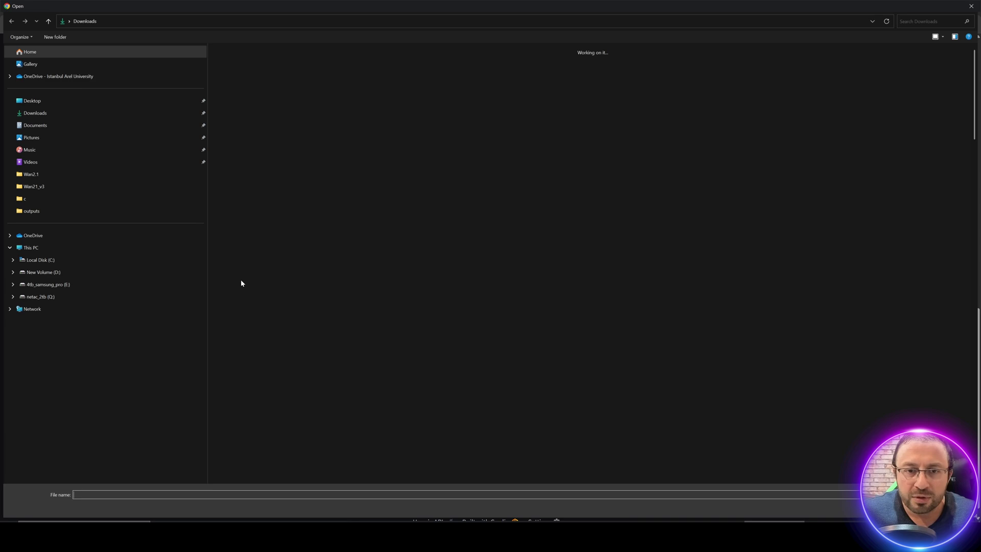
left_click(473, 106)
double_click(473, 106)
scroll(206, 258, "up", 8)
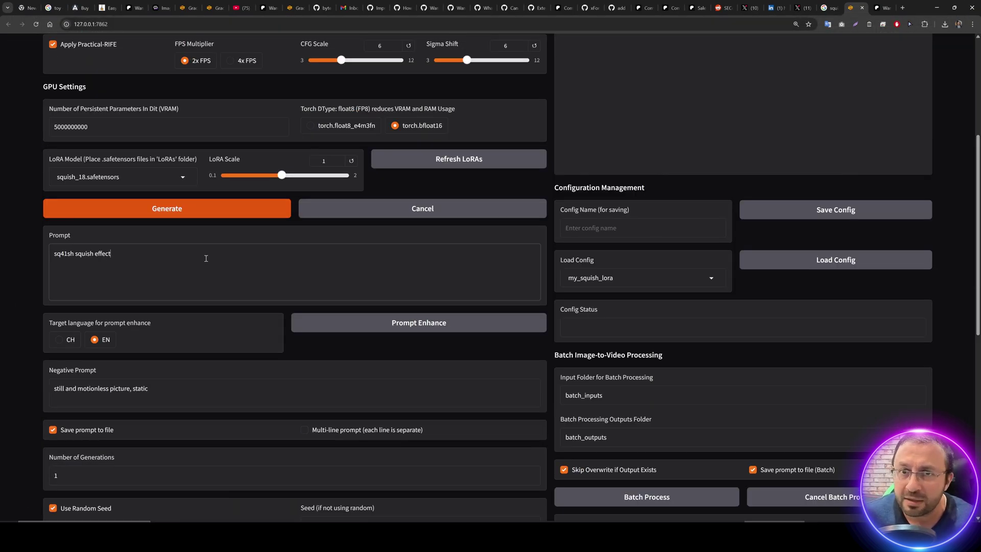
key("ctrl+a")
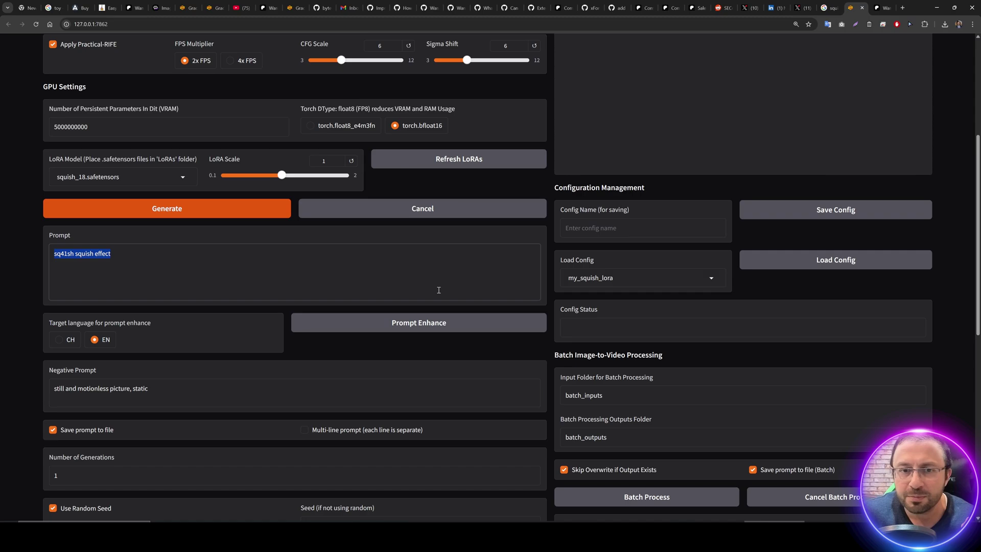
scroll(467, 296, "up", 5)
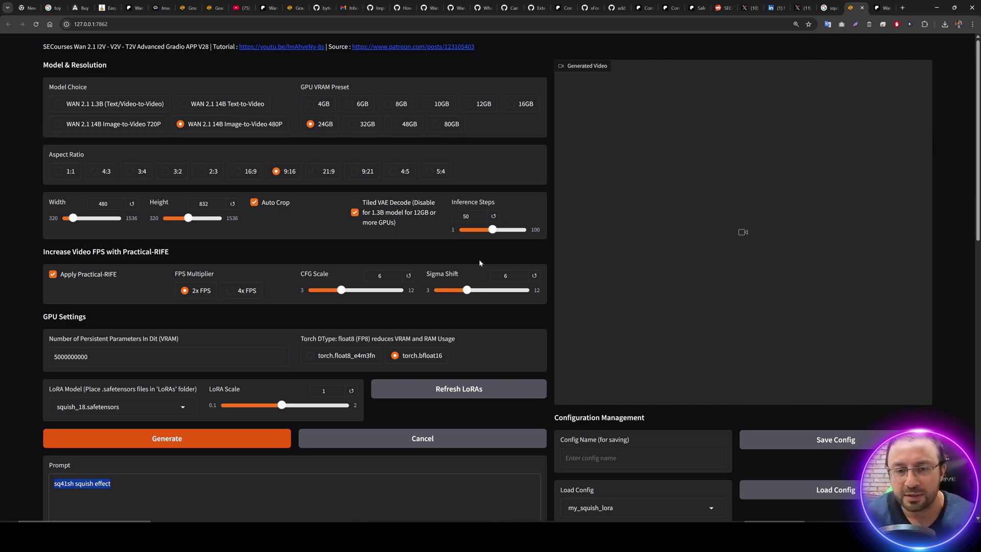
scroll(462, 260, "down", 3)
scroll(462, 260, "down", 7)
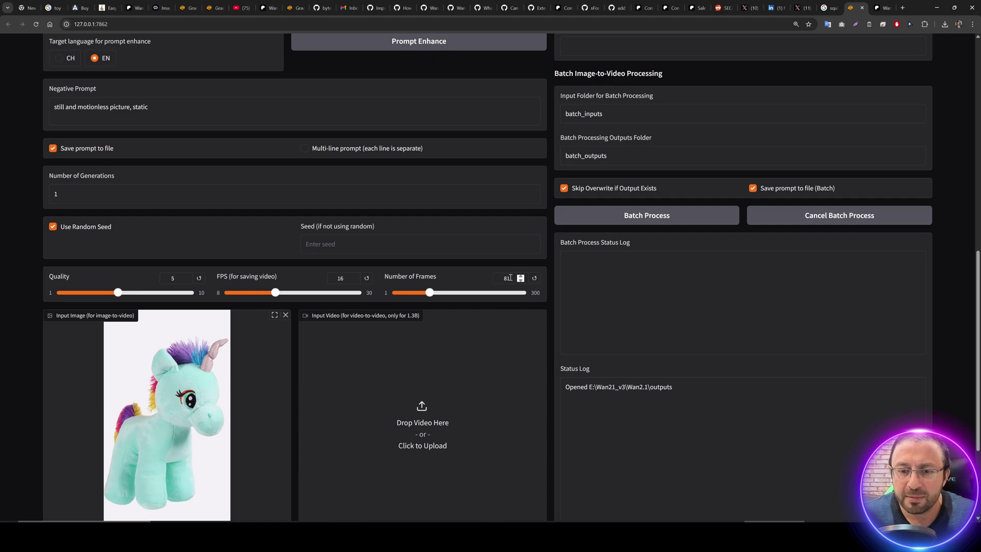
- Change Number of Frames to 49 and Inference Steps to 20
double_click(510, 278)
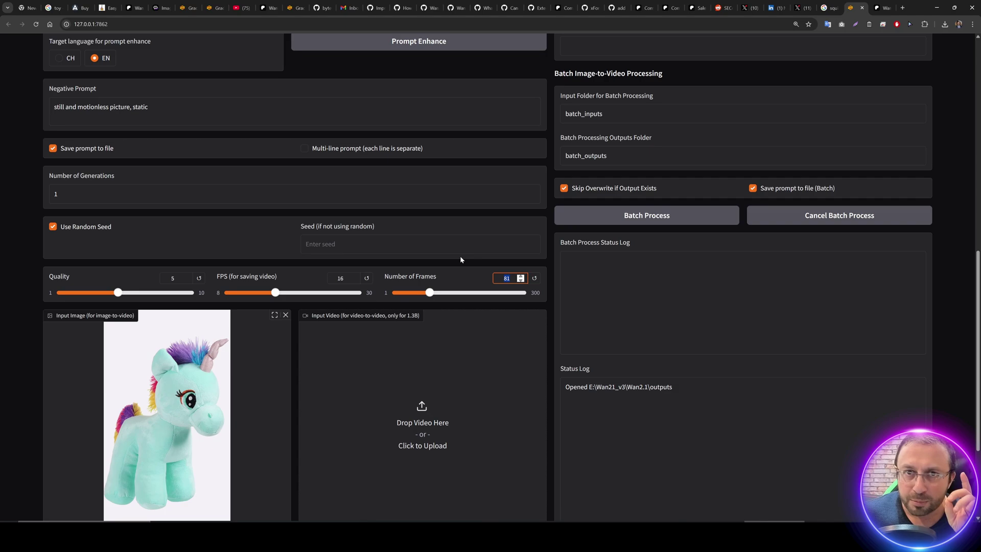
key("BackSpace")
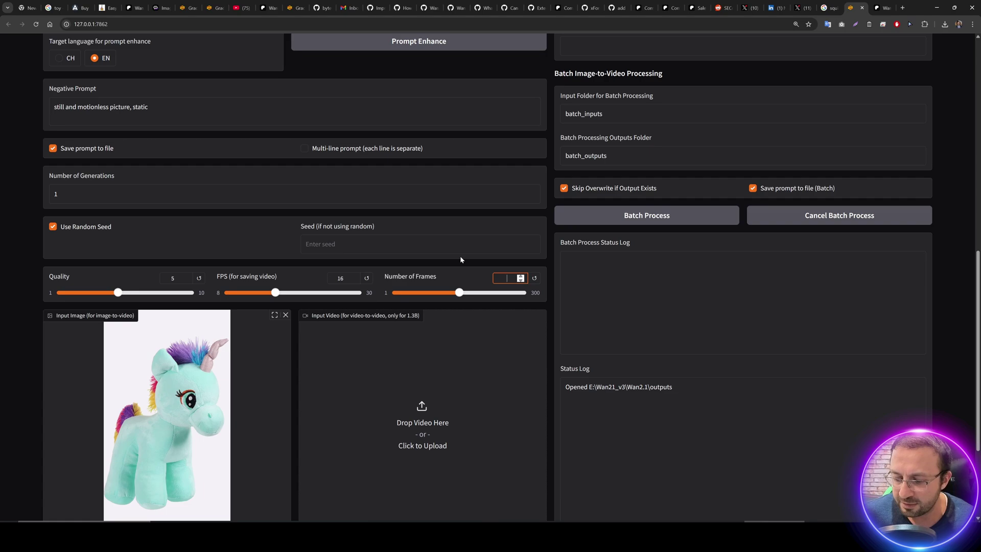
type("48")
key("Up")
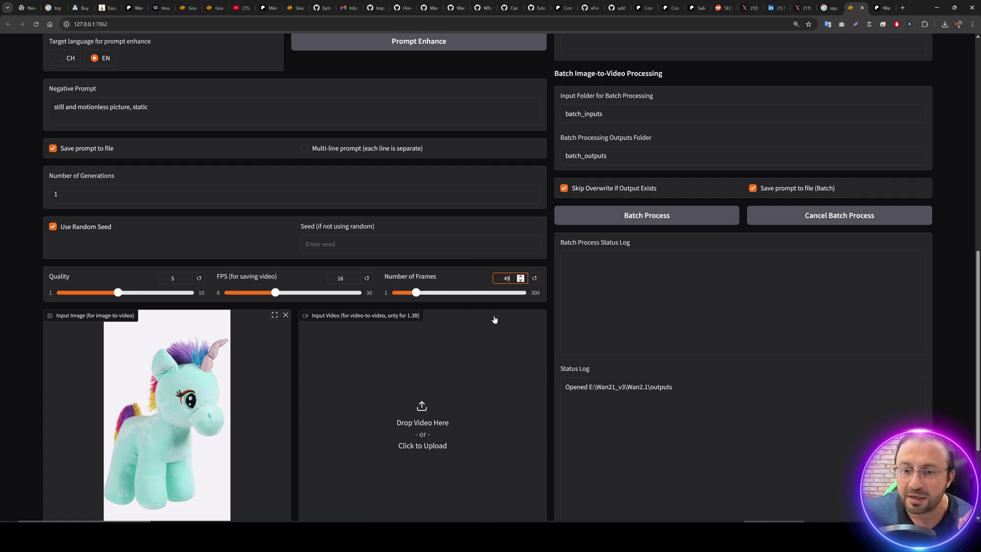
scroll(494, 318, "up", 10)
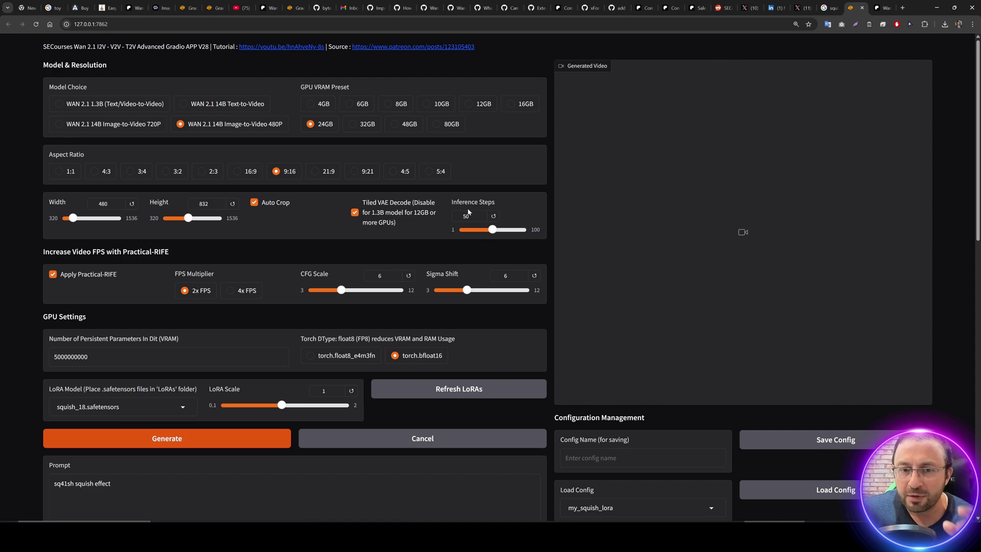
left_click_drag(471, 216, 457, 217)
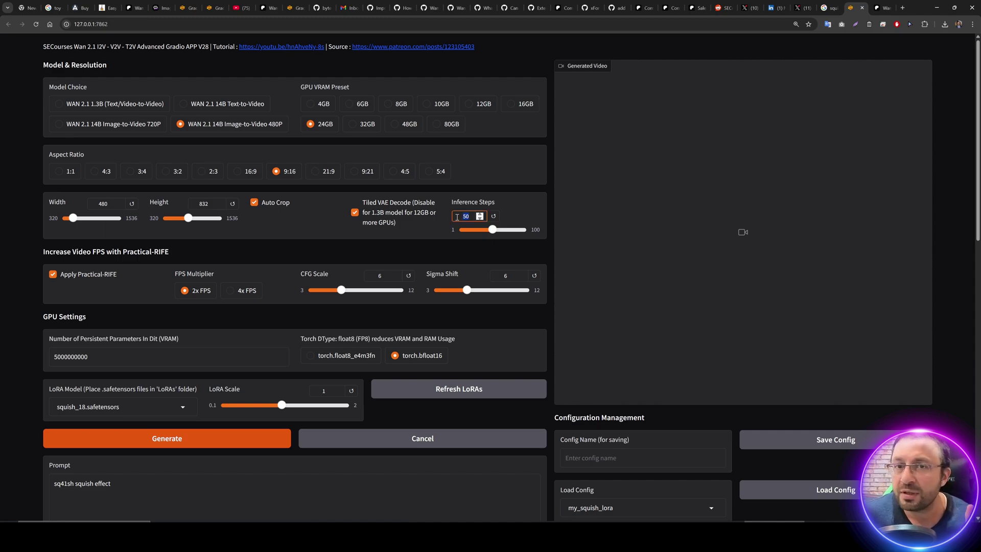
type("20")
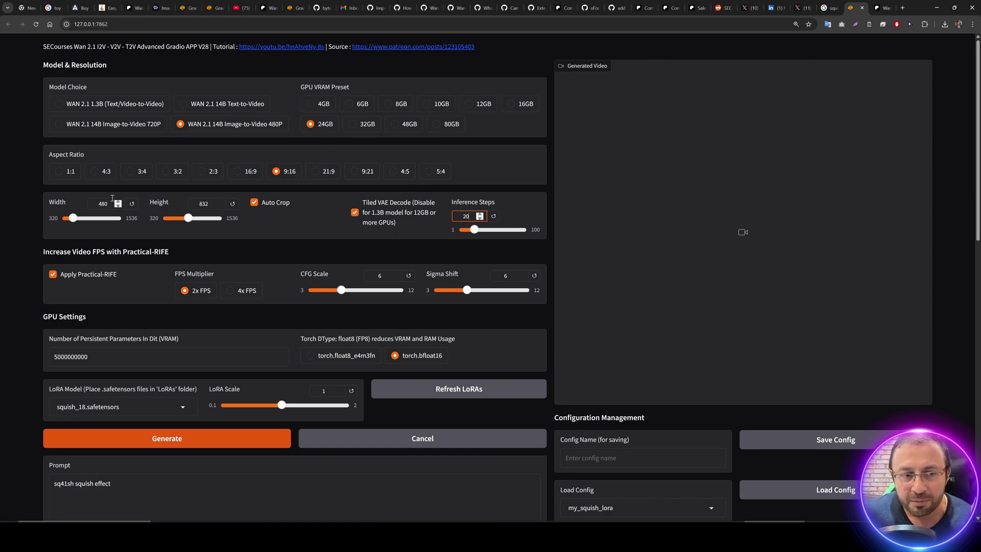
- Run nvitop in a new Command Prompt and place it beside the generation log
scroll(220, 202, "down", 2)
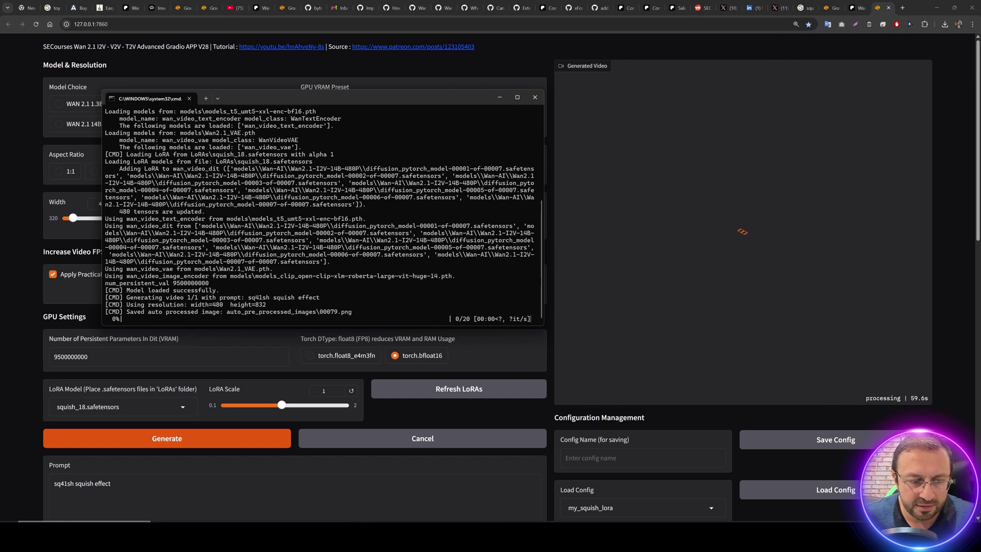
key("super")
type("cmd")
key("Return")
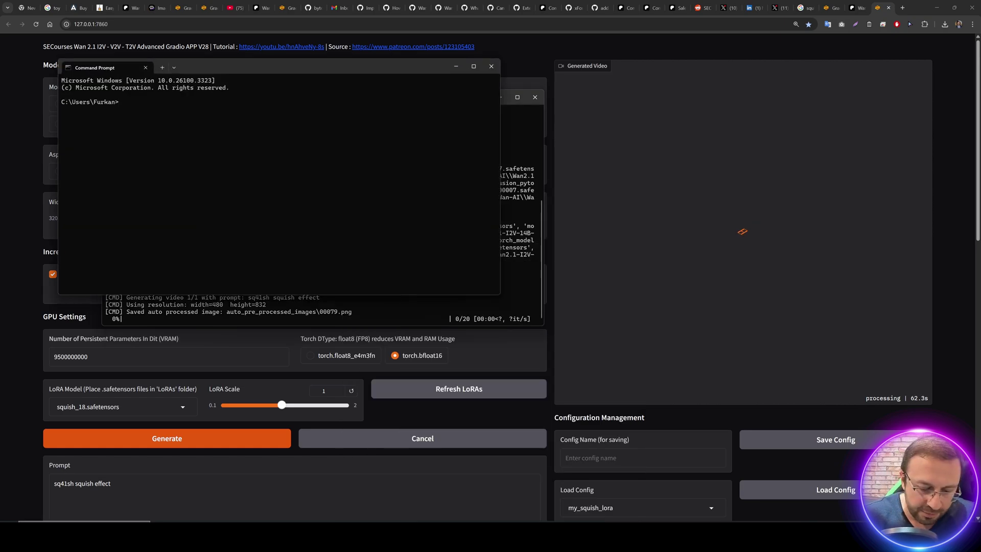
type("nvitop")
key("Return")
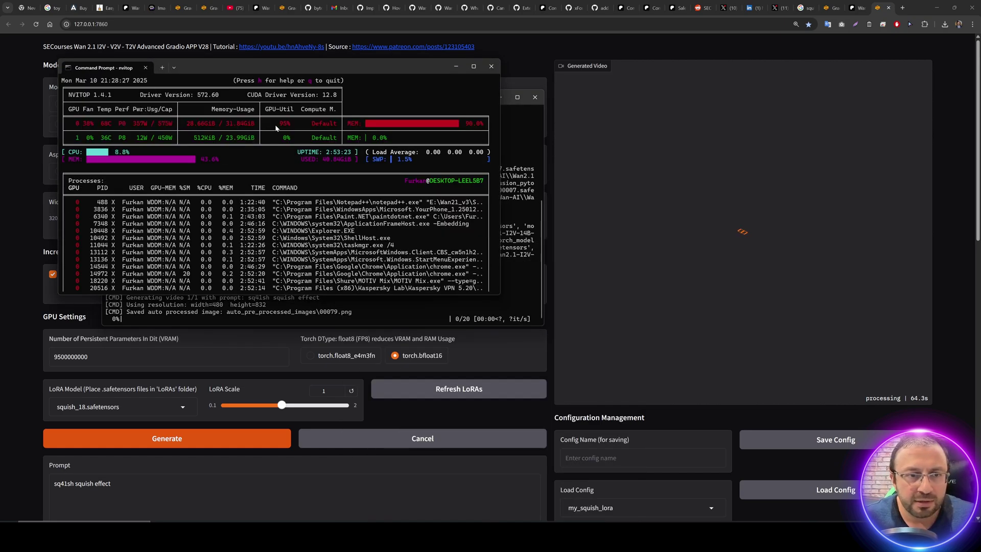
left_click_drag(265, 68, 652, 158)
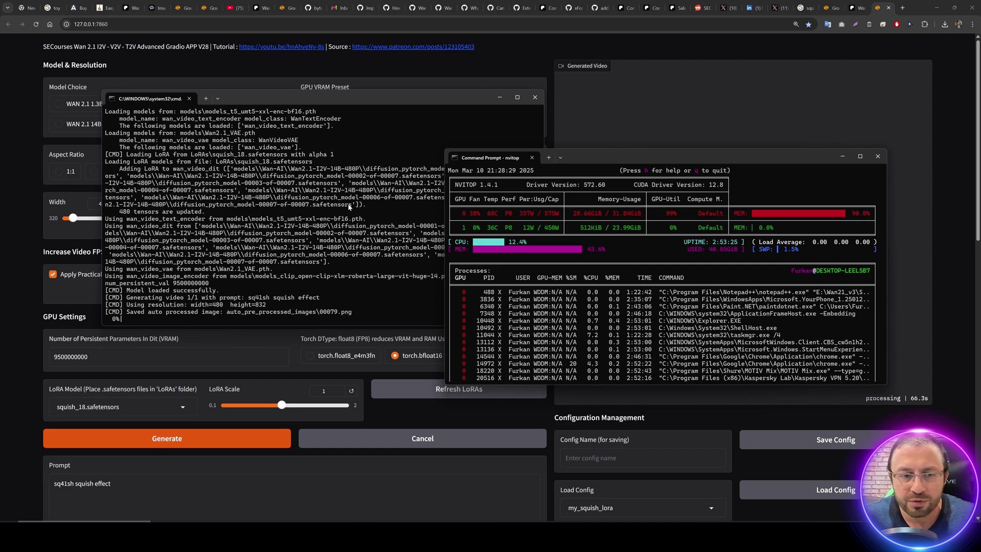
left_click_drag(333, 100, 280, 98)
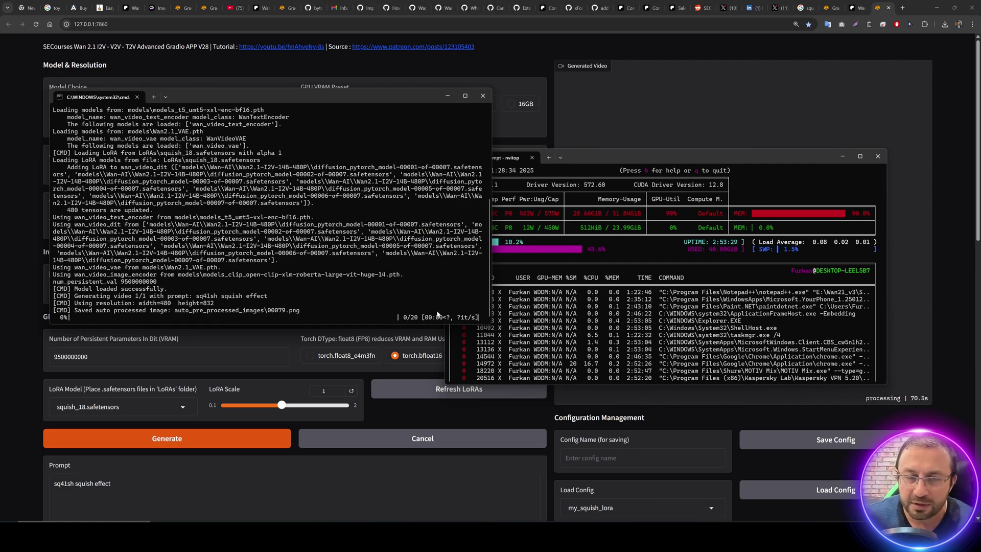
- Bring the Wan app page forward and scroll through the generation settings
left_click(2, 238)
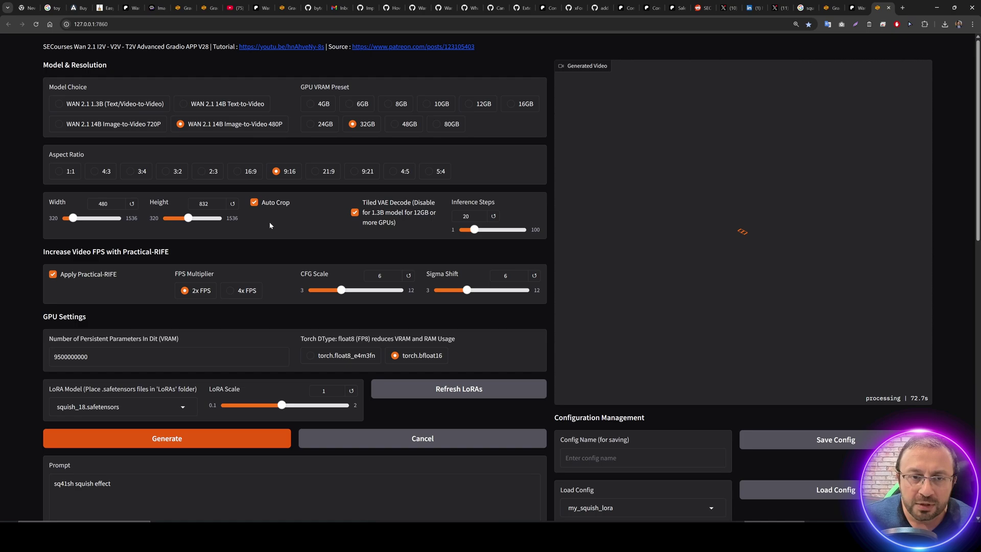
scroll(382, 260, "down", 1)
scroll(377, 278, "down", 1)
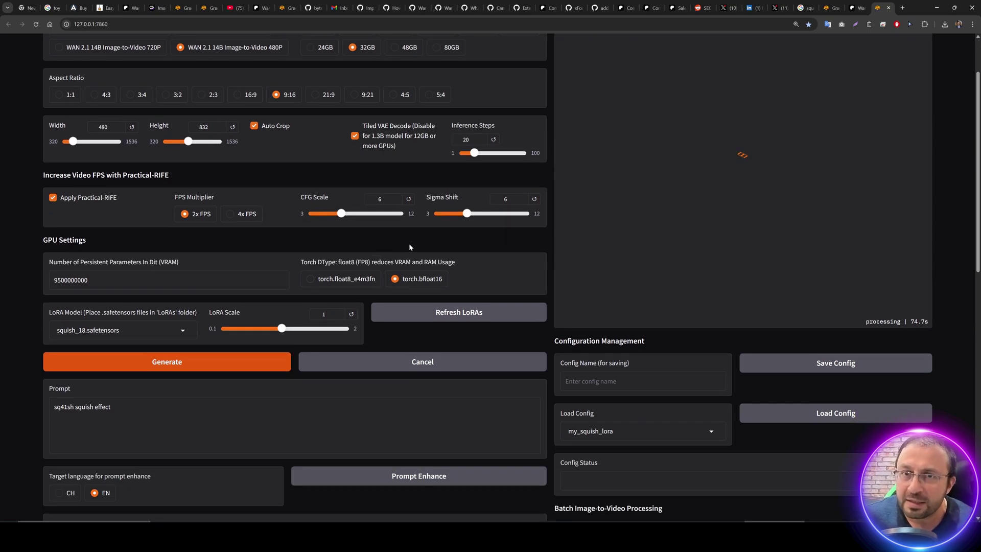
scroll(401, 292, "down", 2)
scroll(396, 308, "down", 2)
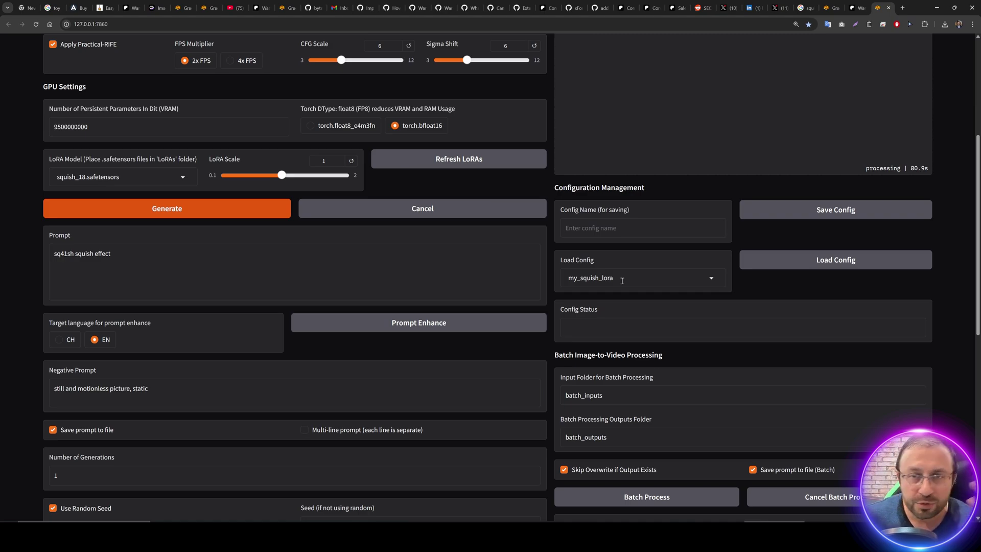
scroll(622, 281, "up", 5)
scroll(645, 357, "down", 3)
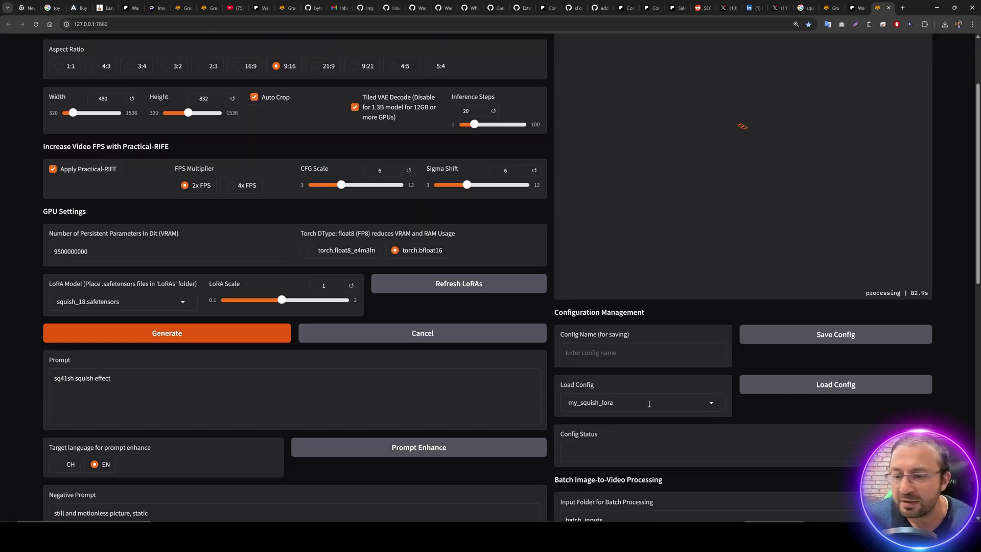
- Confirm my_squish_lora is the selected configuration in the Load Config list
left_click(644, 357)
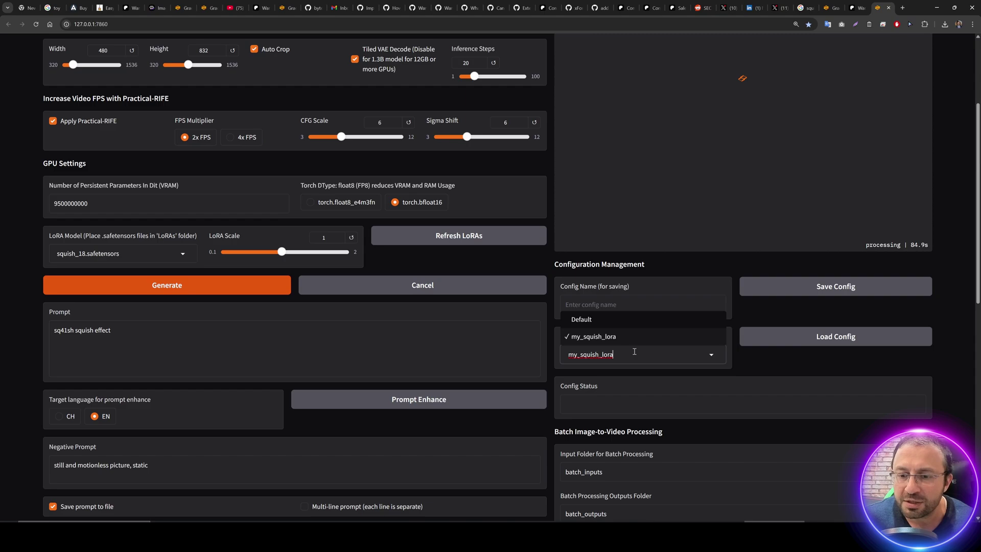
left_click(585, 304)
scroll(585, 302, "up", 3)
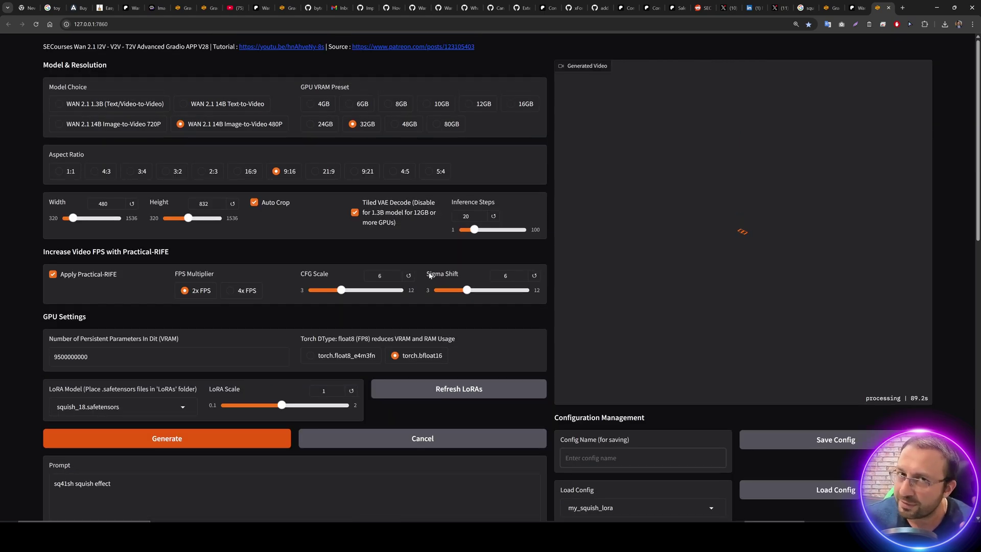
scroll(508, 394, "down", 7)
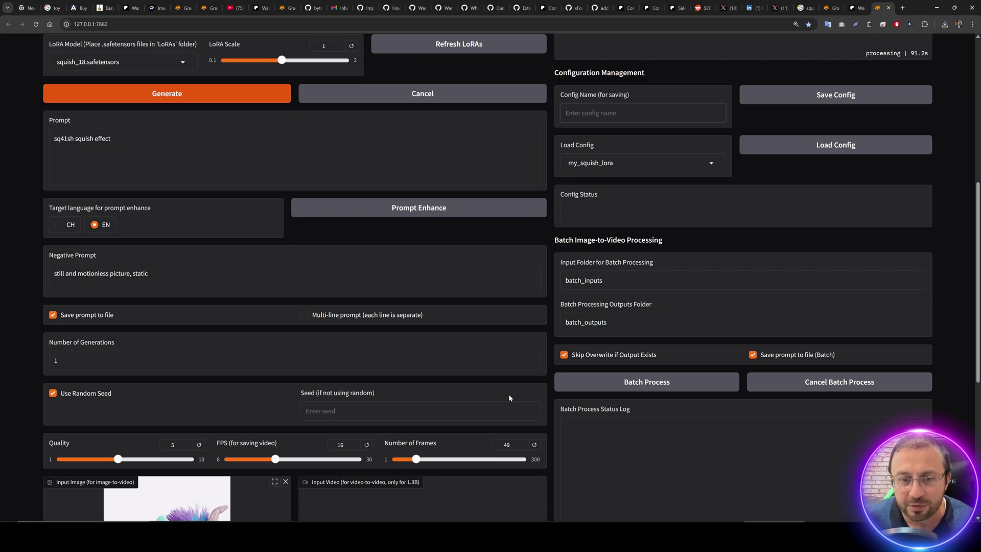
scroll(508, 403, "down", 4)
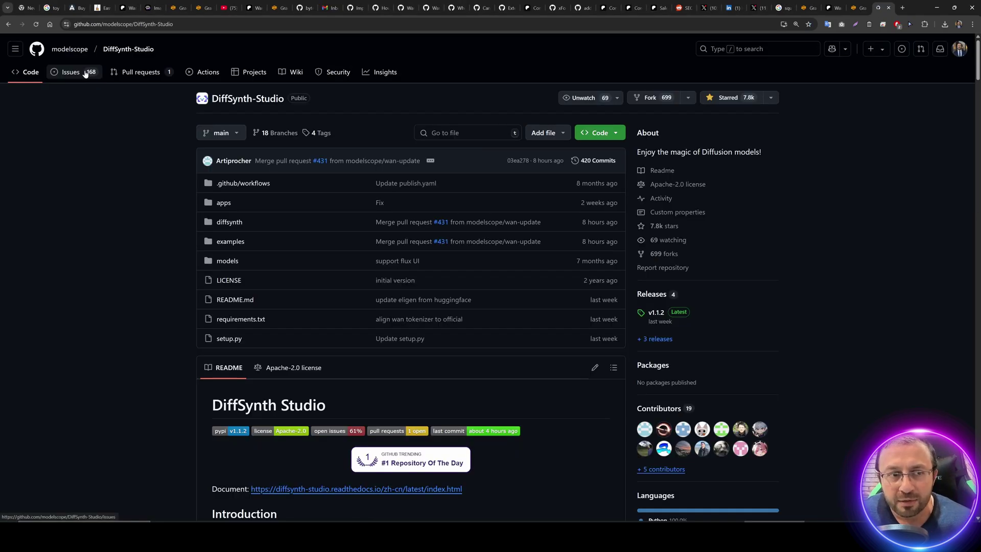
- Open issue #415 'add TeaCache4Wan2.1 support' and scroll to its latest replies
scroll(148, 245, "down", 2)
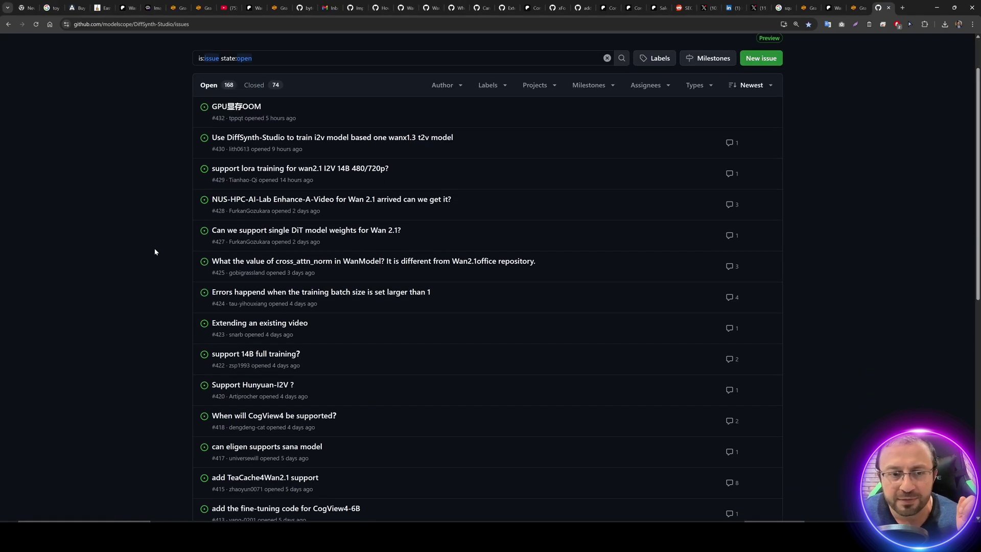
scroll(507, 310, "down", 2)
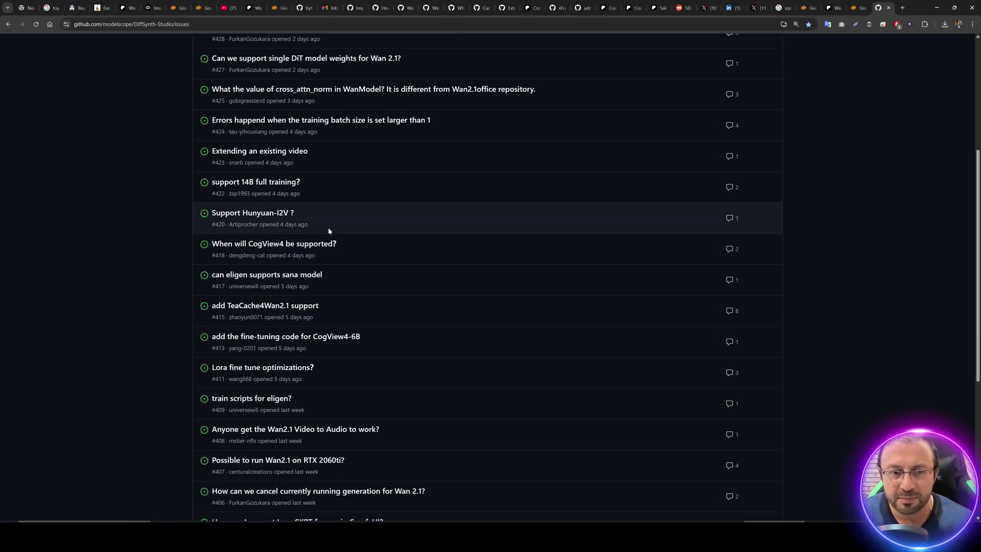
scroll(428, 288, "down", 1)
left_click(315, 267)
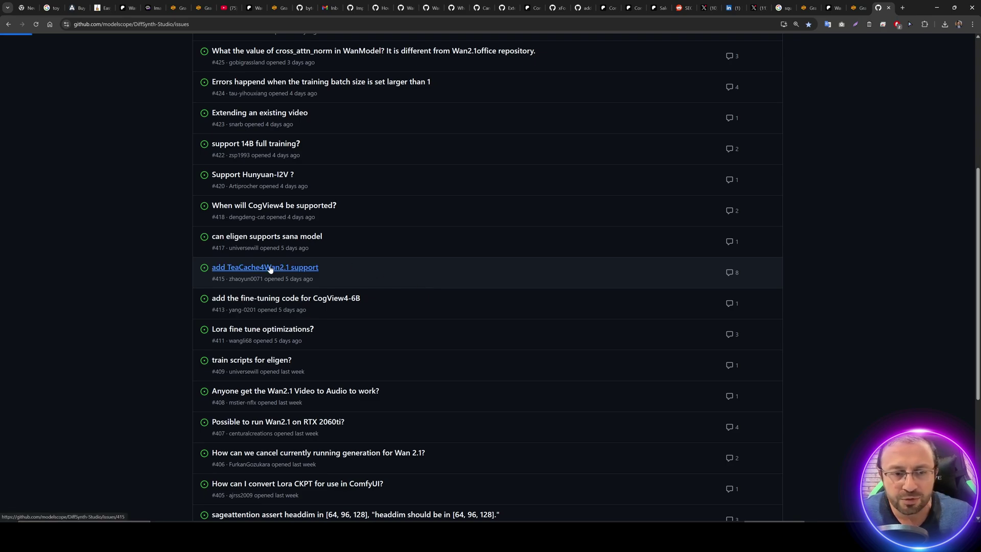
scroll(327, 266, "down", 10)
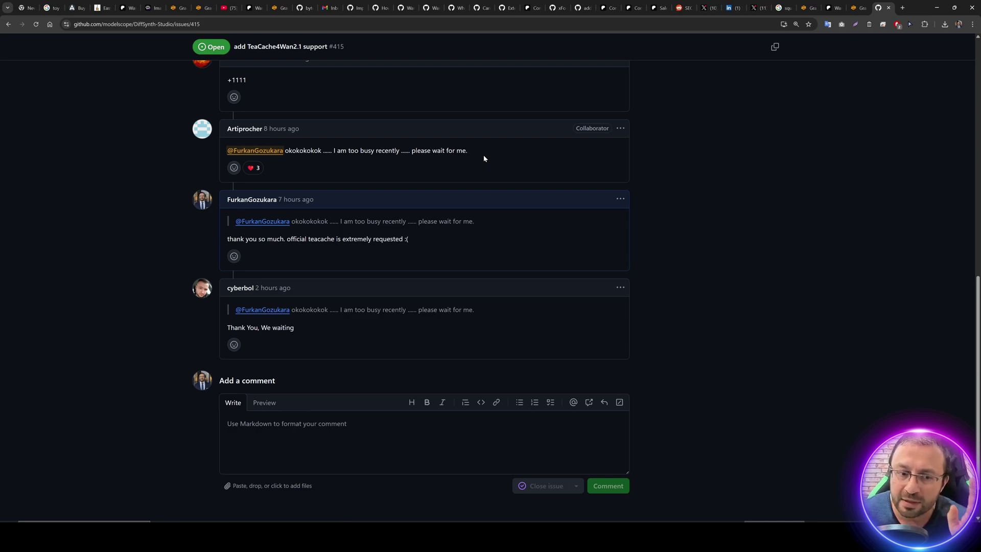
left_click(858, 8)
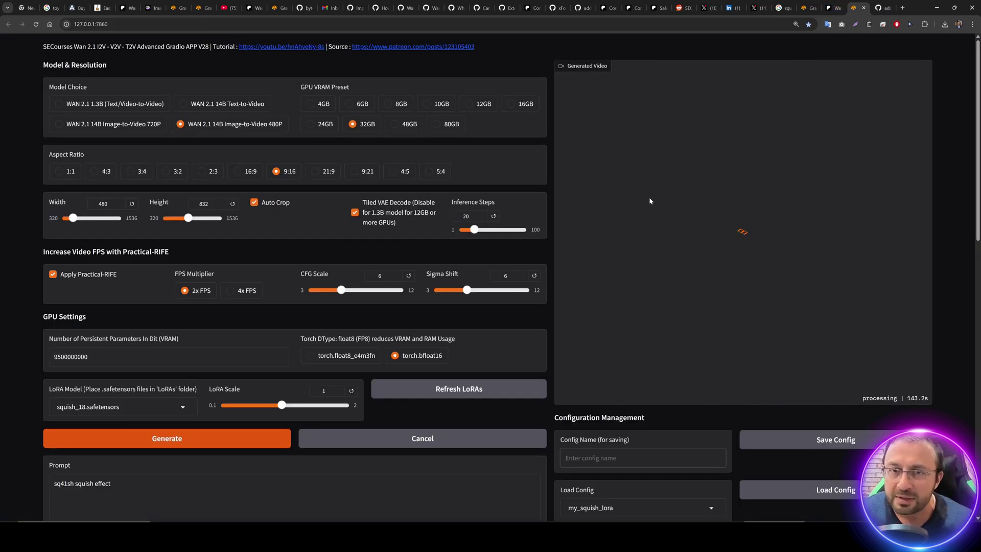
key("alt+Tab")
key("alt+Tab")
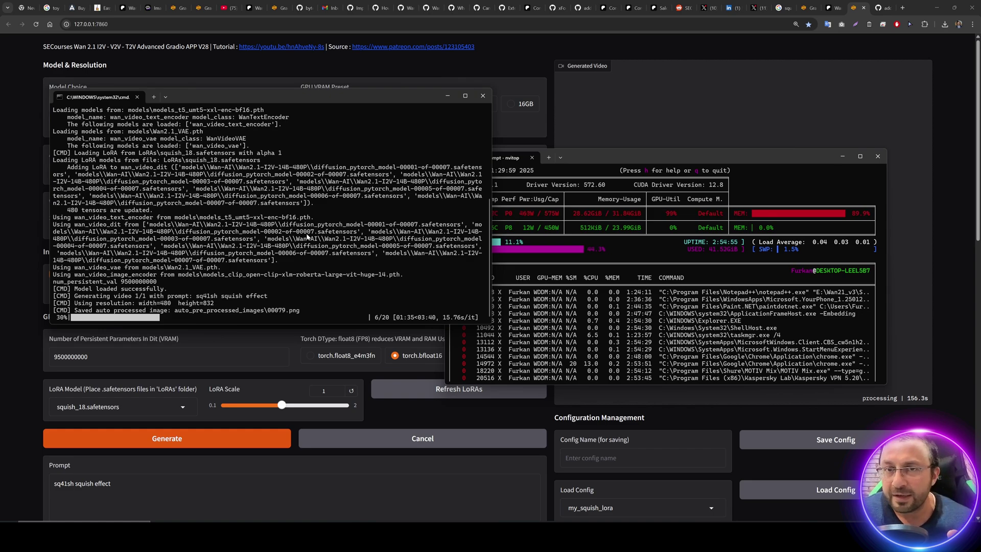
left_click(25, 225)
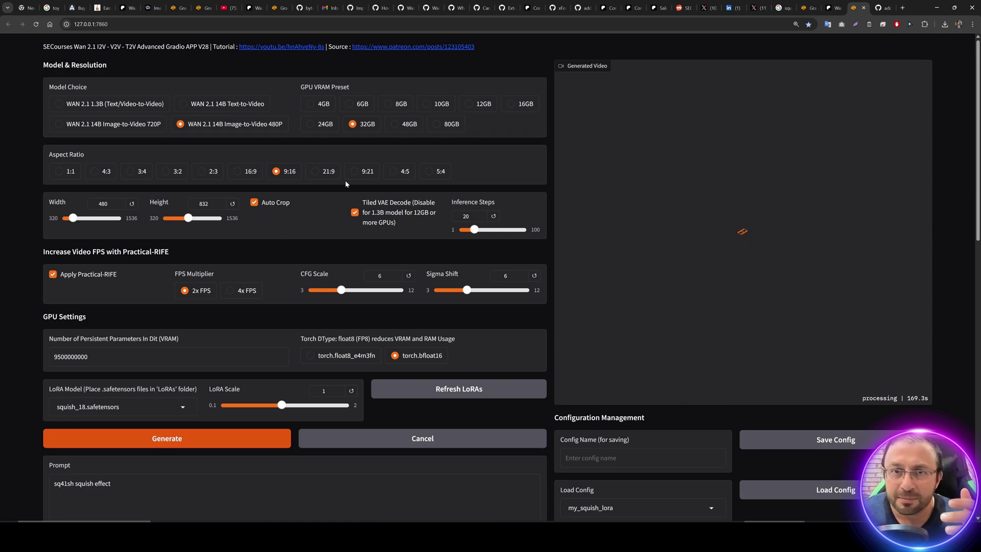
double_click(463, 215)
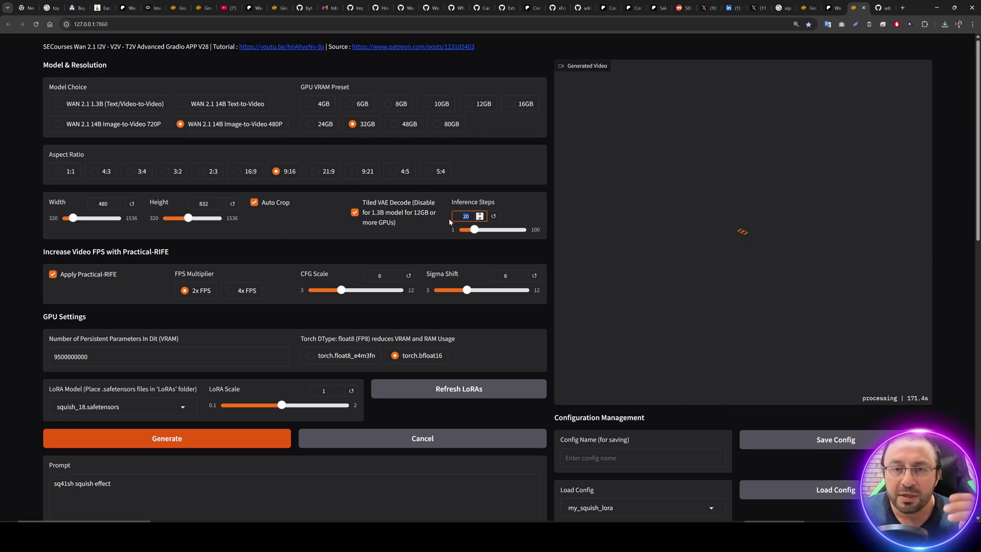
scroll(460, 230, "down", 12)
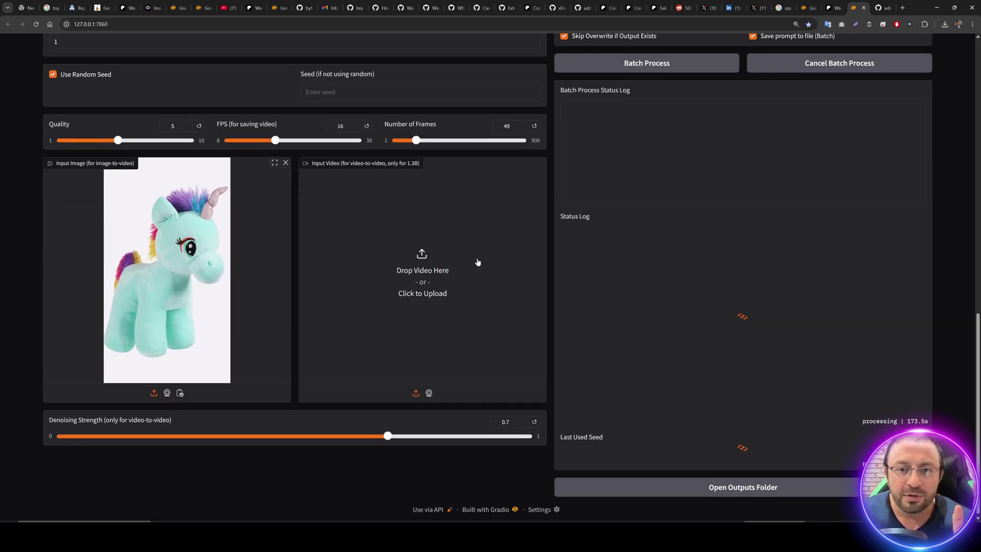
double_click(513, 163)
scroll(457, 284, "up", 5)
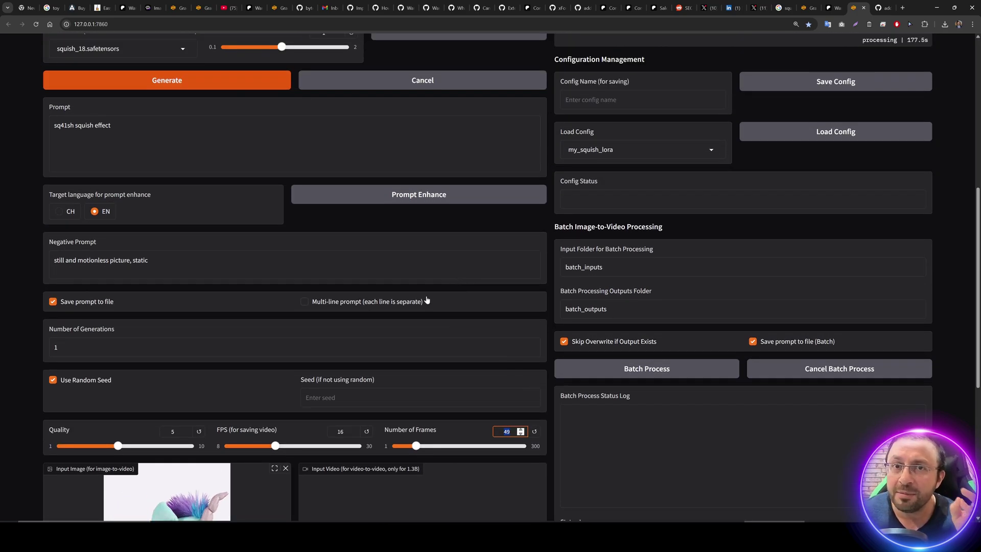
scroll(429, 296, "up", 4)
scroll(430, 296, "up", 3)
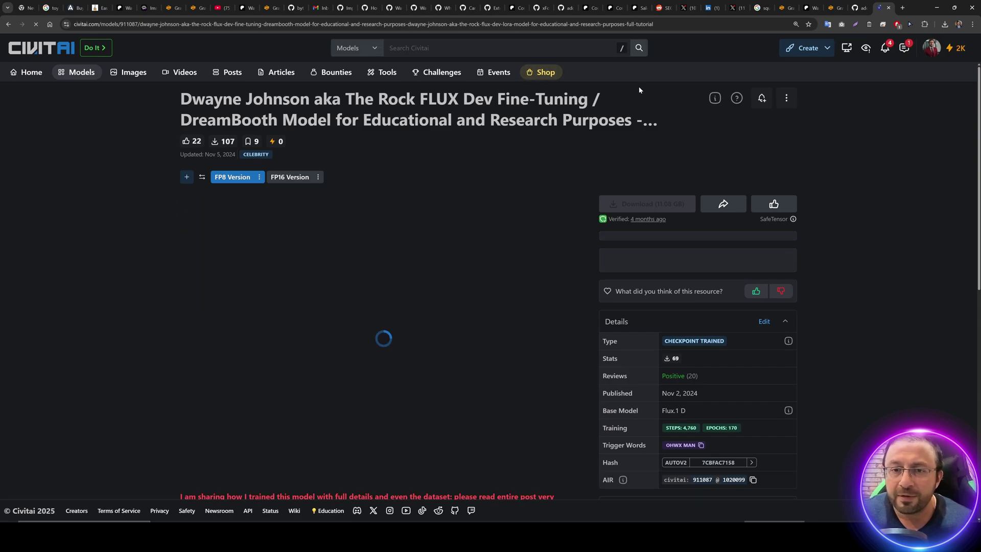
- Filter Civitai models to this month's Wan Video LoRAs and review the results
left_click(39, 49)
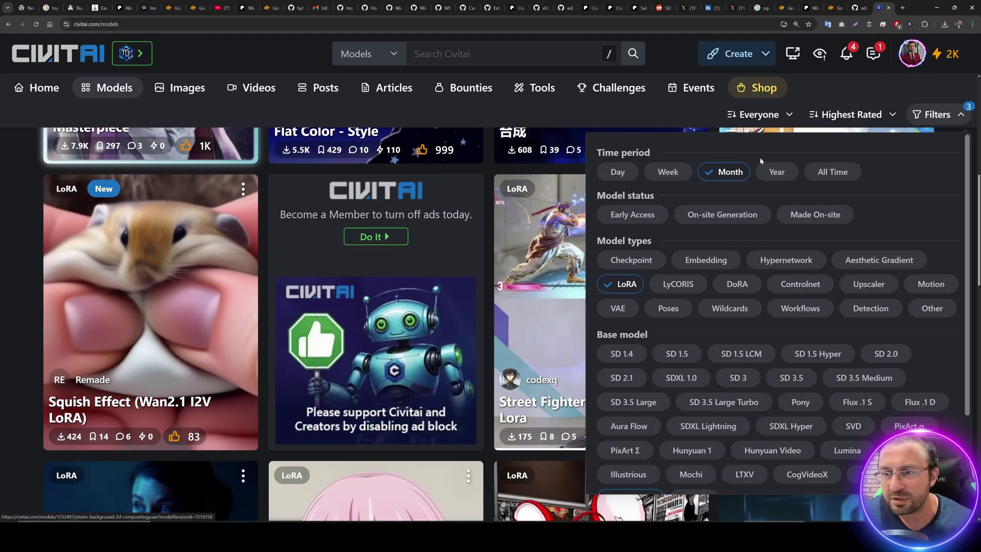
left_click(937, 114)
left_click(937, 114)
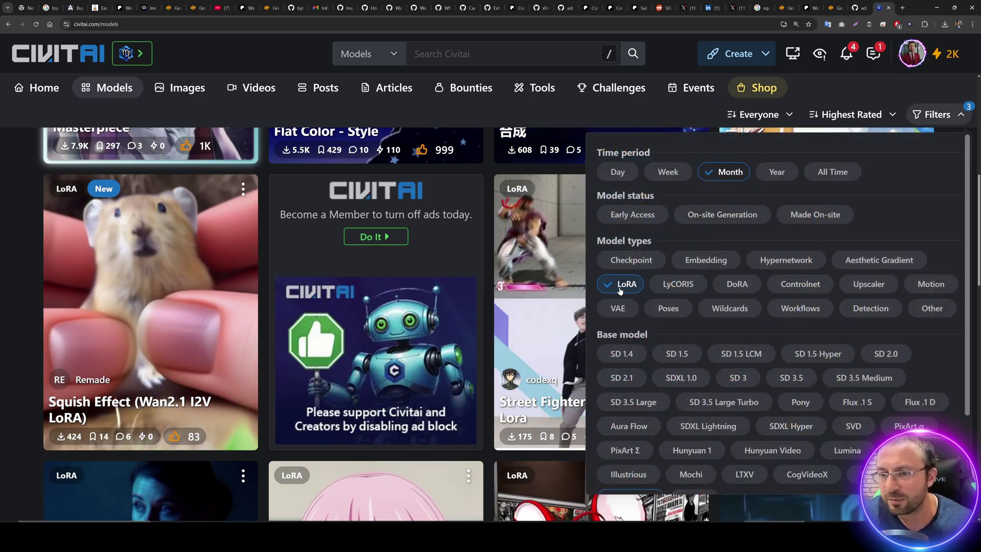
scroll(715, 330, "down", 2)
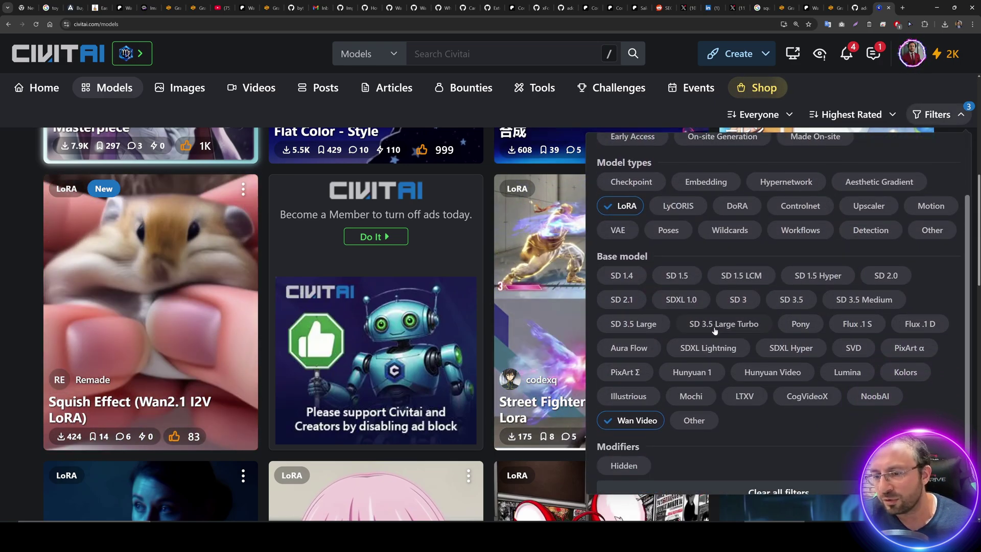
key("Escape")
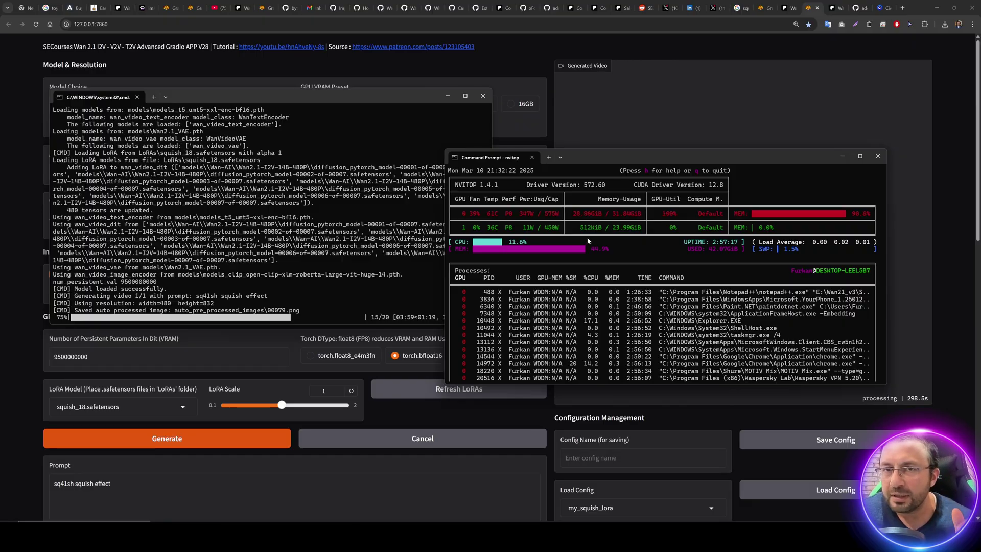
- Monitor the unicorn squish generation until the log reports completion in 394.20 s
left_click_drag(639, 158, 690, 98)
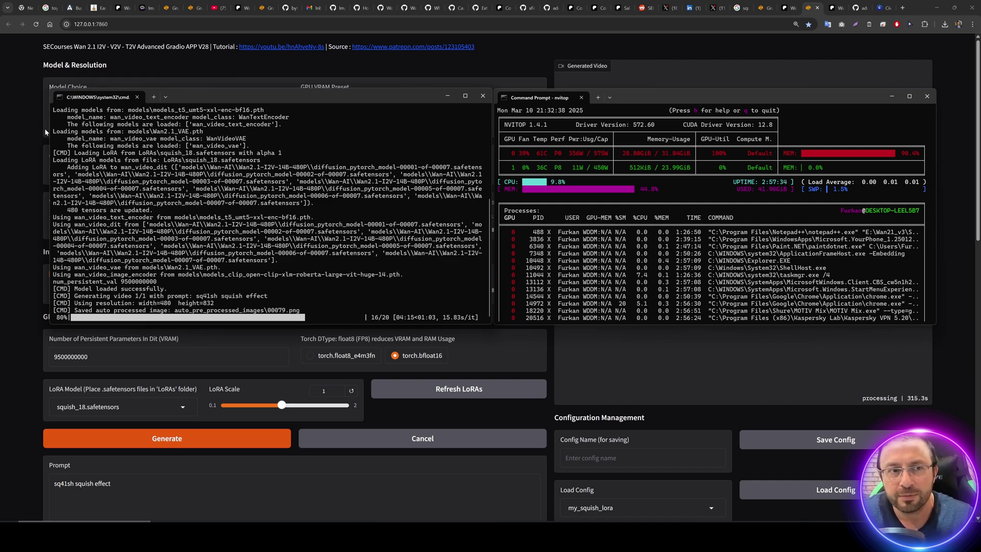
left_click(292, 68)
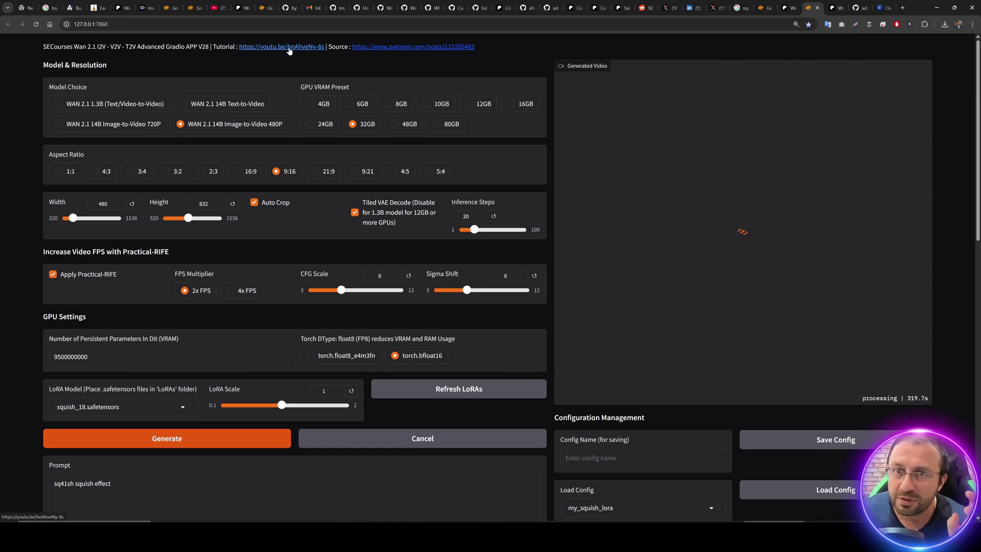
scroll(335, 212, "down", 2)
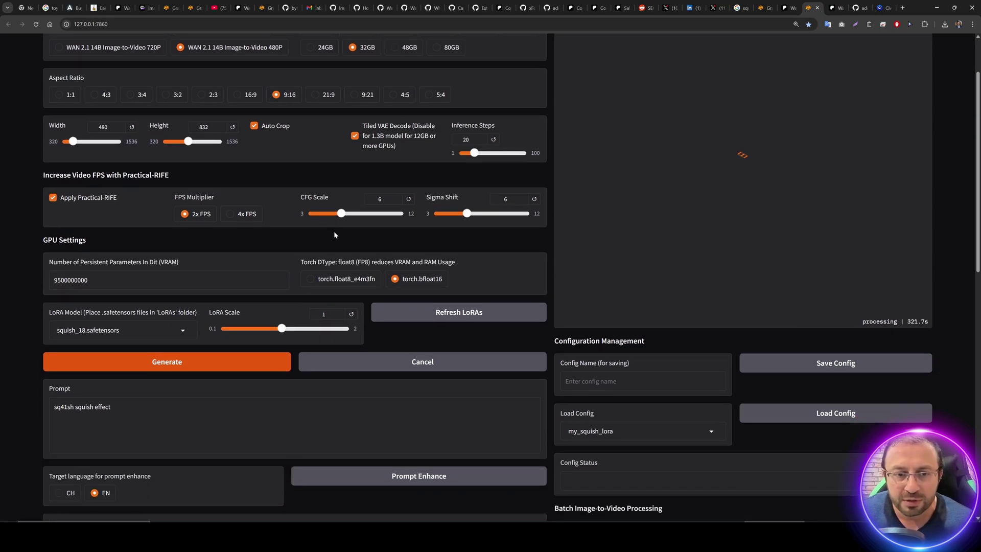
scroll(290, 281, "down", 2)
scroll(360, 299, "down", 3)
scroll(360, 309, "up", 6)
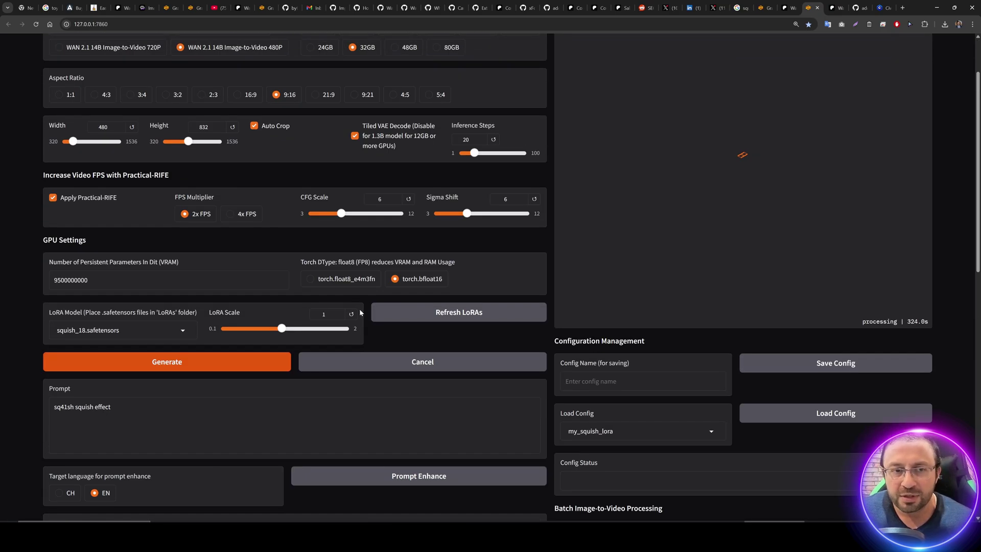
scroll(332, 316, "down", 10)
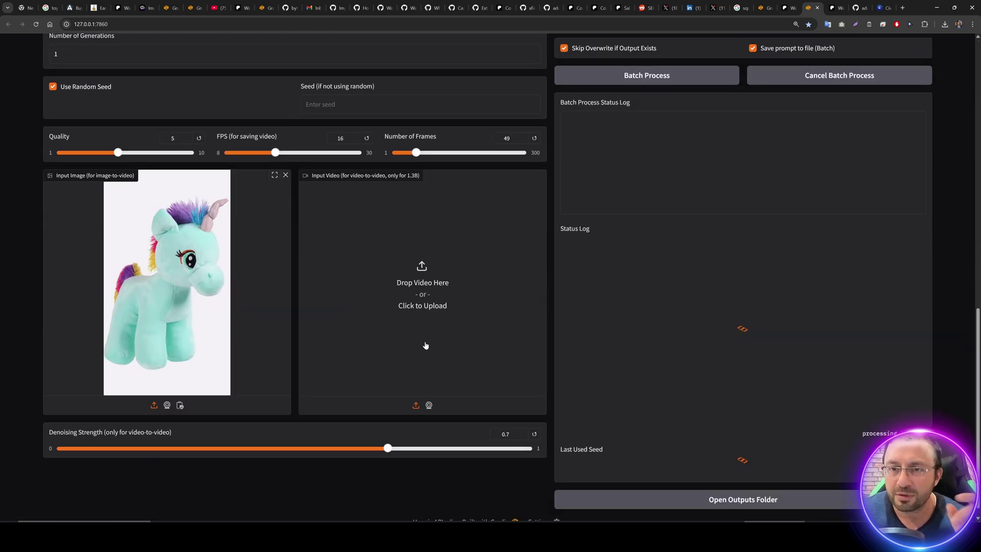
scroll(427, 344, "up", 6)
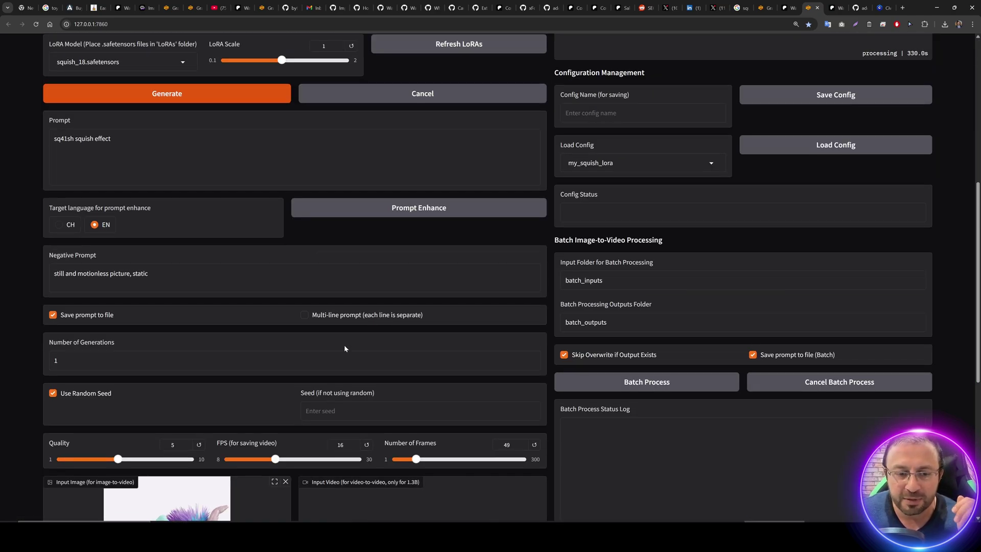
scroll(321, 353, "up", 3)
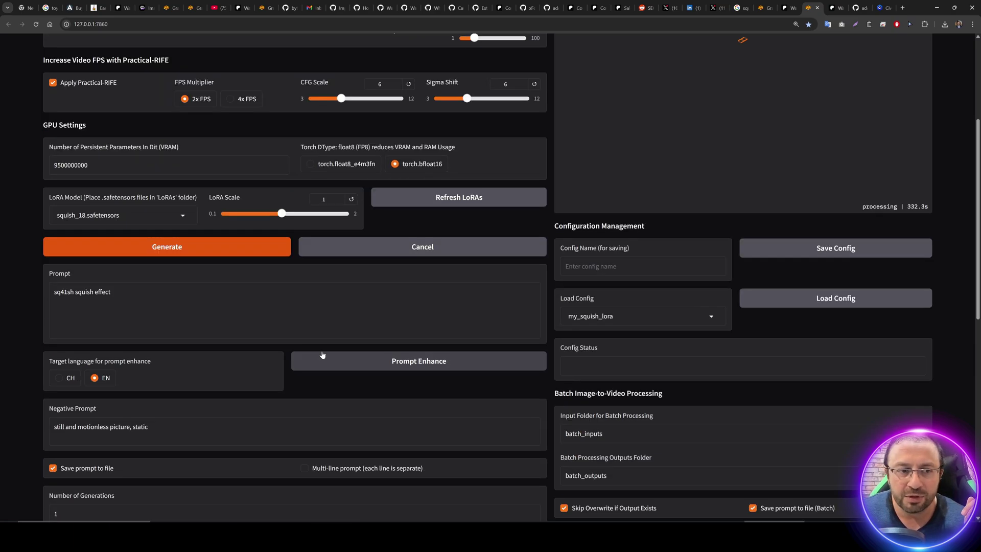
scroll(321, 353, "down", 2)
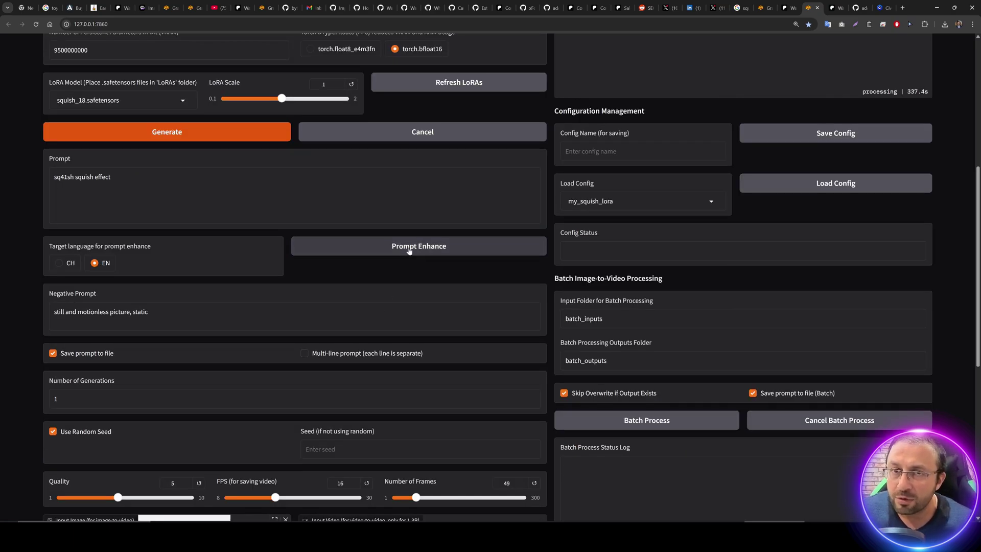
scroll(399, 296, "up", 1)
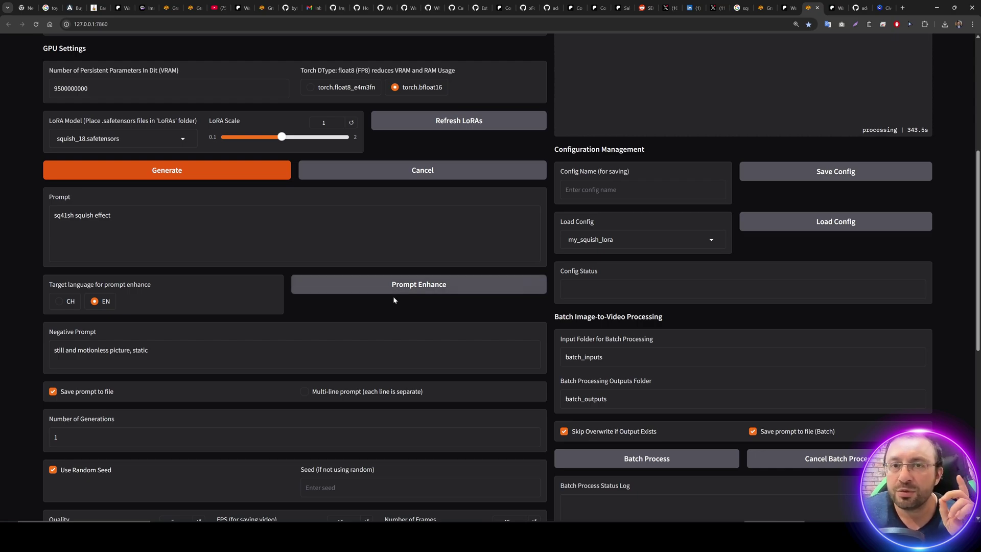
scroll(426, 308, "up", 2)
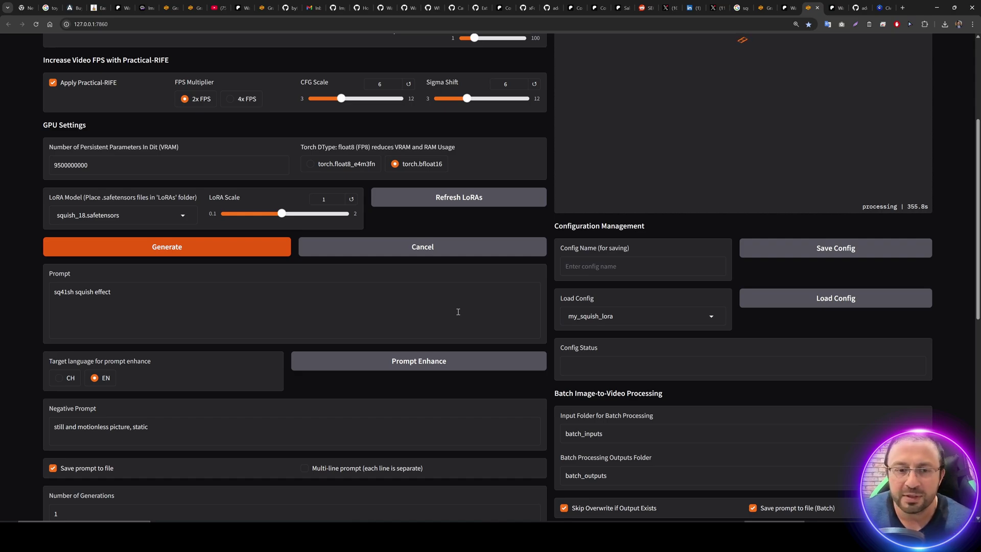
scroll(458, 311, "up", 2)
scroll(476, 386, "up", 2)
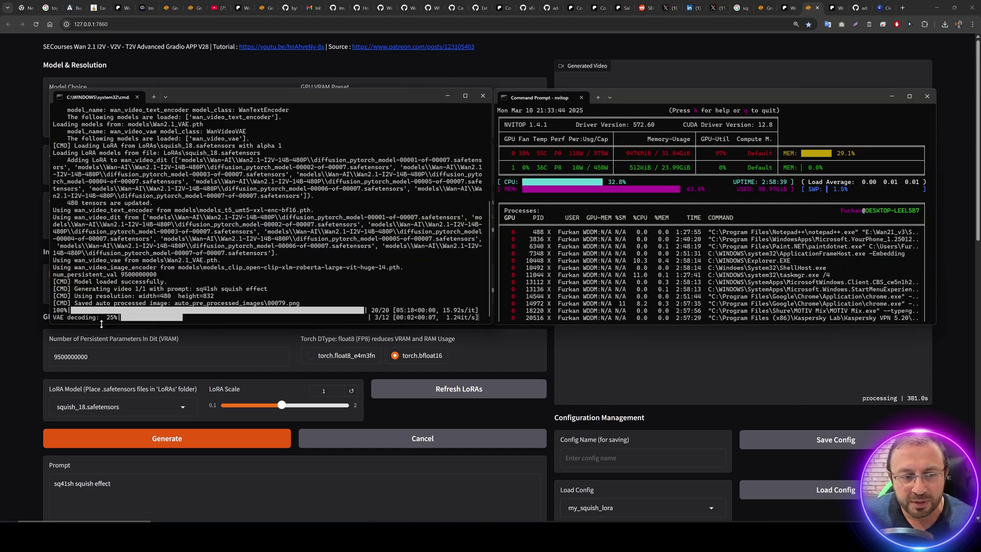
key("alt+Tab")
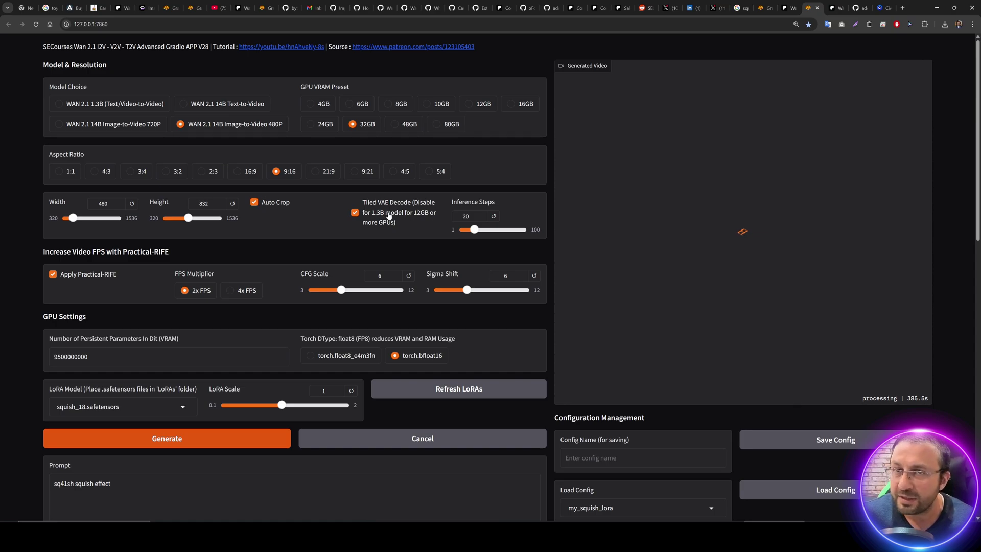
key("alt+Tab")
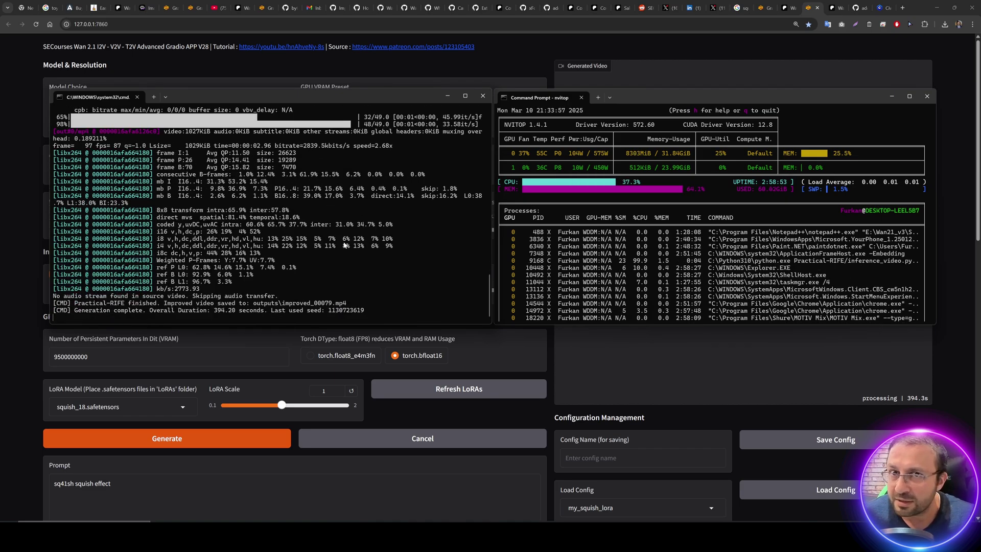
- Play the finished unicorn squish video, then check the generation log and GPU monitor
key("alt+Tab")
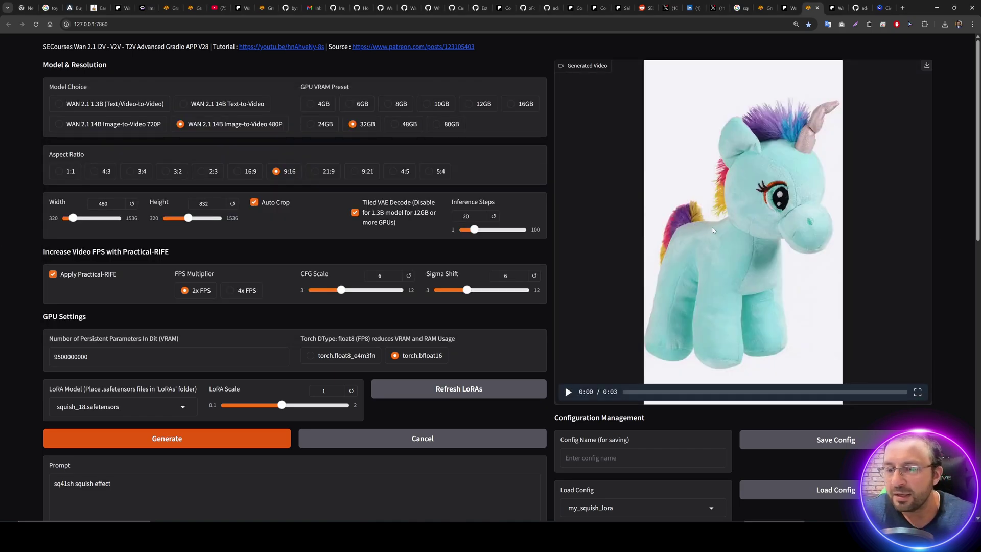
left_click(687, 230)
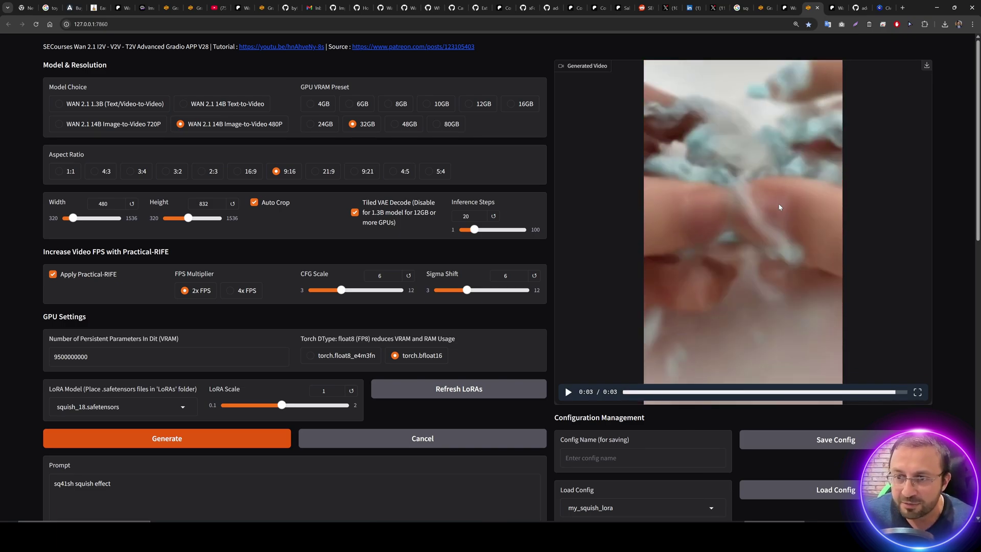
key("alt+Tab")
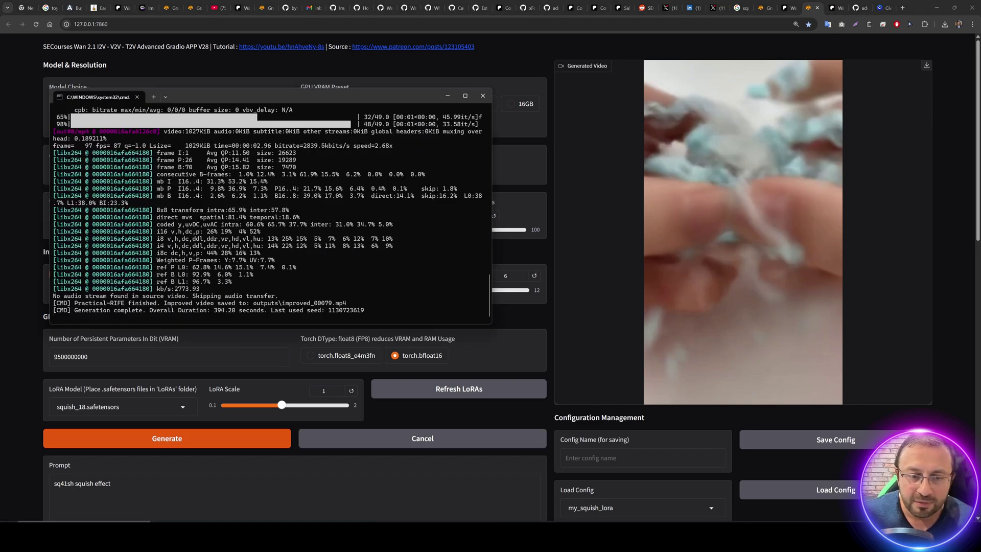
key("alt+Tab")
key("Tab")
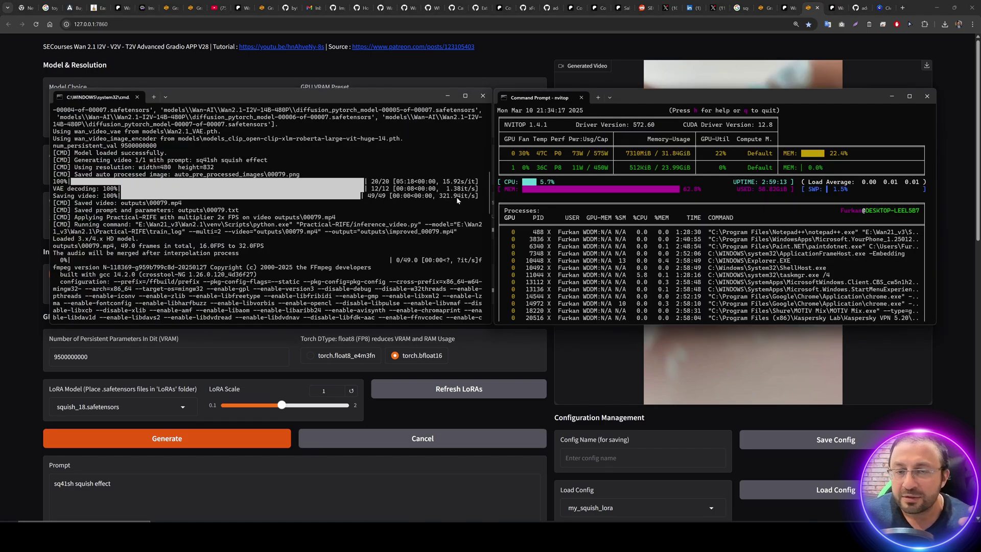
- Return to the Wan app, then bring up File Explorer on the mmaudio_tutorial folder
key("alt+Tab")
key("Tab")
scroll(657, 292, "down", 1)
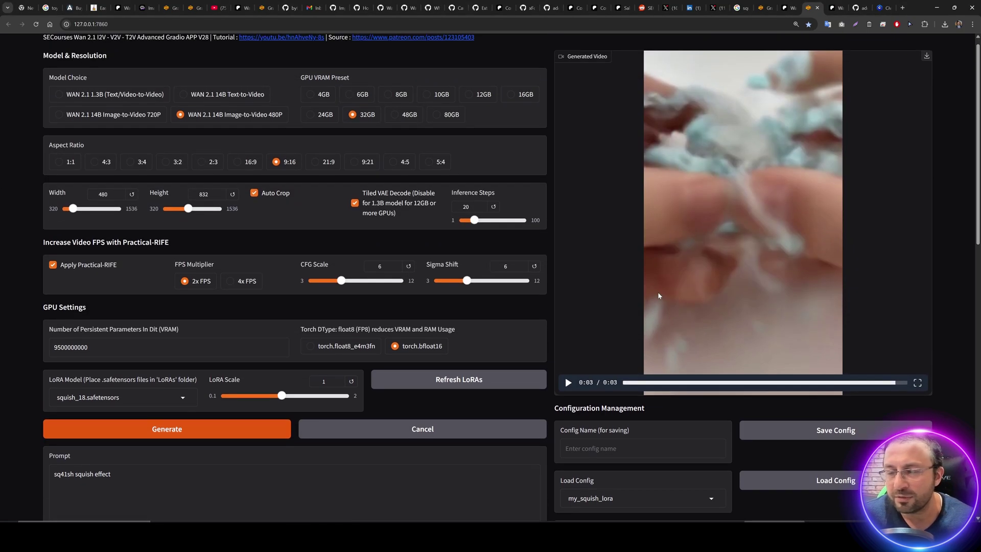
scroll(658, 295, "up", 1)
key("alt+Tab")
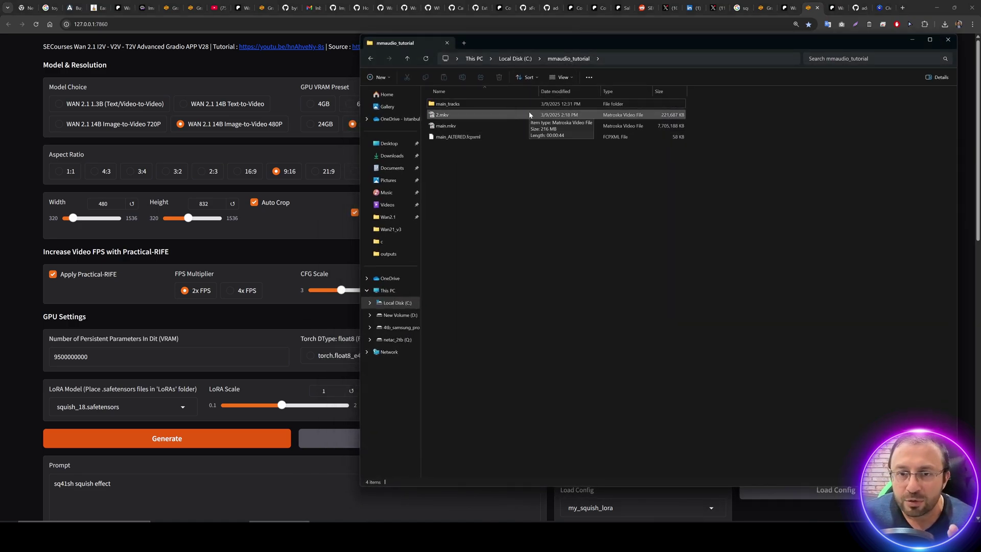
- Launch Windows_Start_APP.bat from MMAudio_v5 on the 4tb_samsung_pro (E:) drive
left_click(474, 58)
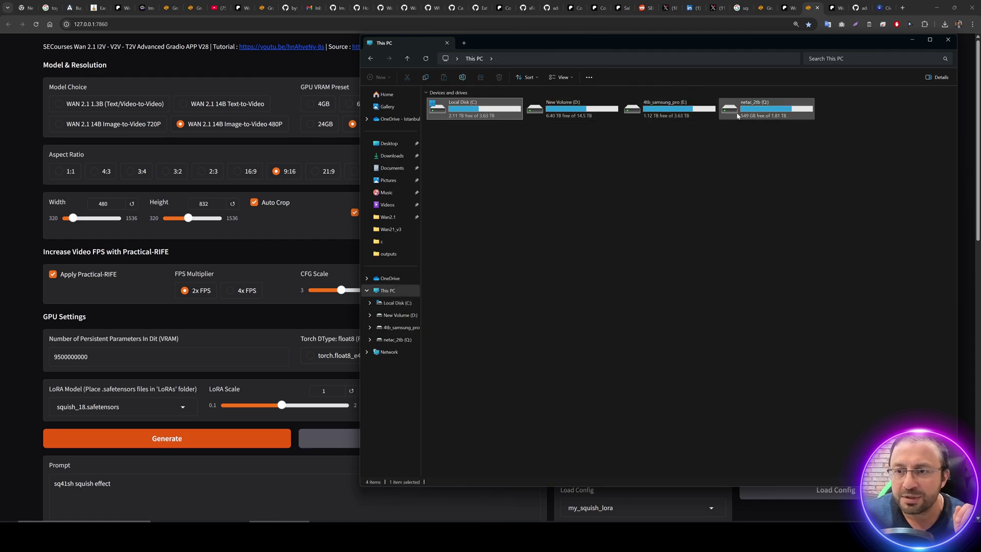
double_click(672, 108)
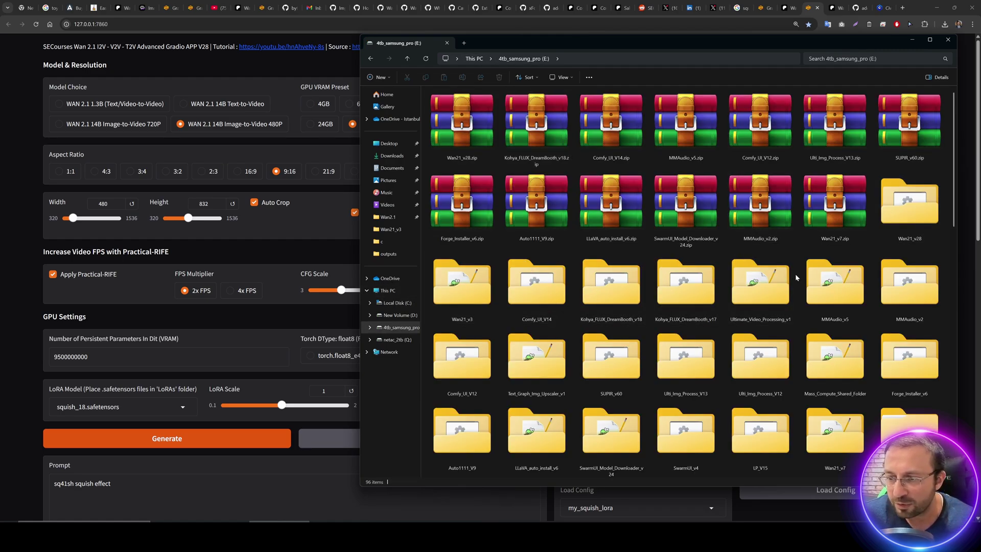
double_click(852, 277)
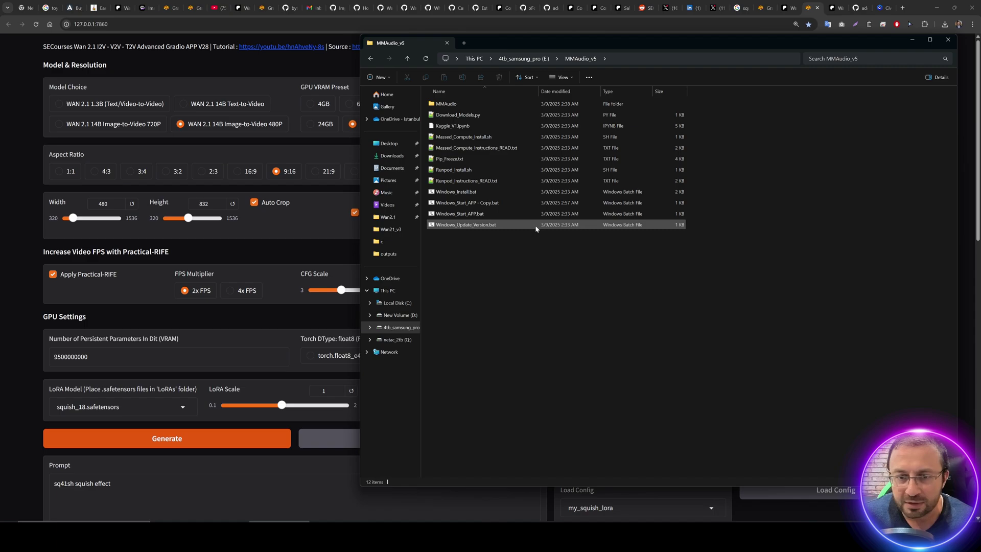
double_click(482, 215)
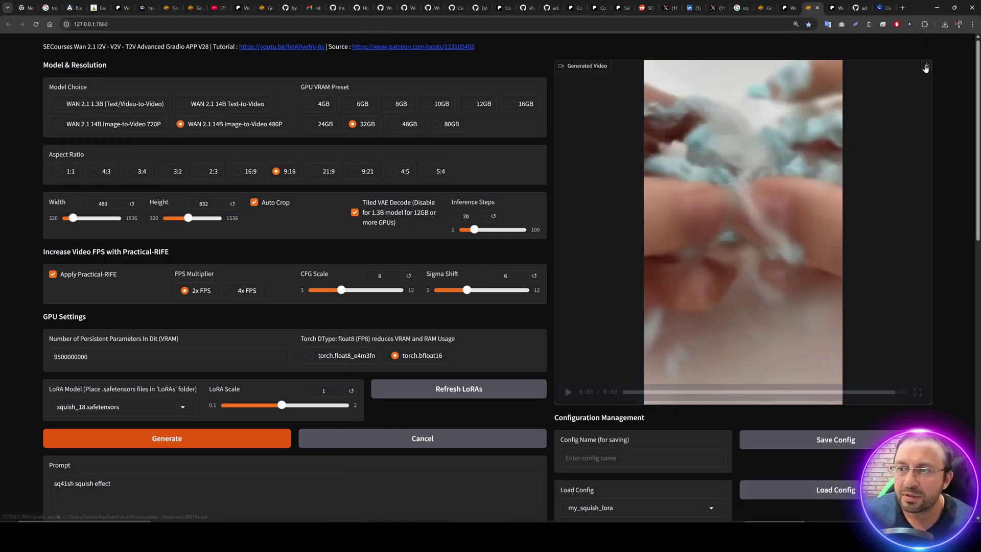
- Download improved_00079.mp4 and launch MMAudio in Full Speed mode with GPU option 1
left_click(926, 66)
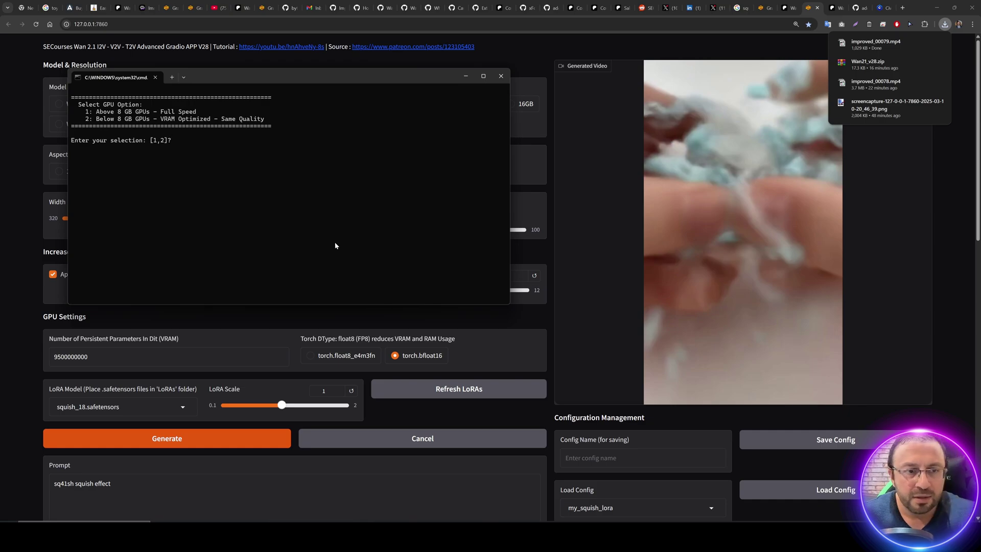
type("1")
key("Return")
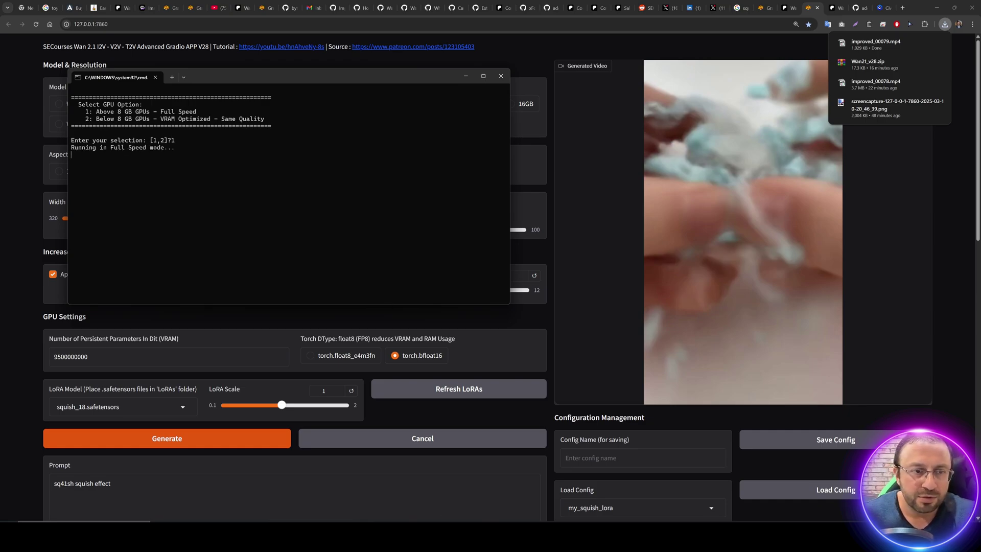
key("alt+Tab")
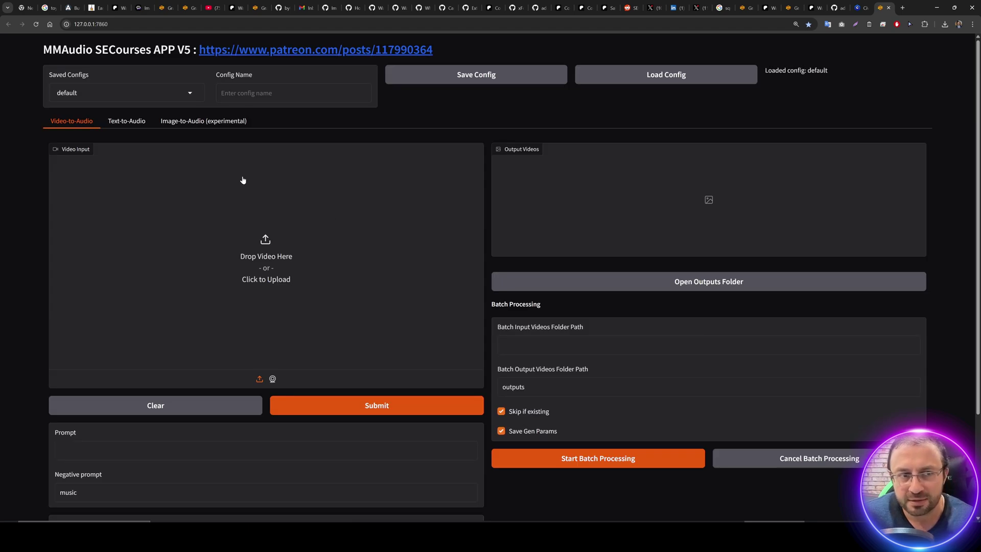
- Load improved_00079.mp4 as the MMAudio input video
left_click(243, 199)
double_click(258, 98)
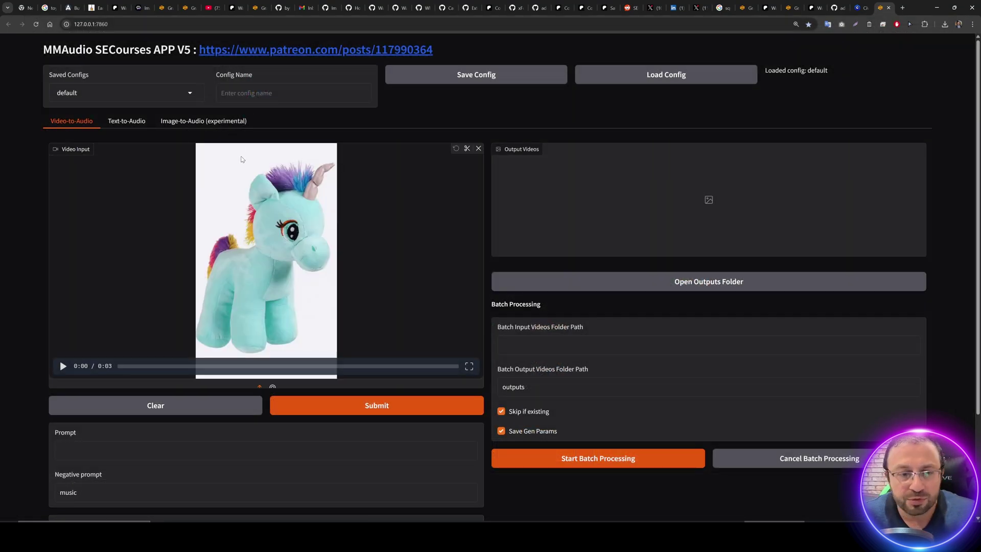
scroll(318, 258, "down", 2)
scroll(317, 258, "up", 1)
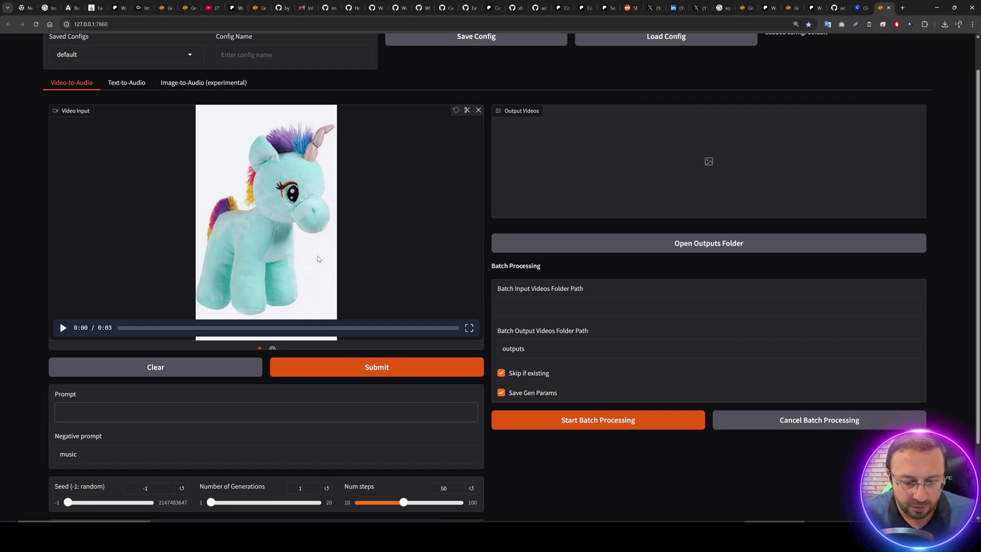
- Generate audio with the prompt 'squishing a toy' and check the generation log
type("squishing a toy")
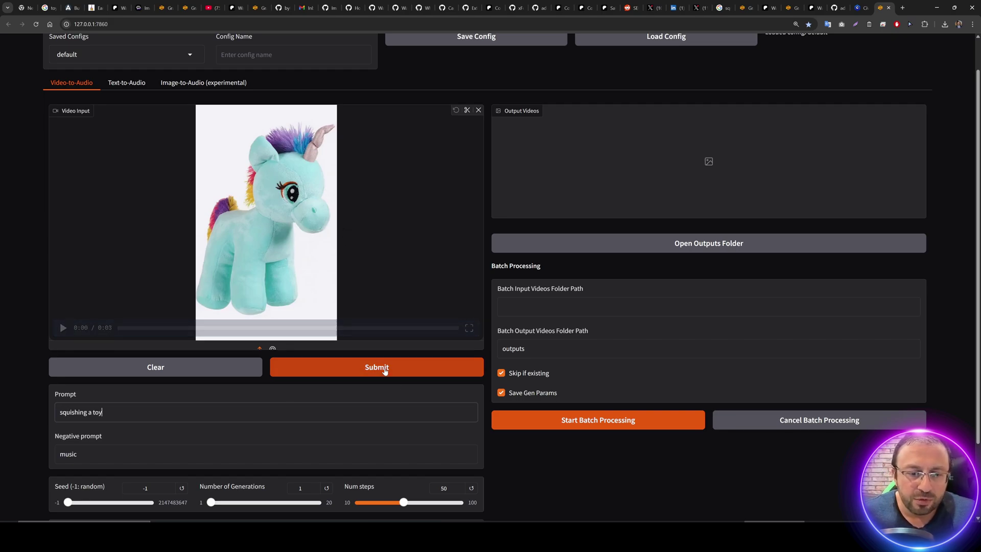
left_click(385, 368)
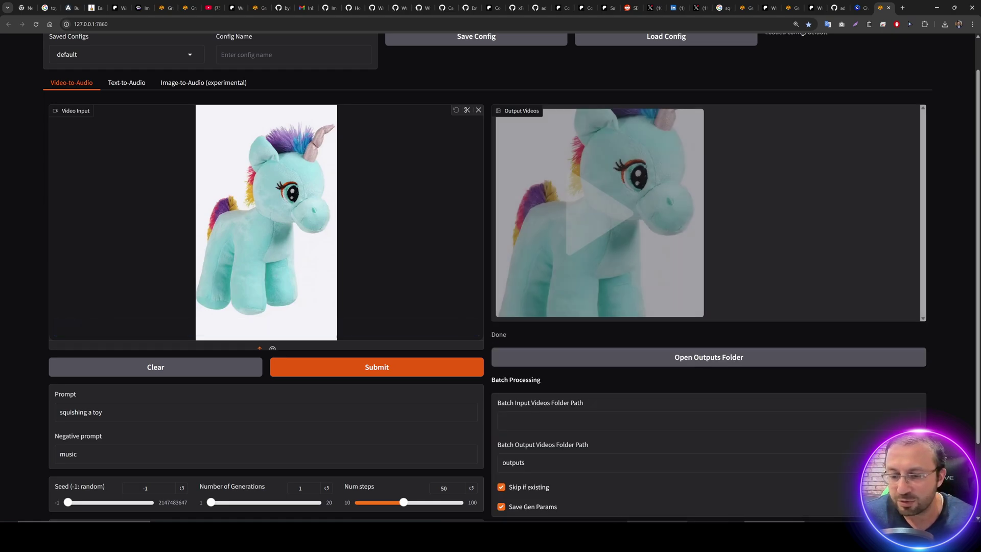
scroll(388, 296, "up", 1)
key("alt+Tab")
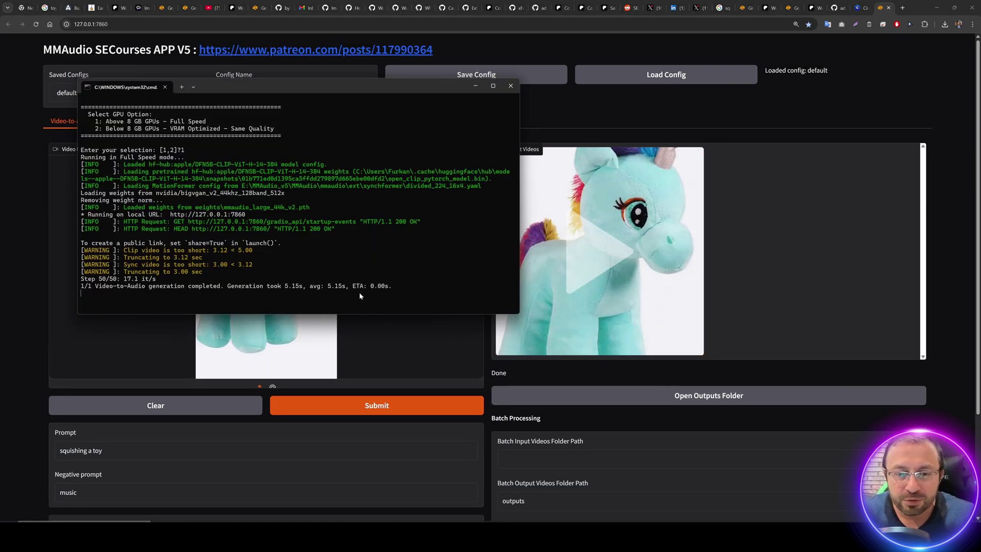
key("alt+Tab")
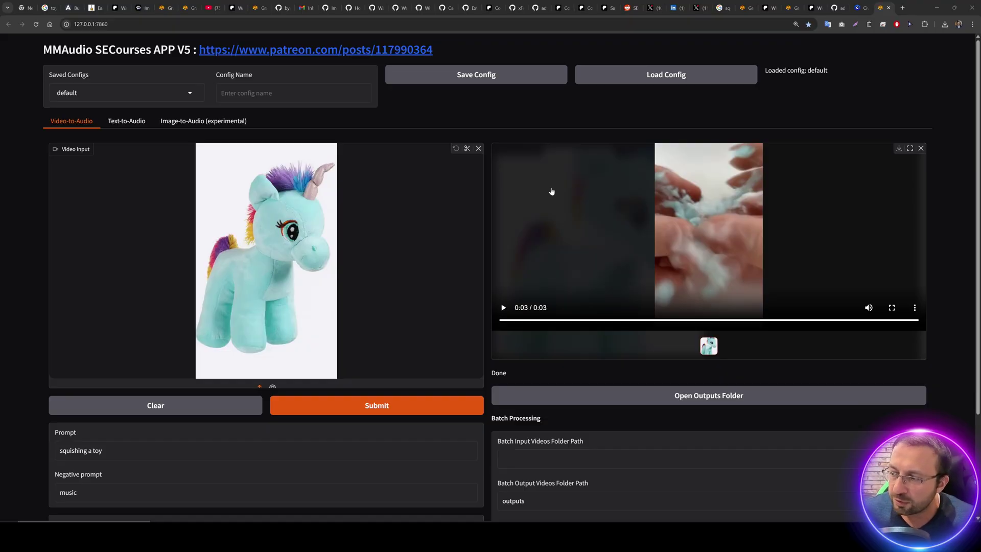
scroll(465, 229, "down", 3)
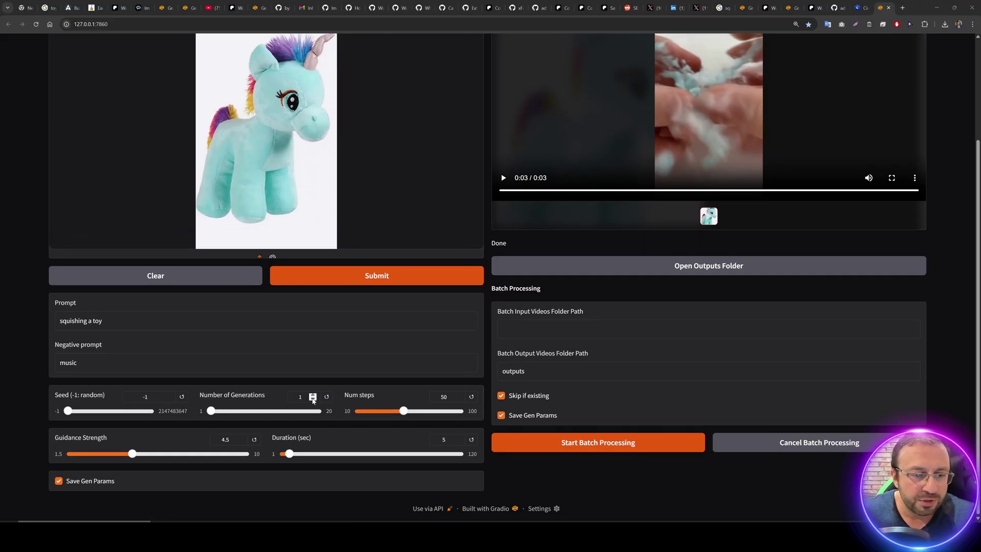
- Set Number of Generations to 10 and start the batch
type("0")
scroll(316, 357, "up", 3)
left_click(377, 276)
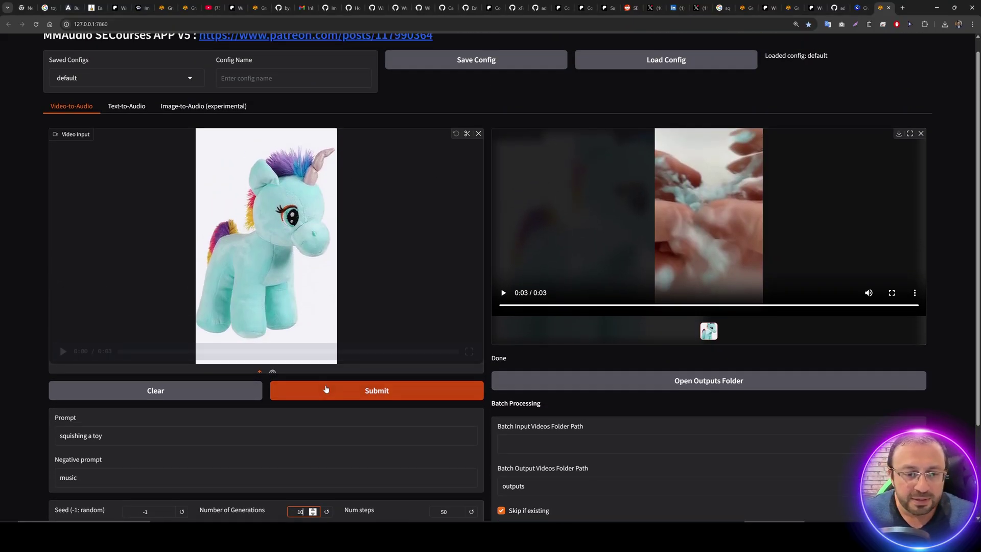
- Enlarge the cmd log window to follow the ten generations, then return to MMAudio
scroll(344, 222, "up", 1)
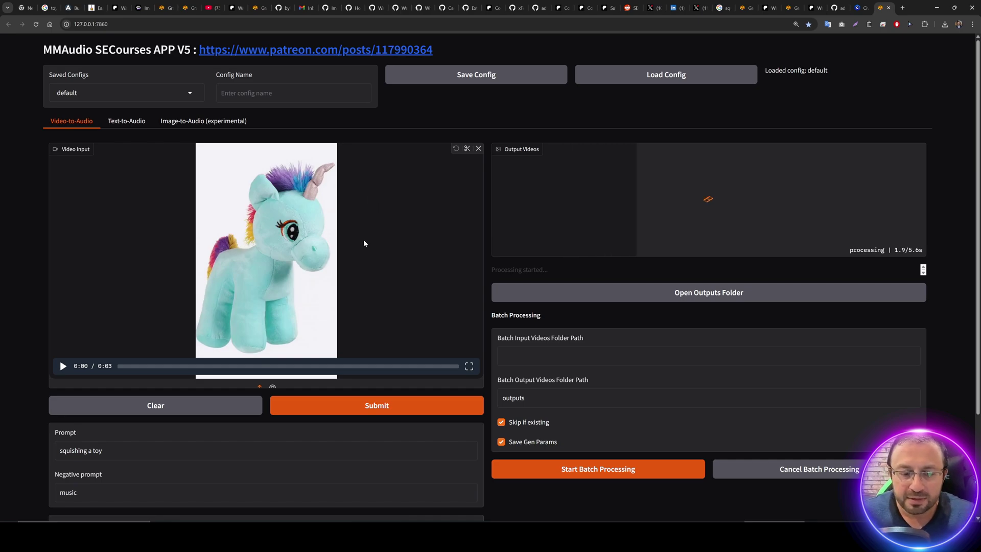
key("alt+Tab")
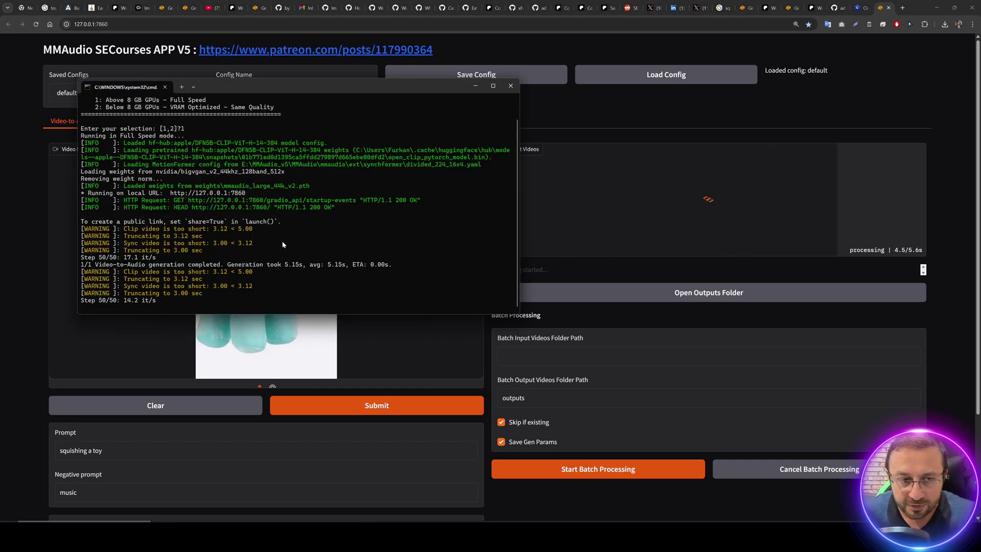
scroll(289, 255, "up", 3)
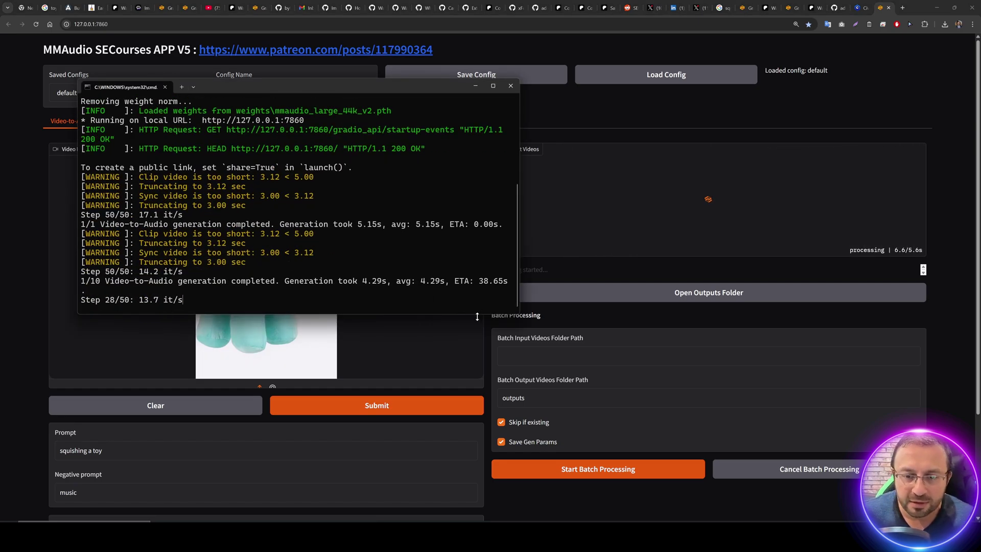
left_click_drag(477, 313, 480, 347)
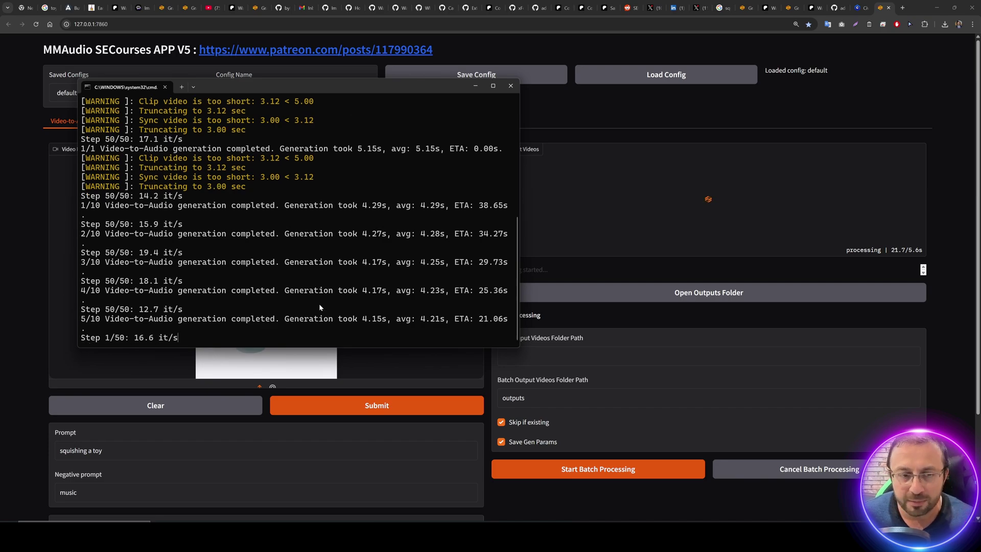
scroll(694, 207, "down", 1)
left_click(694, 207)
left_click(646, 239)
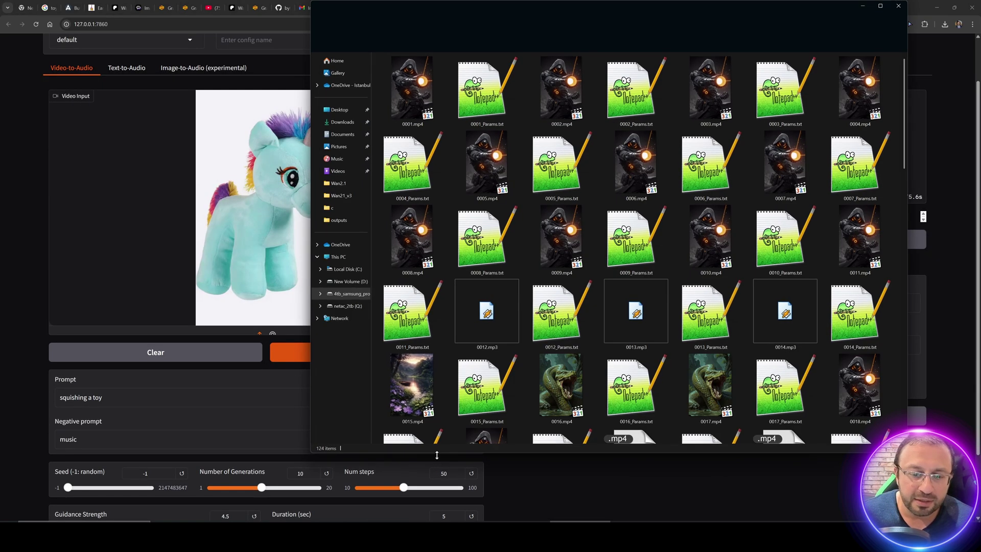
scroll(148, 256, "down", 2)
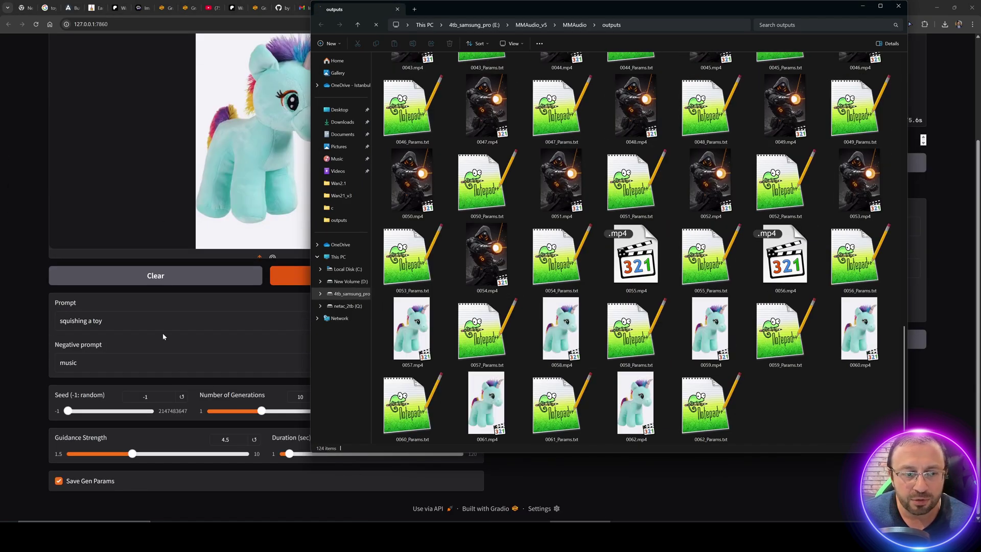
left_click(162, 332)
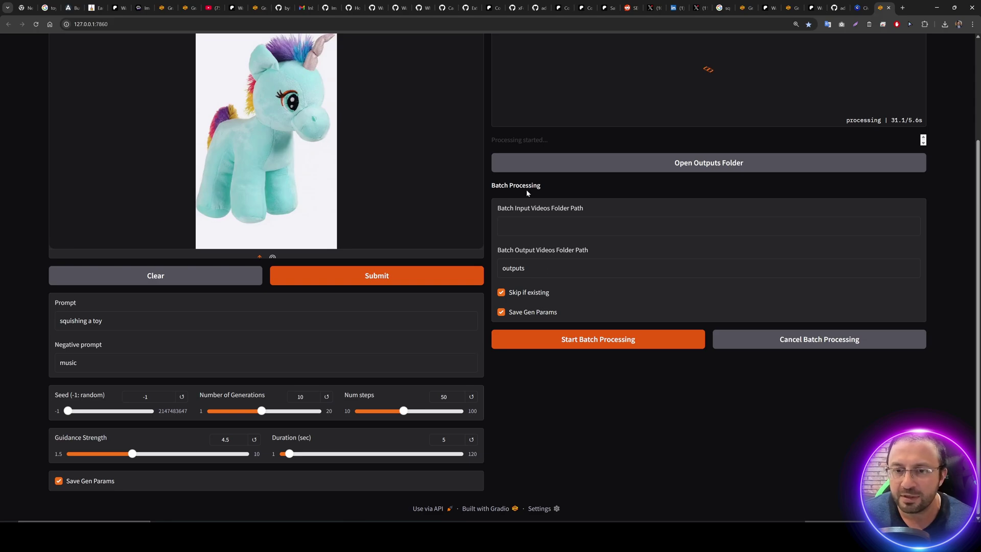
scroll(468, 347, "up", 3)
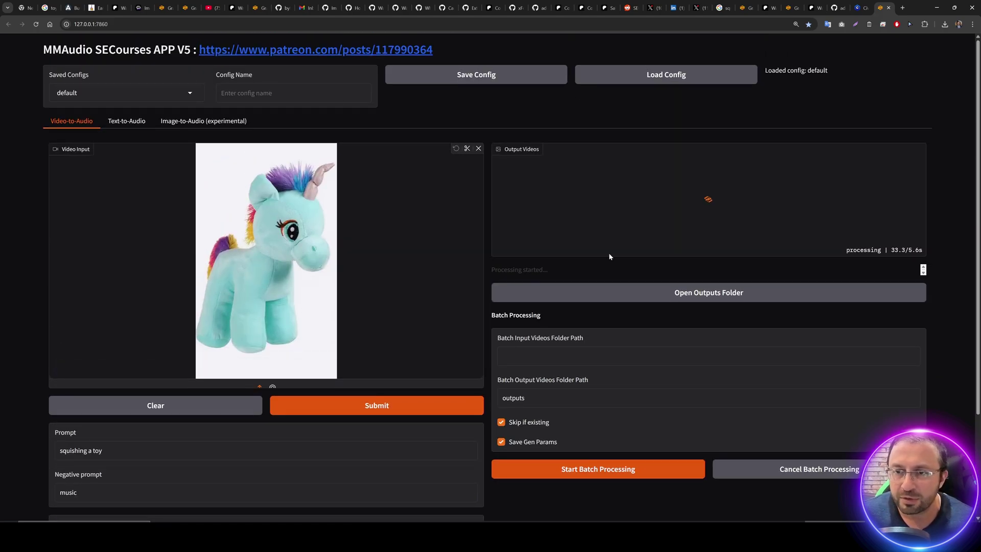
scroll(608, 256, "down", 3)
scroll(306, 255, "up", 3)
left_click(126, 120)
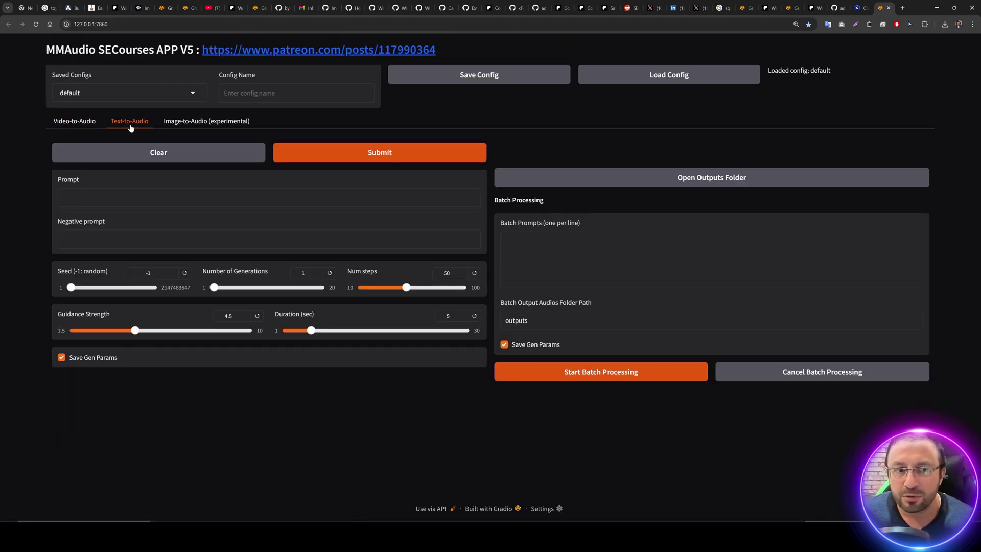
left_click(201, 126)
left_click(72, 123)
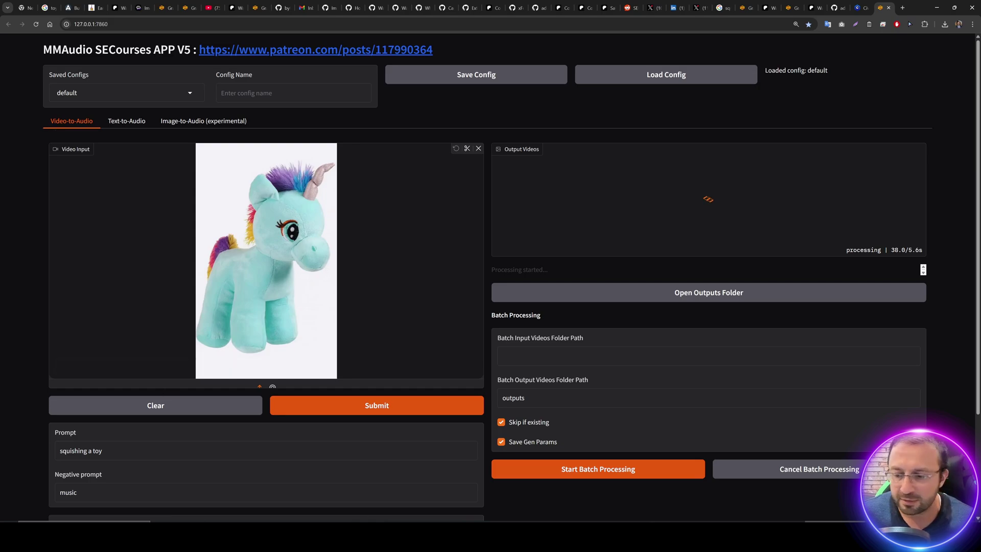
left_click(679, 292)
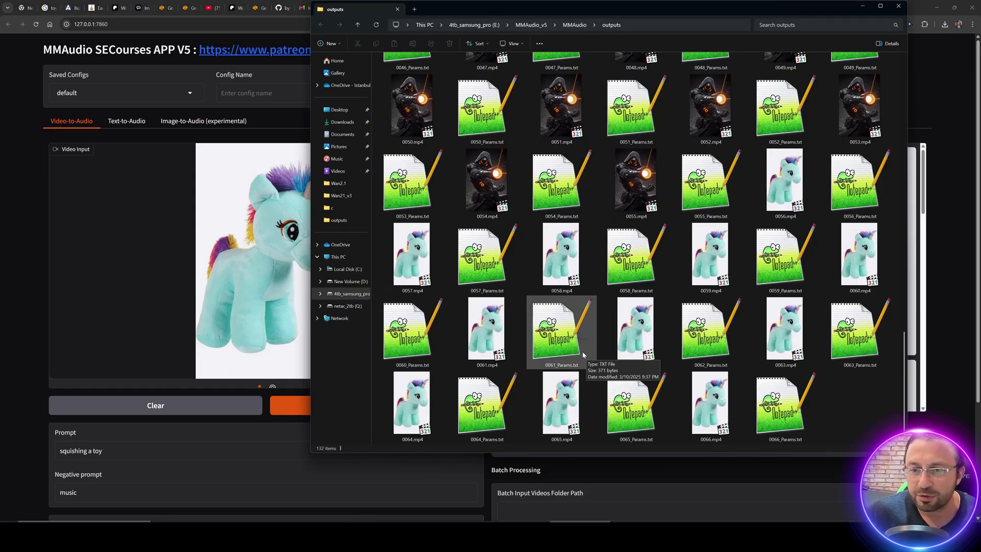
left_click(39, 240)
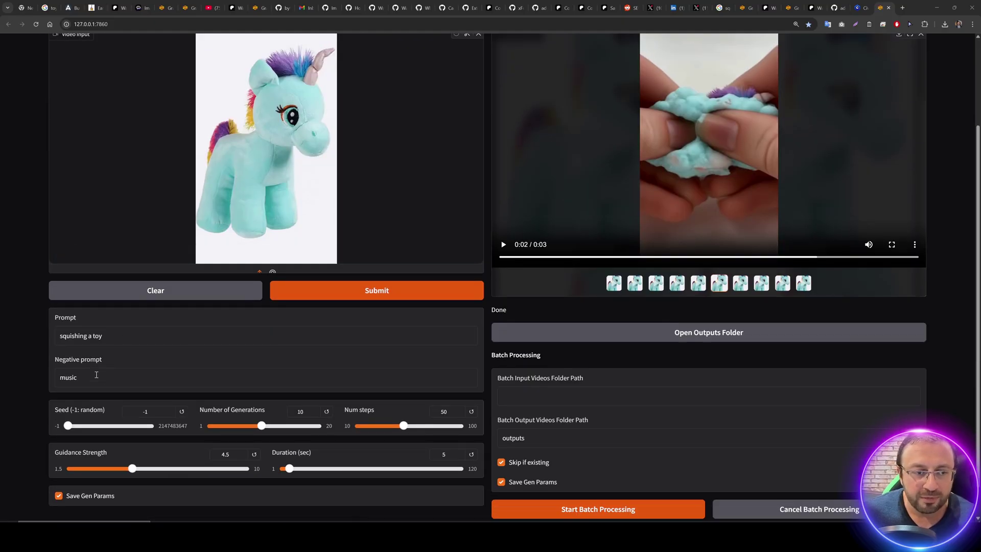
- Select the 'squishing a toy' prompt text and look over the input video and output clips
triple_click(127, 335)
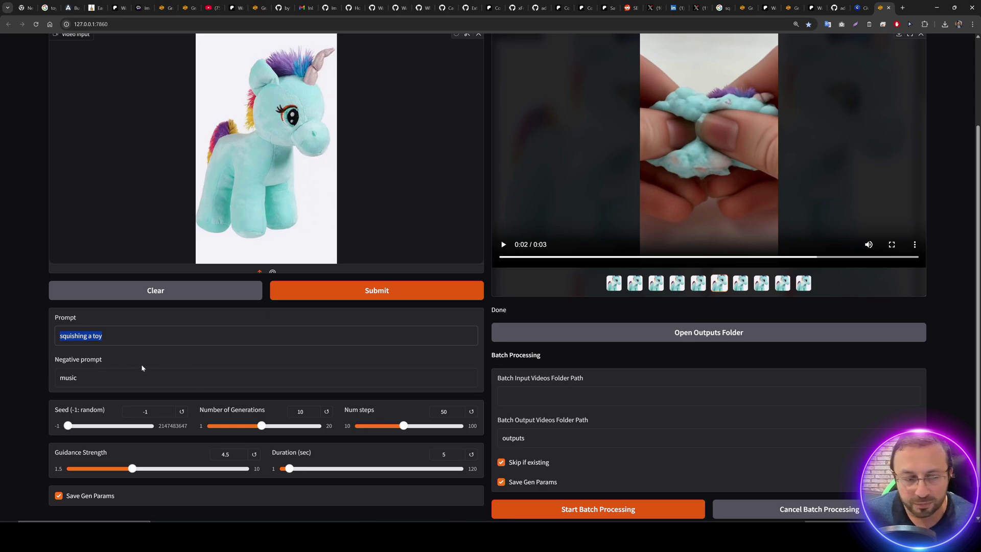
mouse_move(301, 245)
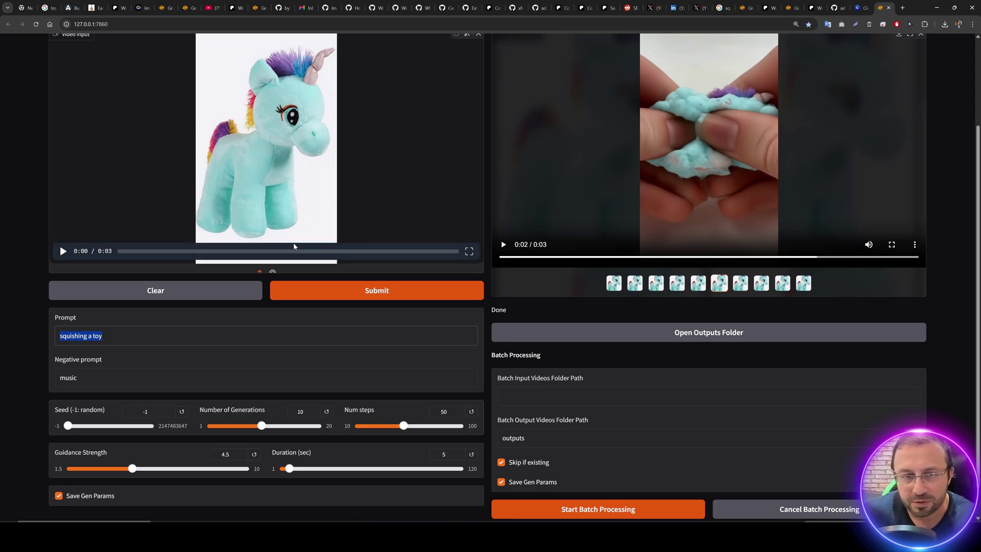
scroll(317, 245, "up", 1)
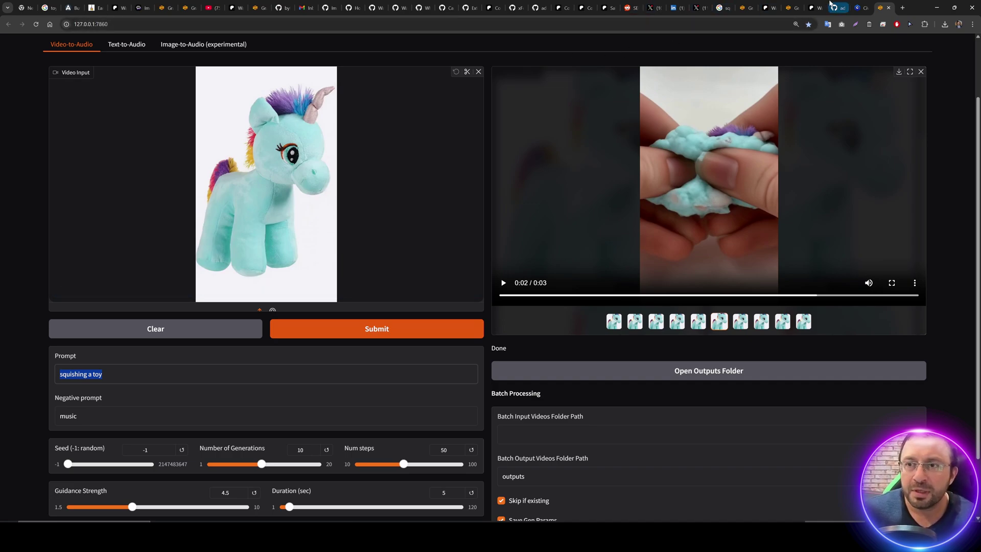
- Open the Stable Diffusion & Generative AI GitHub repo from the Patreon post in a new tab
left_click(812, 7)
scroll(595, 206, "up", 10)
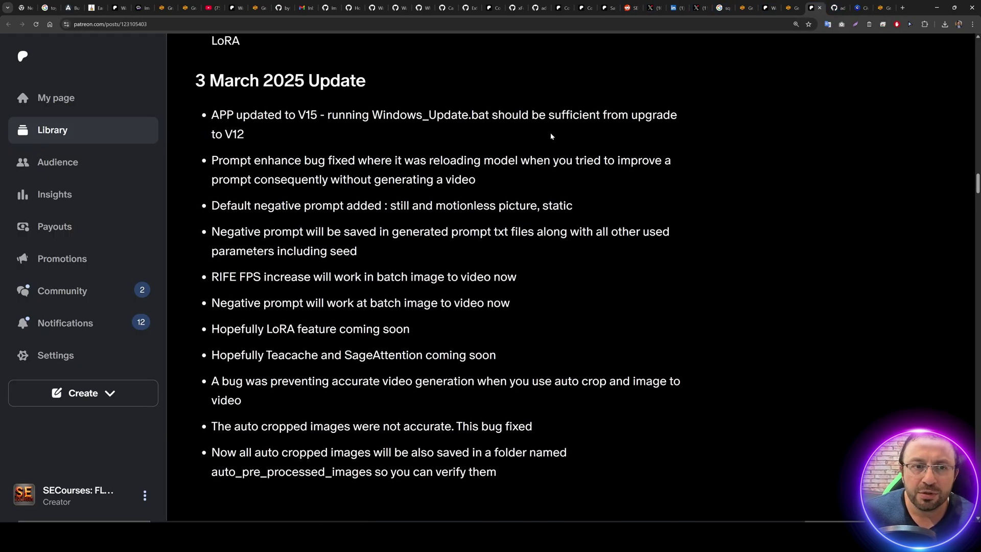
scroll(595, 207, "up", 20)
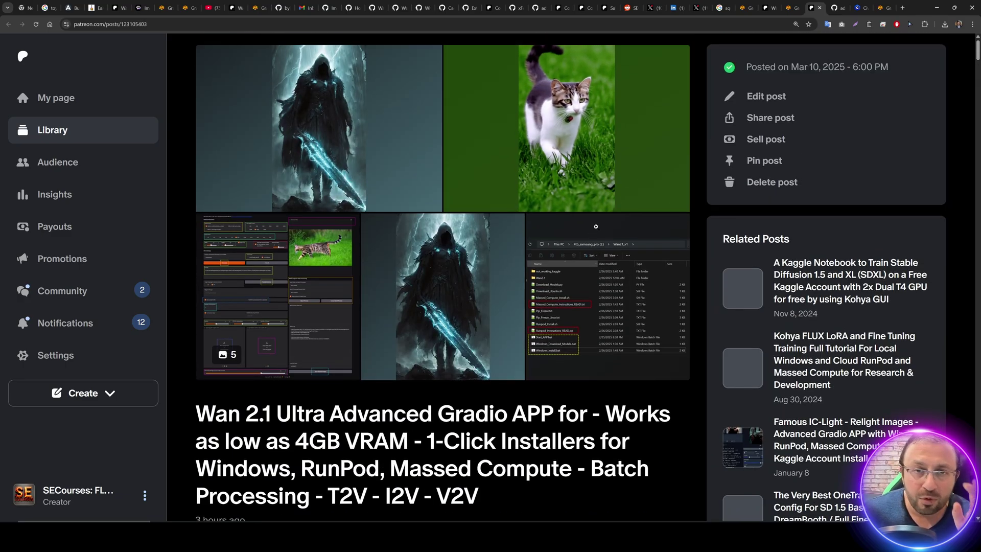
scroll(554, 245, "down", 10)
scroll(526, 225, "up", 3)
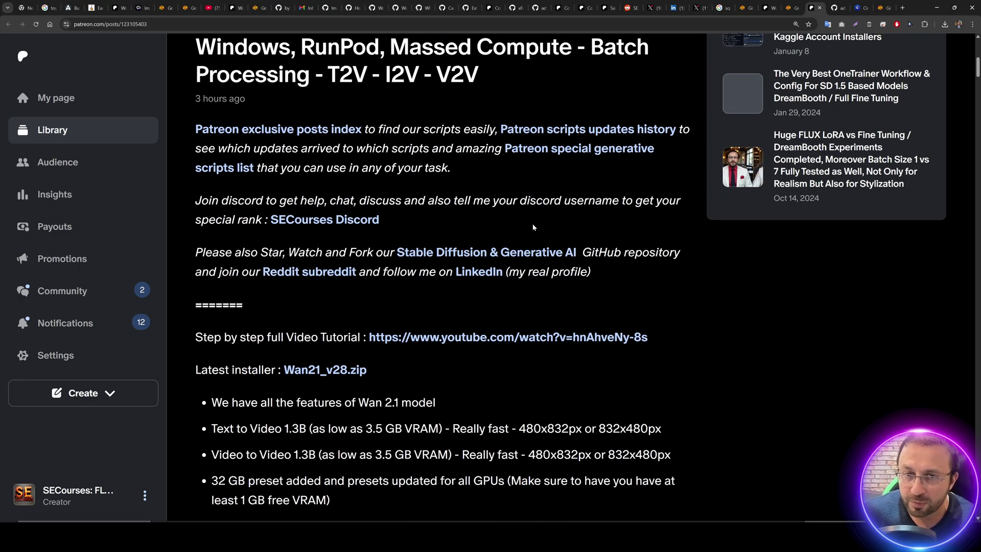
scroll(401, 195, "up", 1)
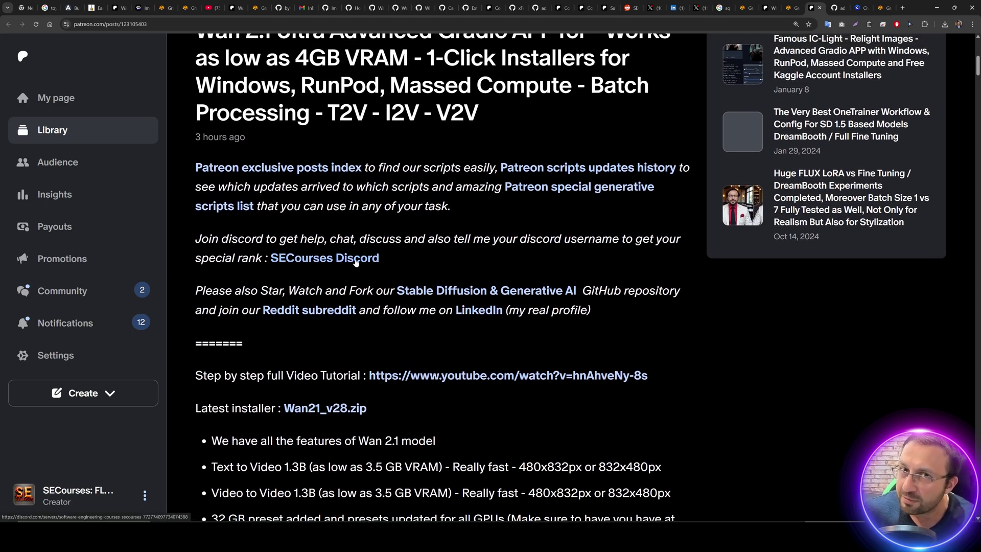
scroll(345, 260, "down", 3)
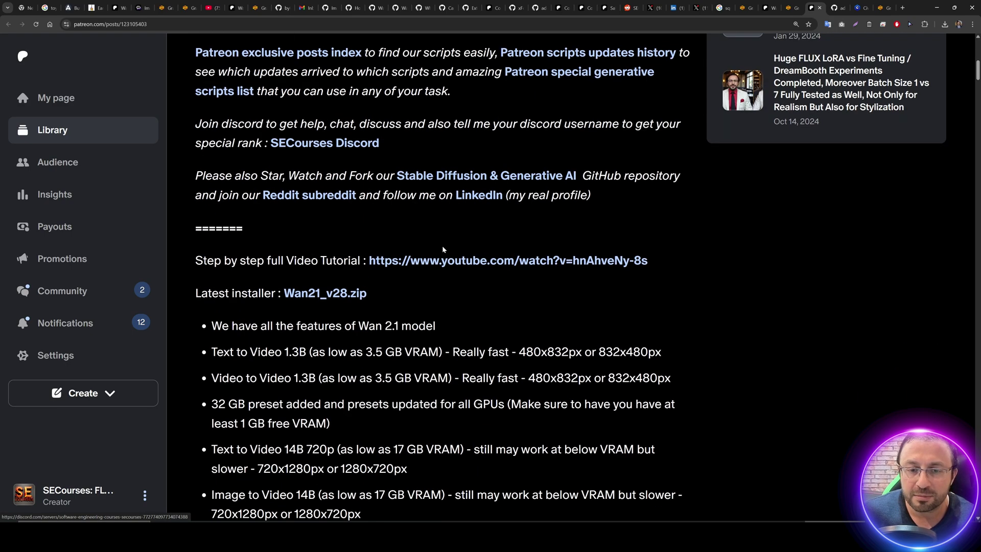
middle_click(476, 187)
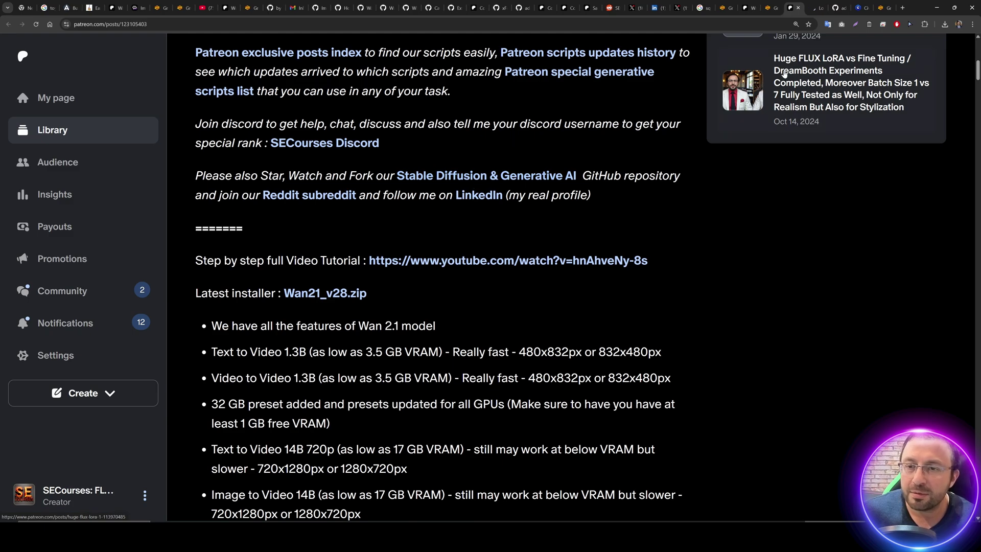
left_click(820, 6)
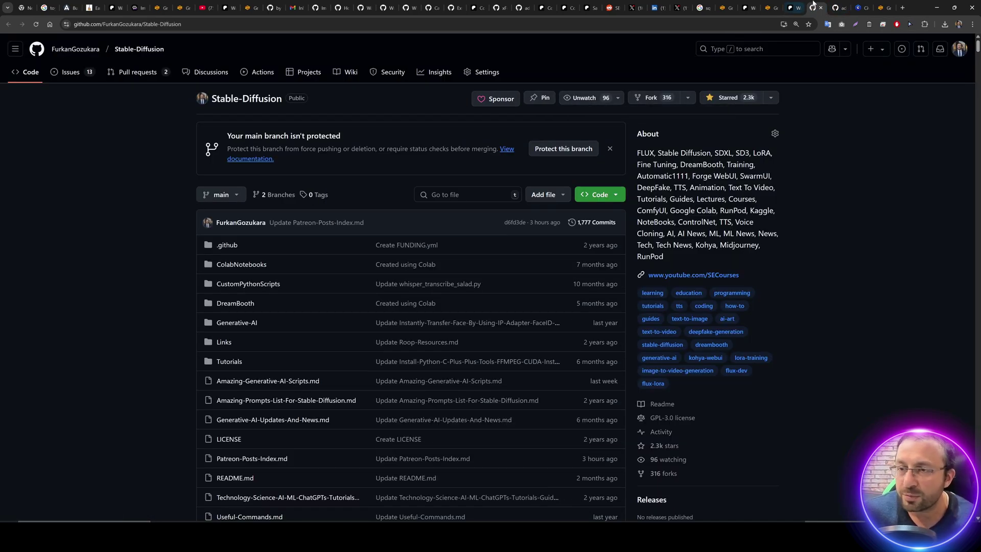
- Scroll through the README's numbered tutorial-video list, then return to the Wan 2.1 Patreon post
left_click(794, 6)
left_click(816, 7)
scroll(488, 303, "down", 20)
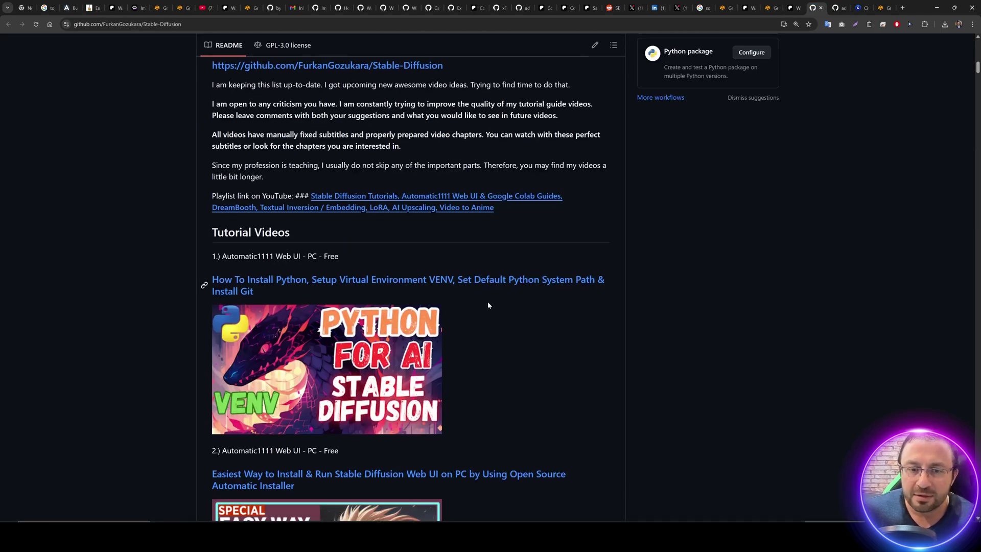
scroll(488, 303, "up", 5)
scroll(460, 217, "down", 11)
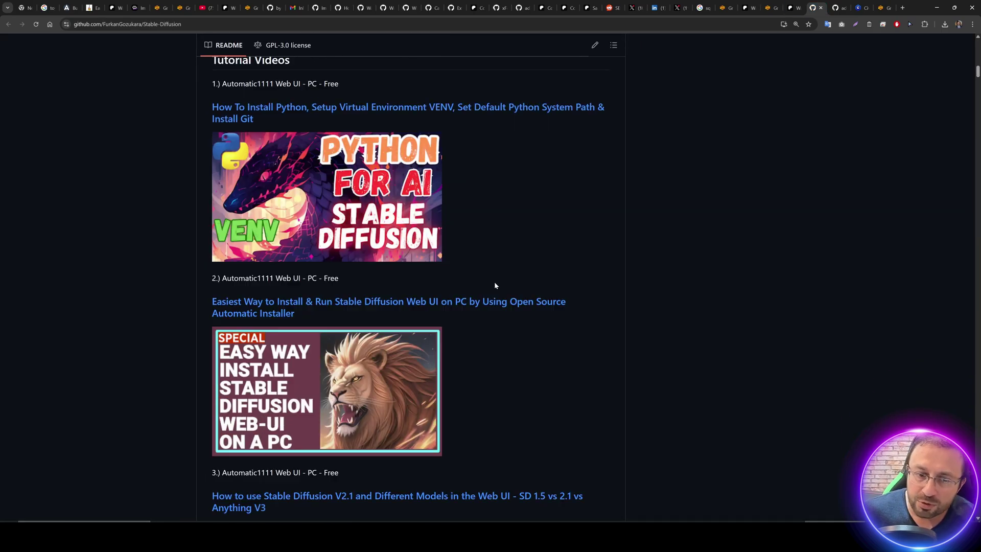
scroll(501, 290, "down", 20)
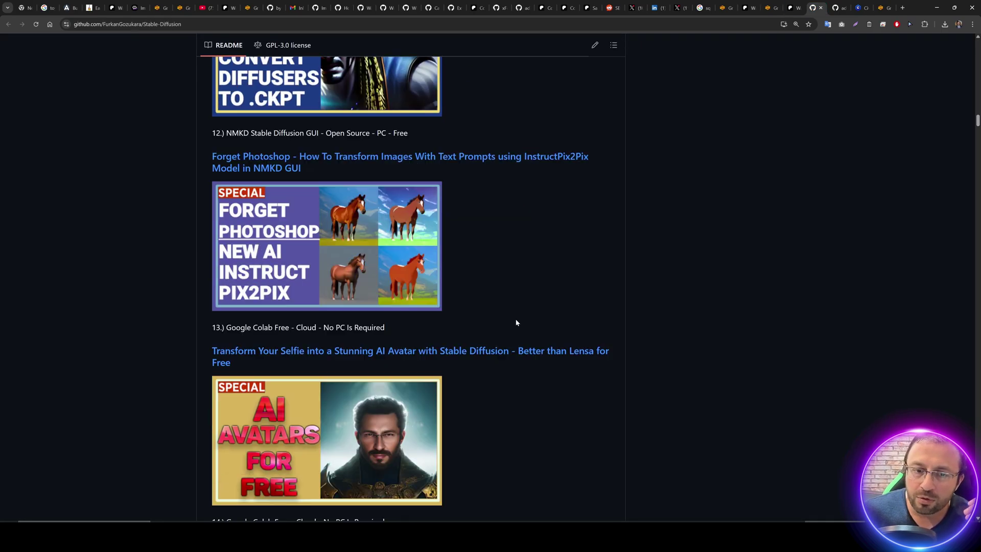
scroll(519, 330, "down", 20)
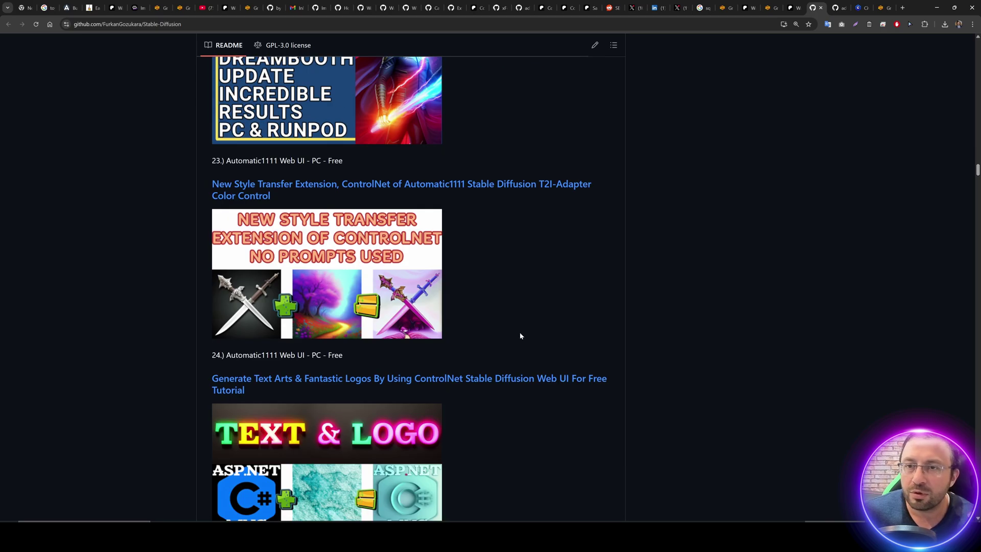
left_click(780, 6)
- Open the r/SECourses subreddit in a new tab and scroll through its feed
middle_click(332, 198)
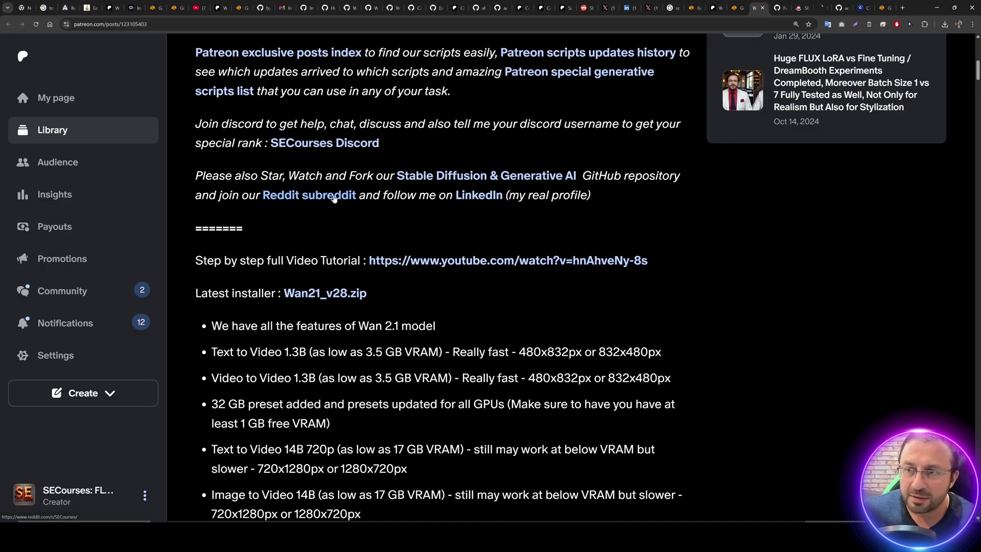
left_click(814, 10)
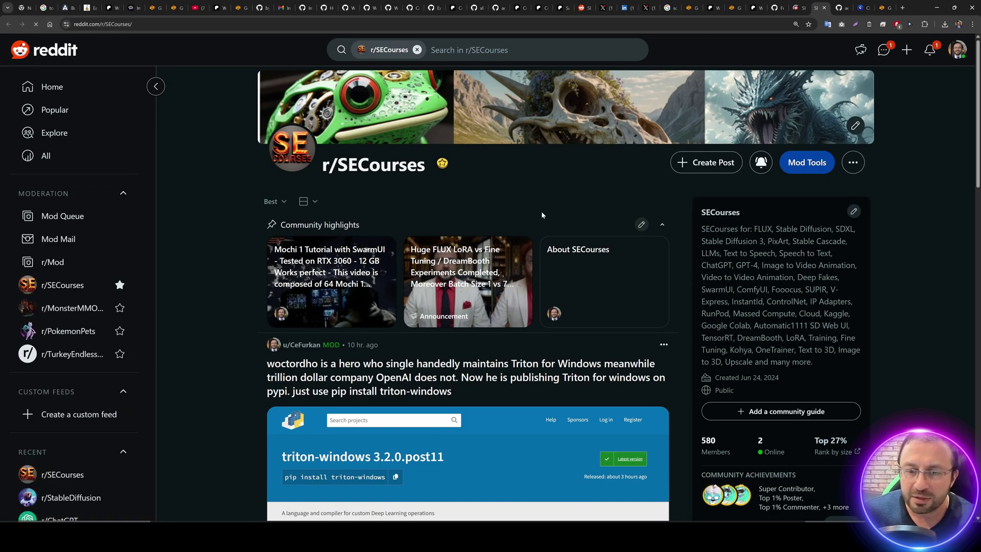
scroll(541, 211, "down", 8)
scroll(543, 250, "down", 15)
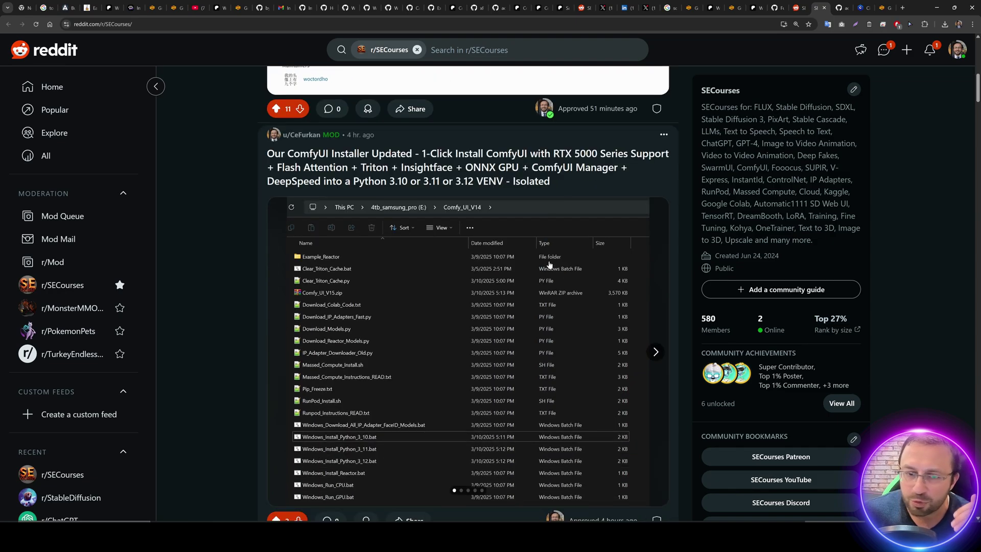
scroll(526, 298, "down", 10)
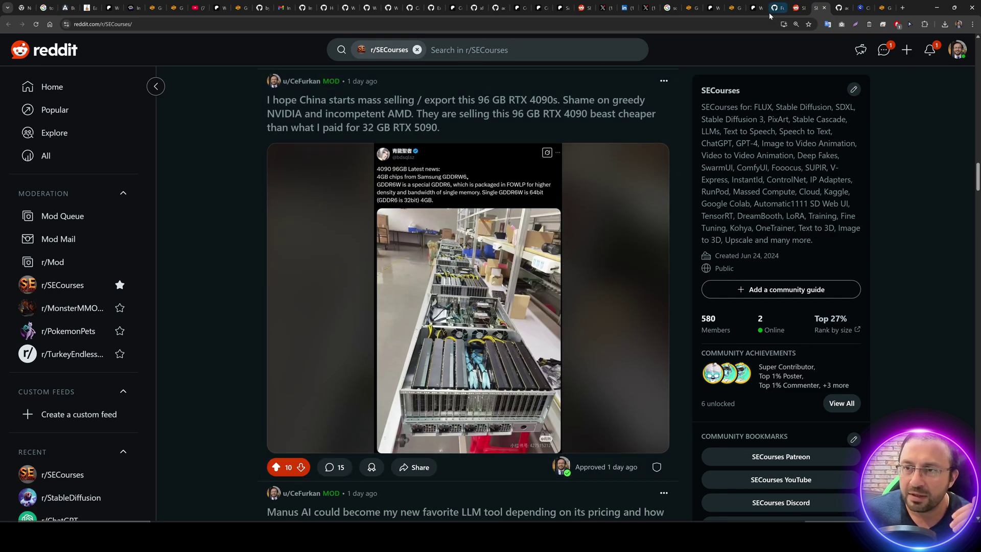
- Open the creator's LinkedIn profile from the Patreon post in an incognito window, dismissing sign-in
left_click(755, 7)
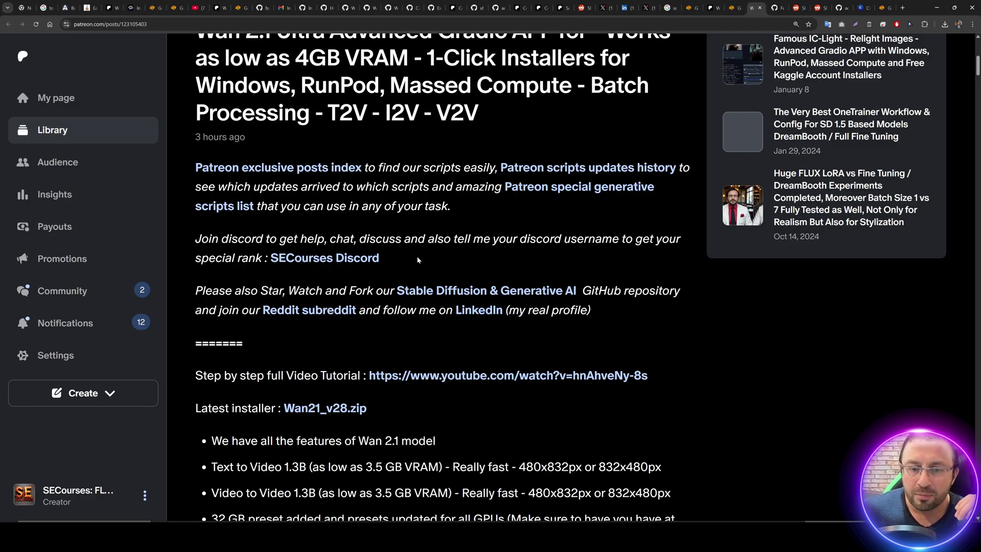
right_click(480, 312)
left_click(498, 342)
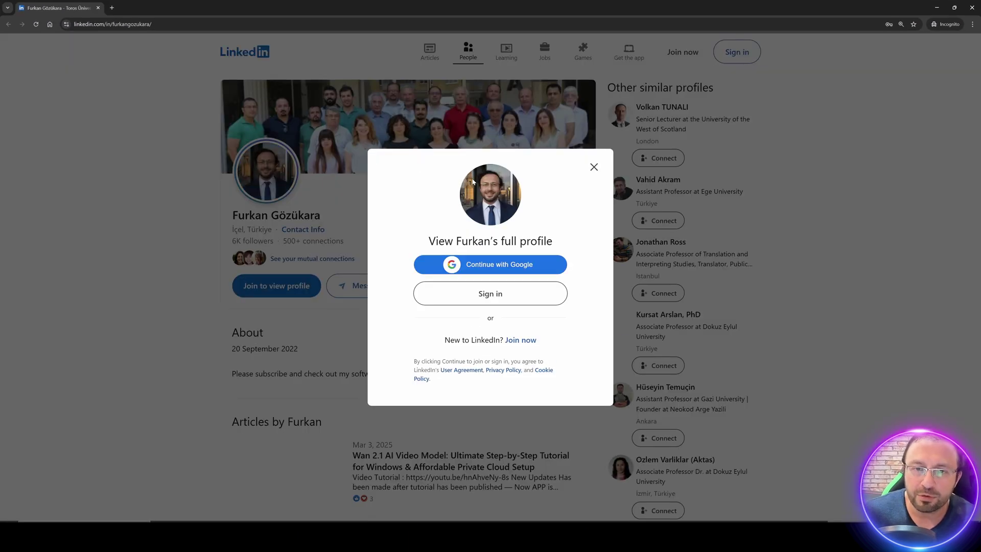
left_click(594, 167)
scroll(531, 233, "down", 2)
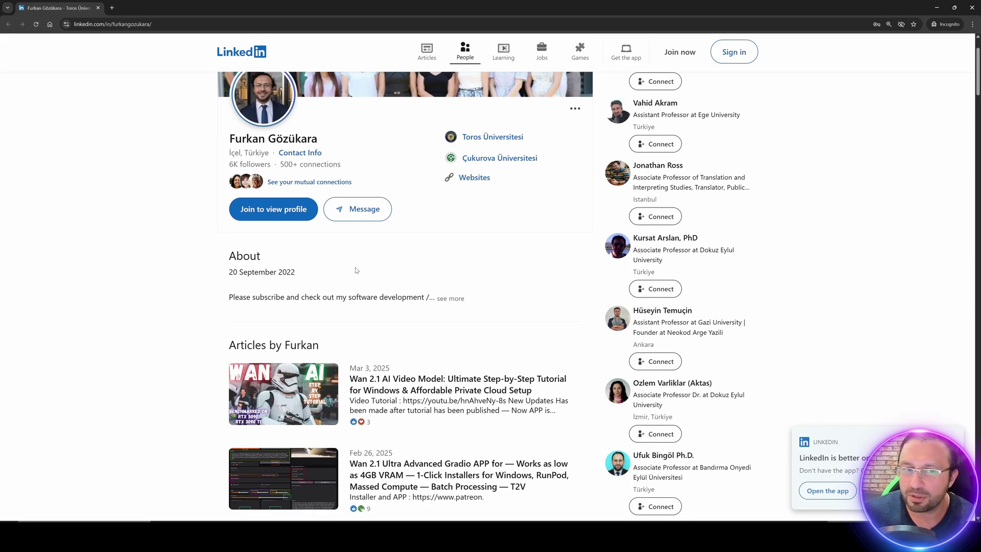
scroll(531, 232, "up", 2)
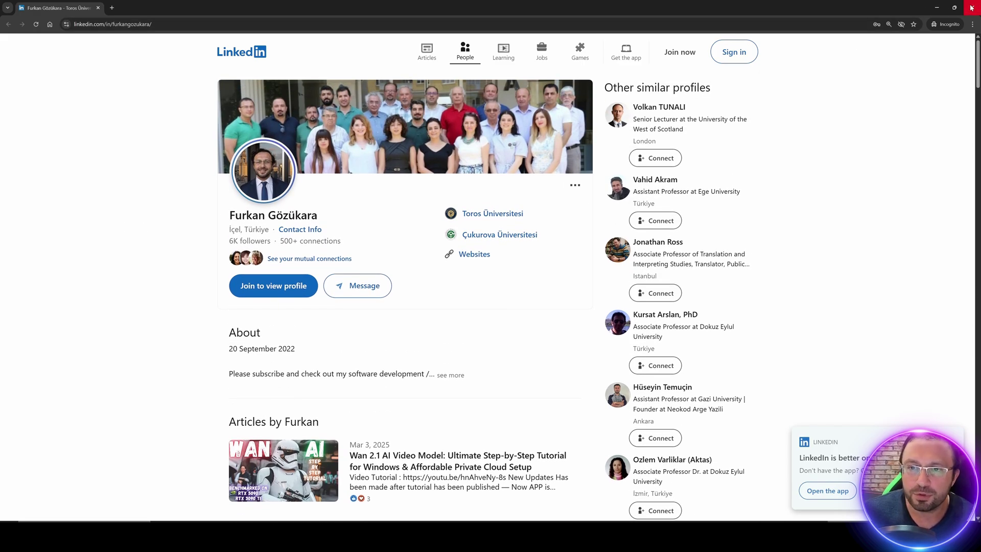